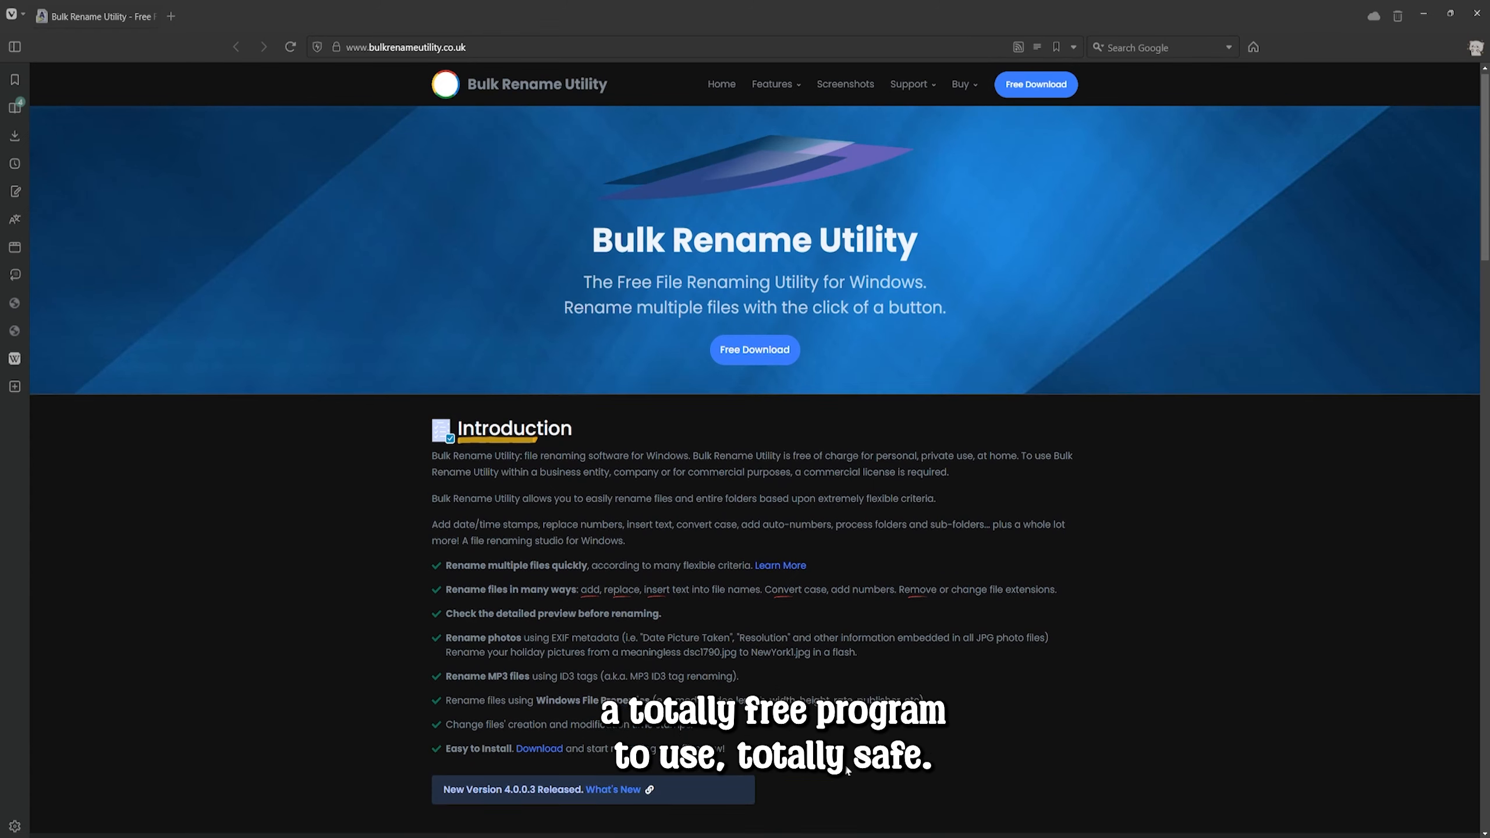
Look through the Bulk Rename Utility web page, from the introduction and background to the basic and advanced feature lists
scroll(846, 774, down, 1)
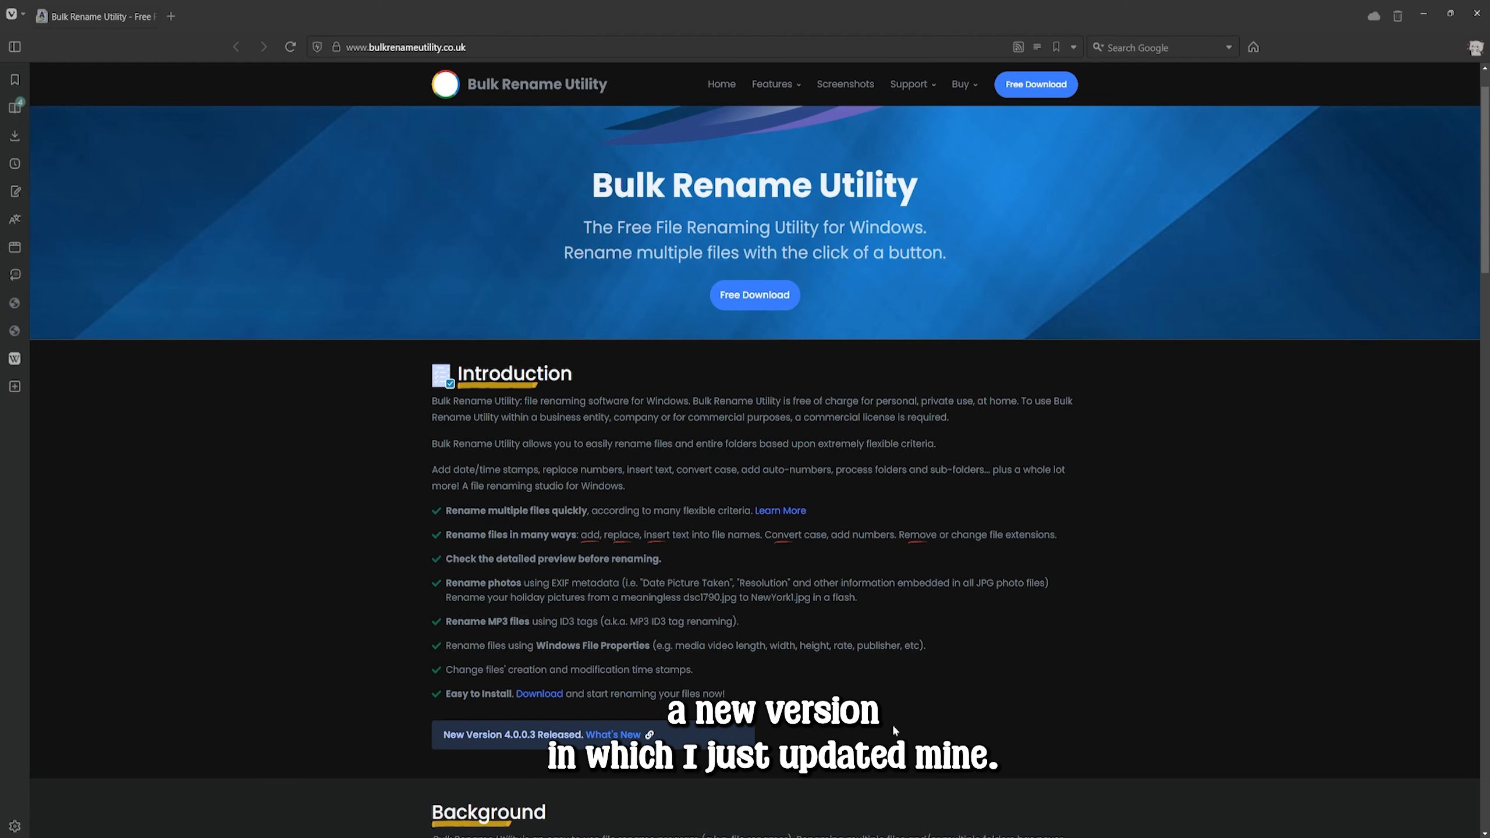
scroll(893, 729, down, 2)
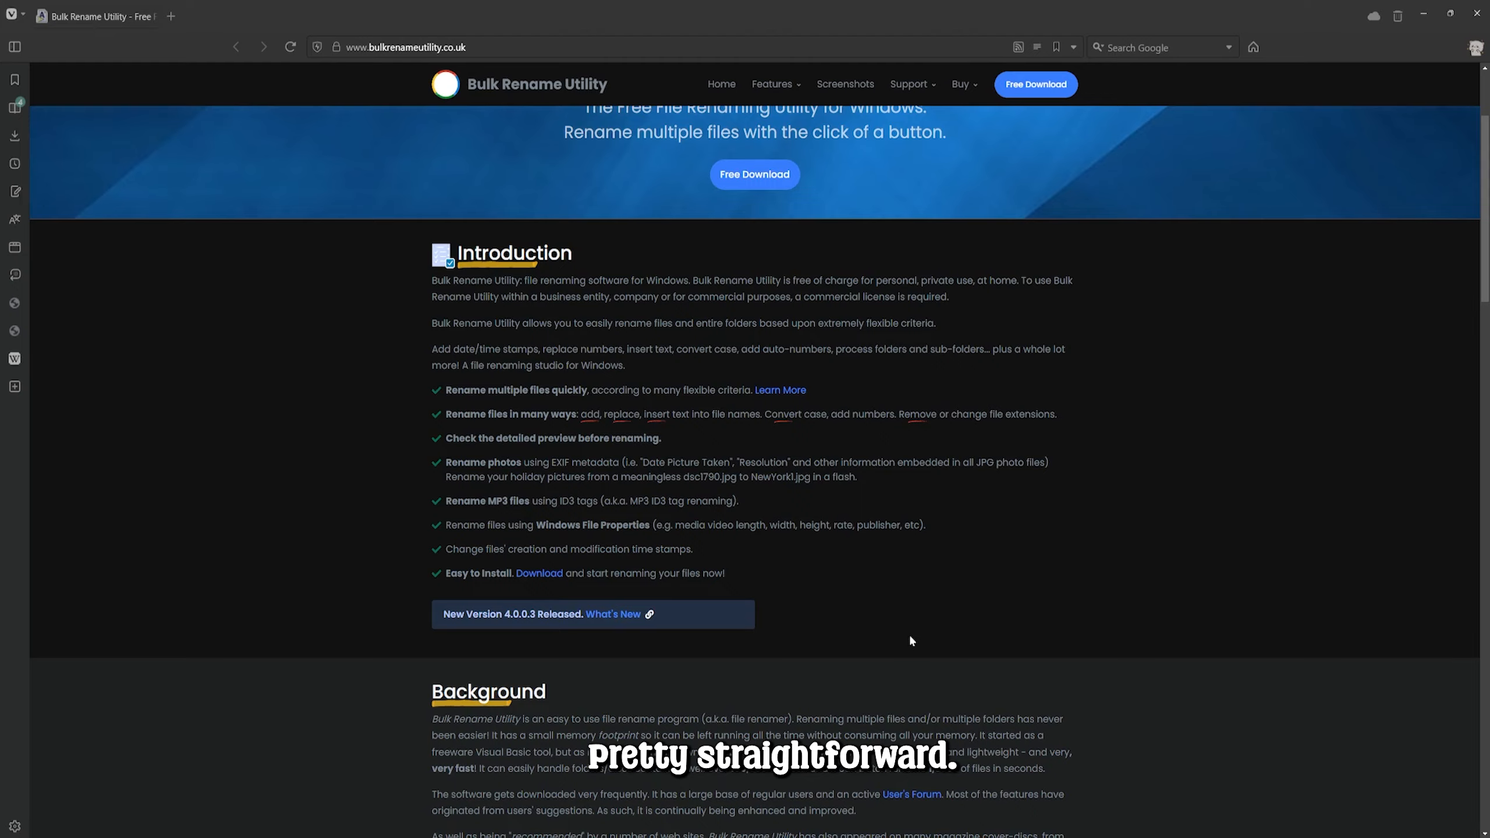
scroll(910, 639, down, 10)
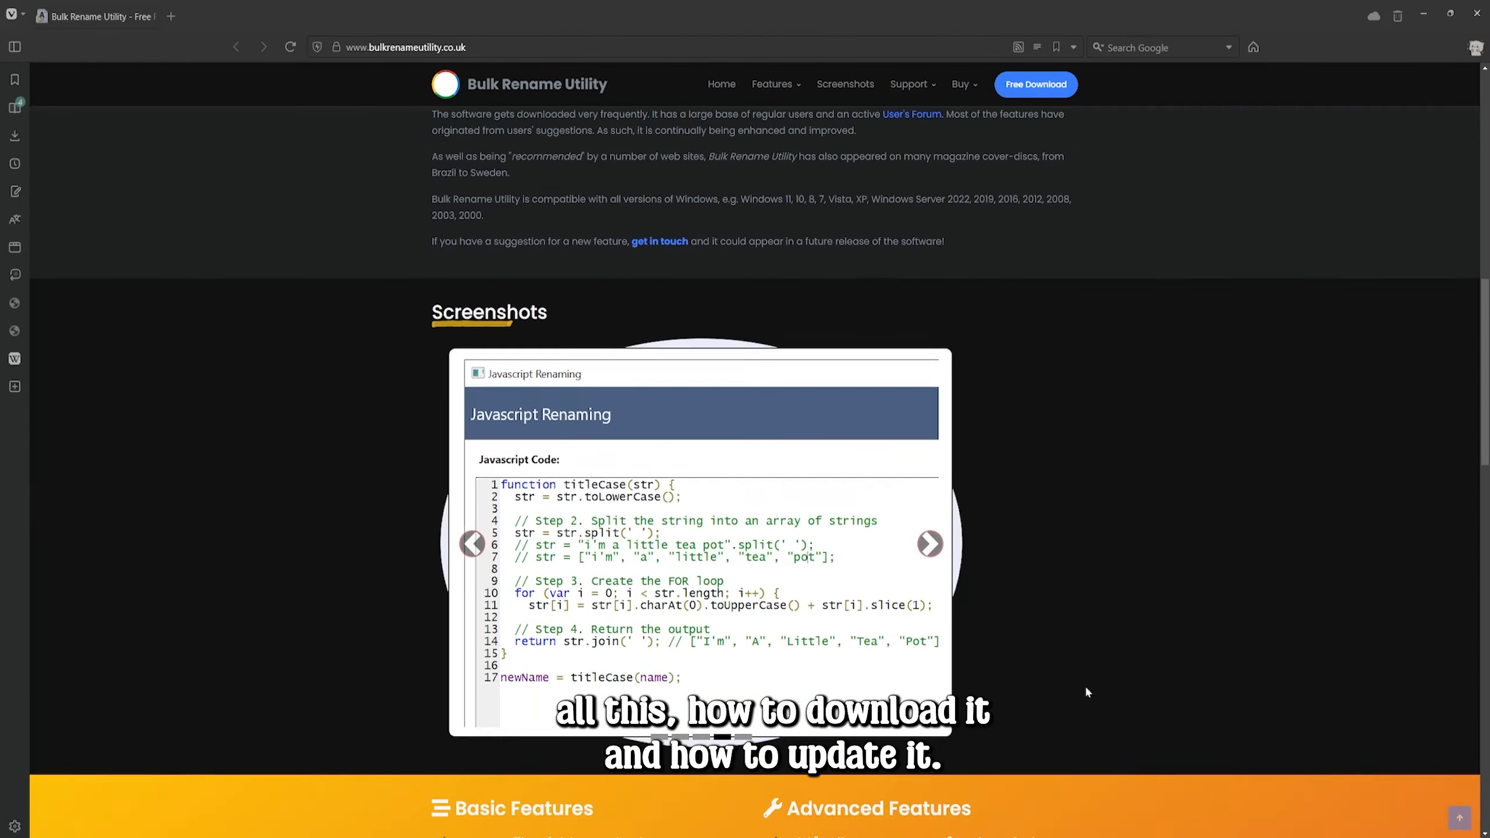
scroll(1086, 689, down, 10)
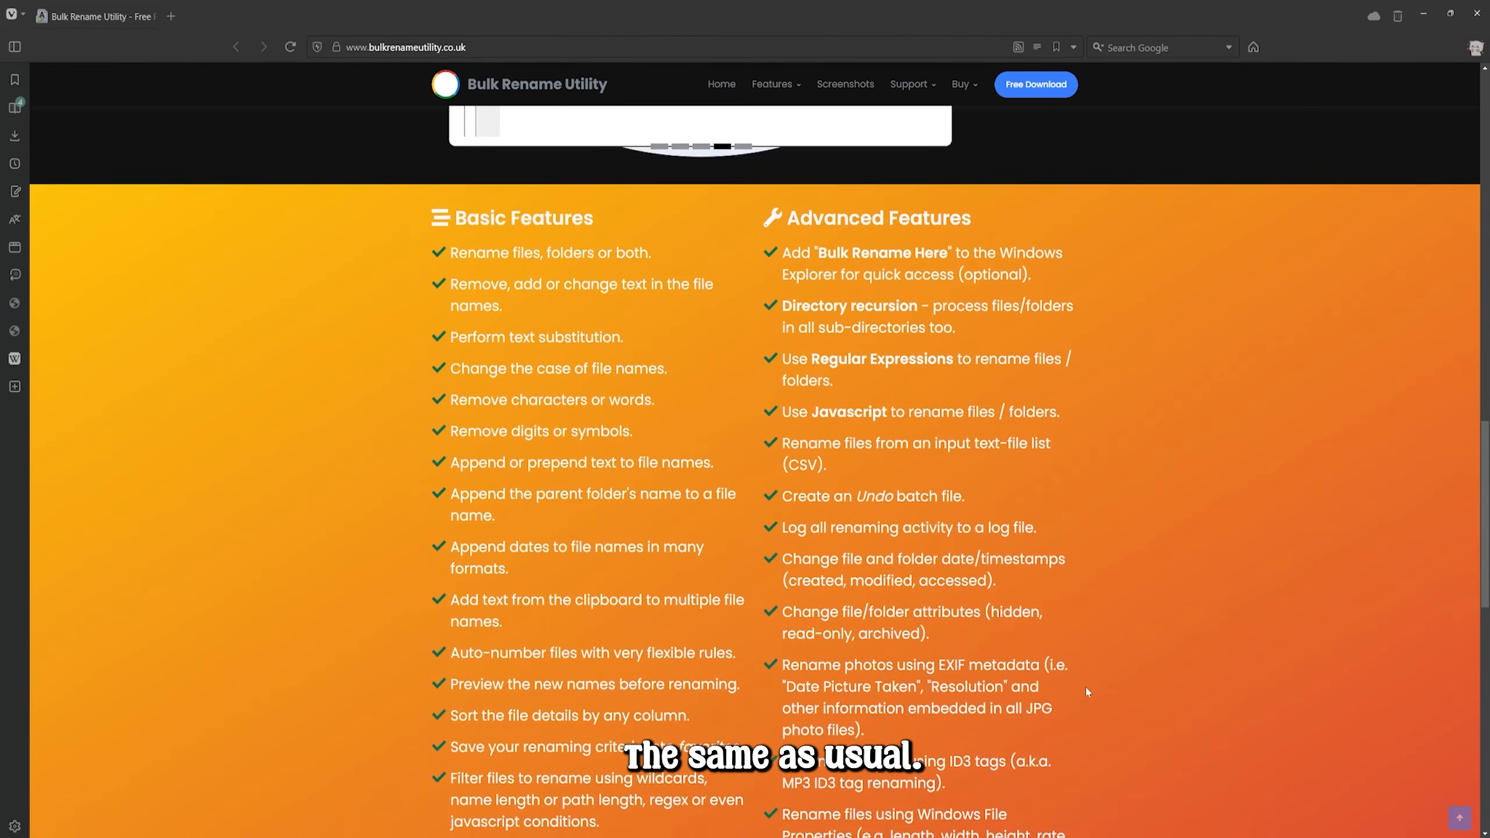
scroll(1084, 688, down, 5)
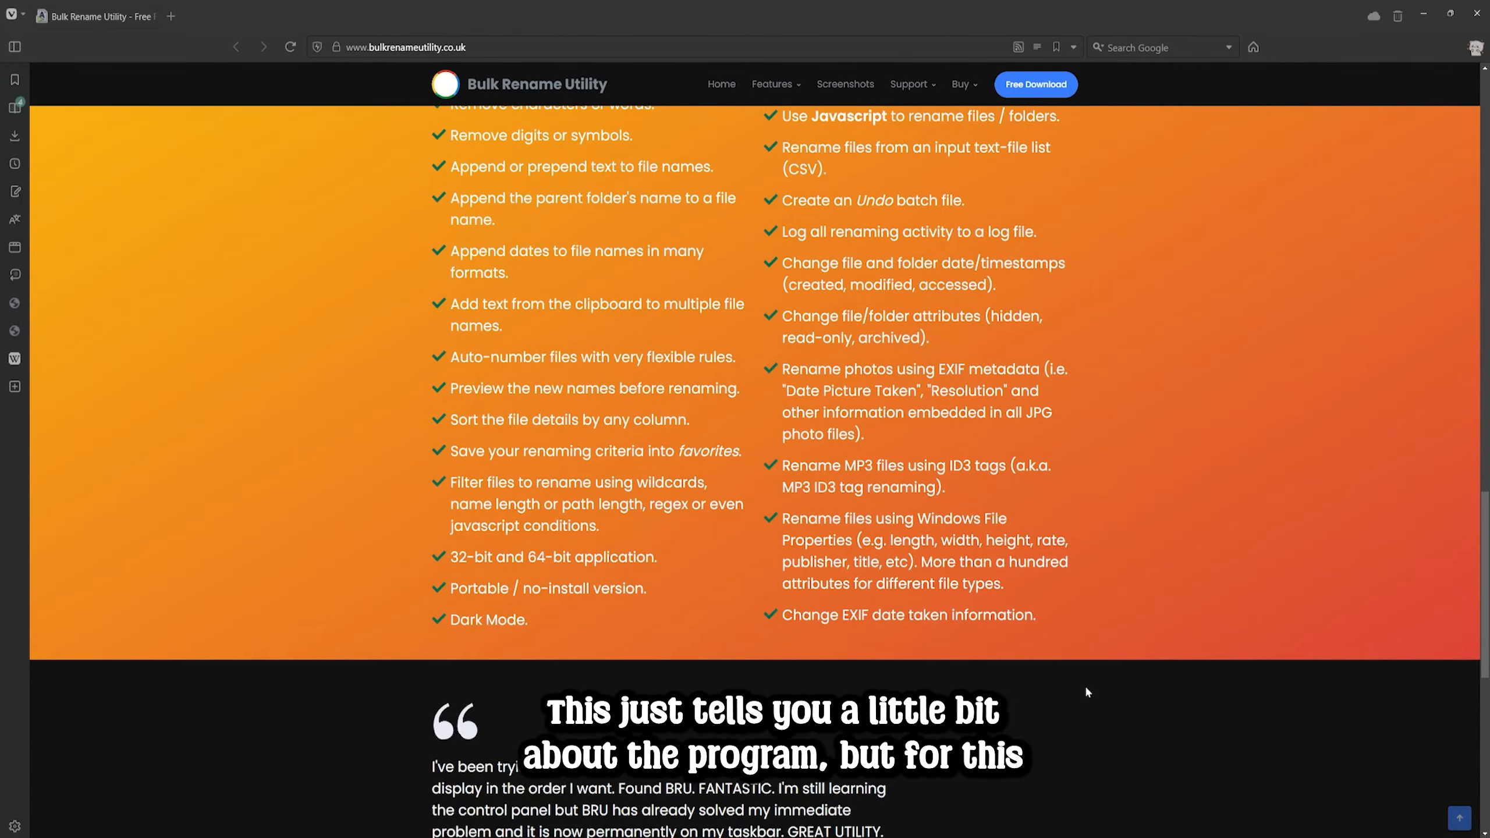
scroll(1085, 685, up, 18)
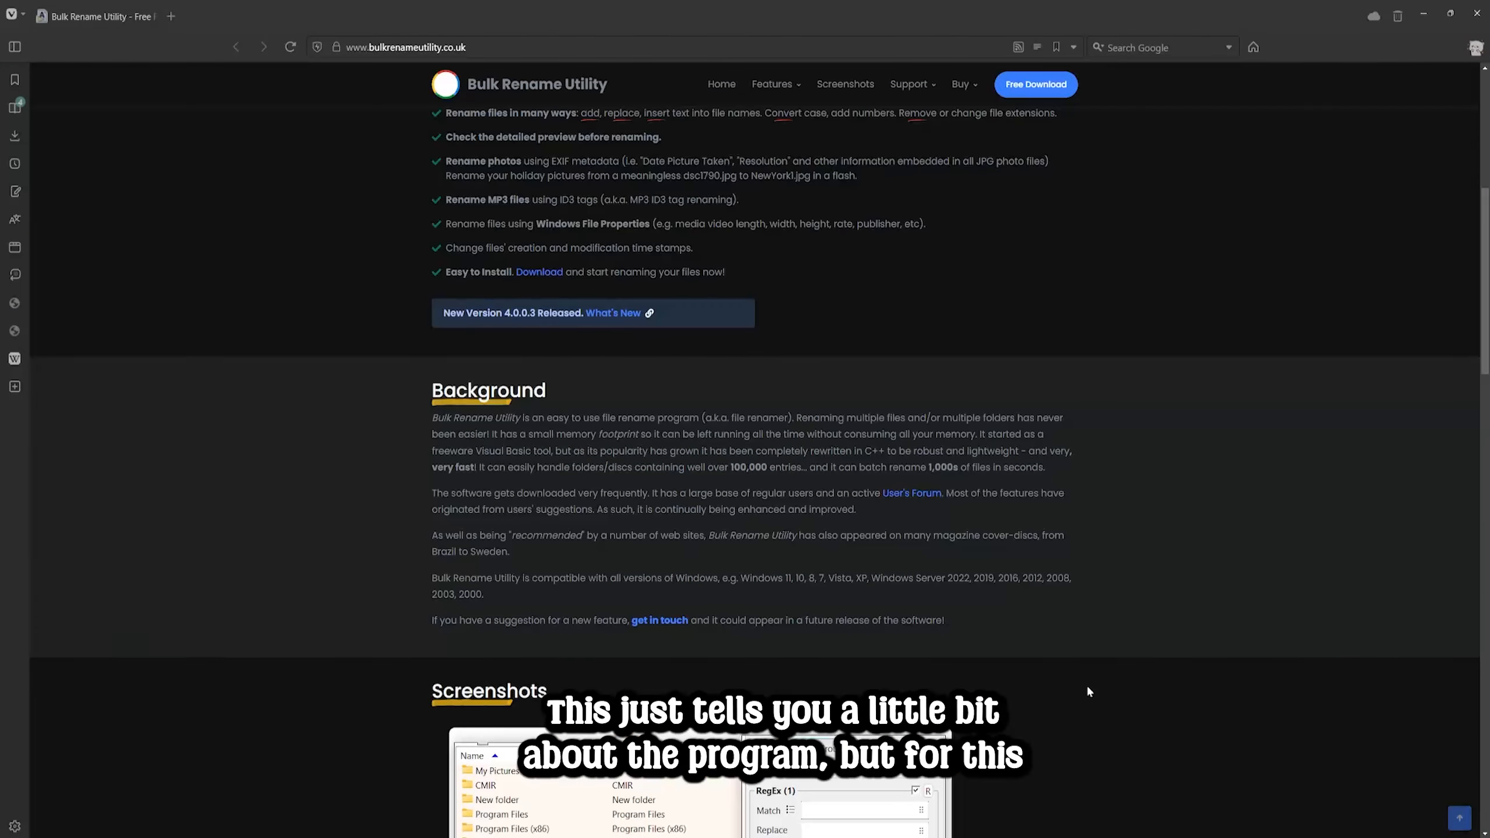
scroll(1086, 685, up, 8)
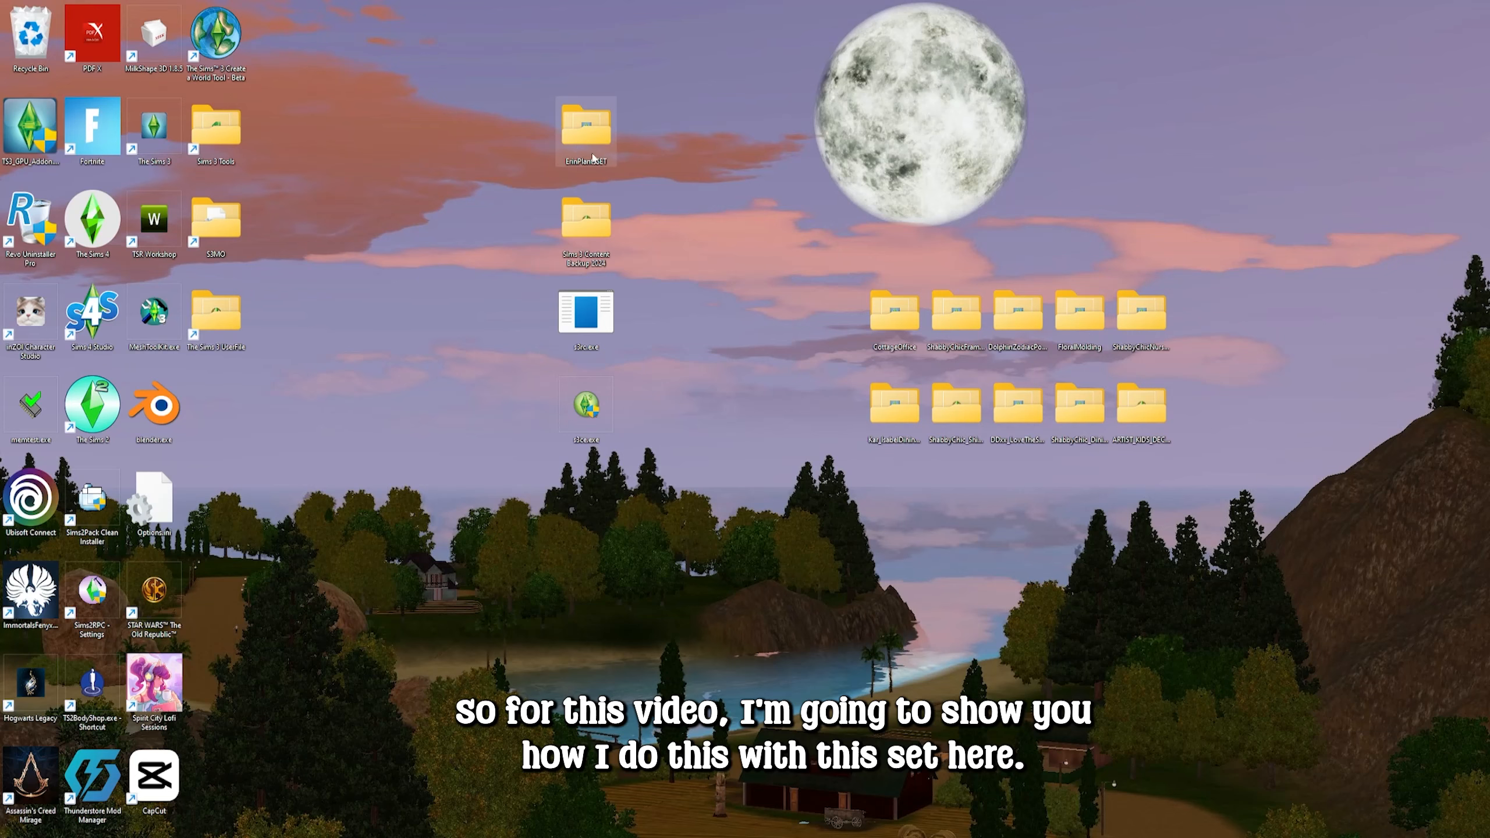
Open the ErinPlantsSET folder from the desktop, and shrink and move its window so the desktop icons stay accessible
double_click(584, 132)
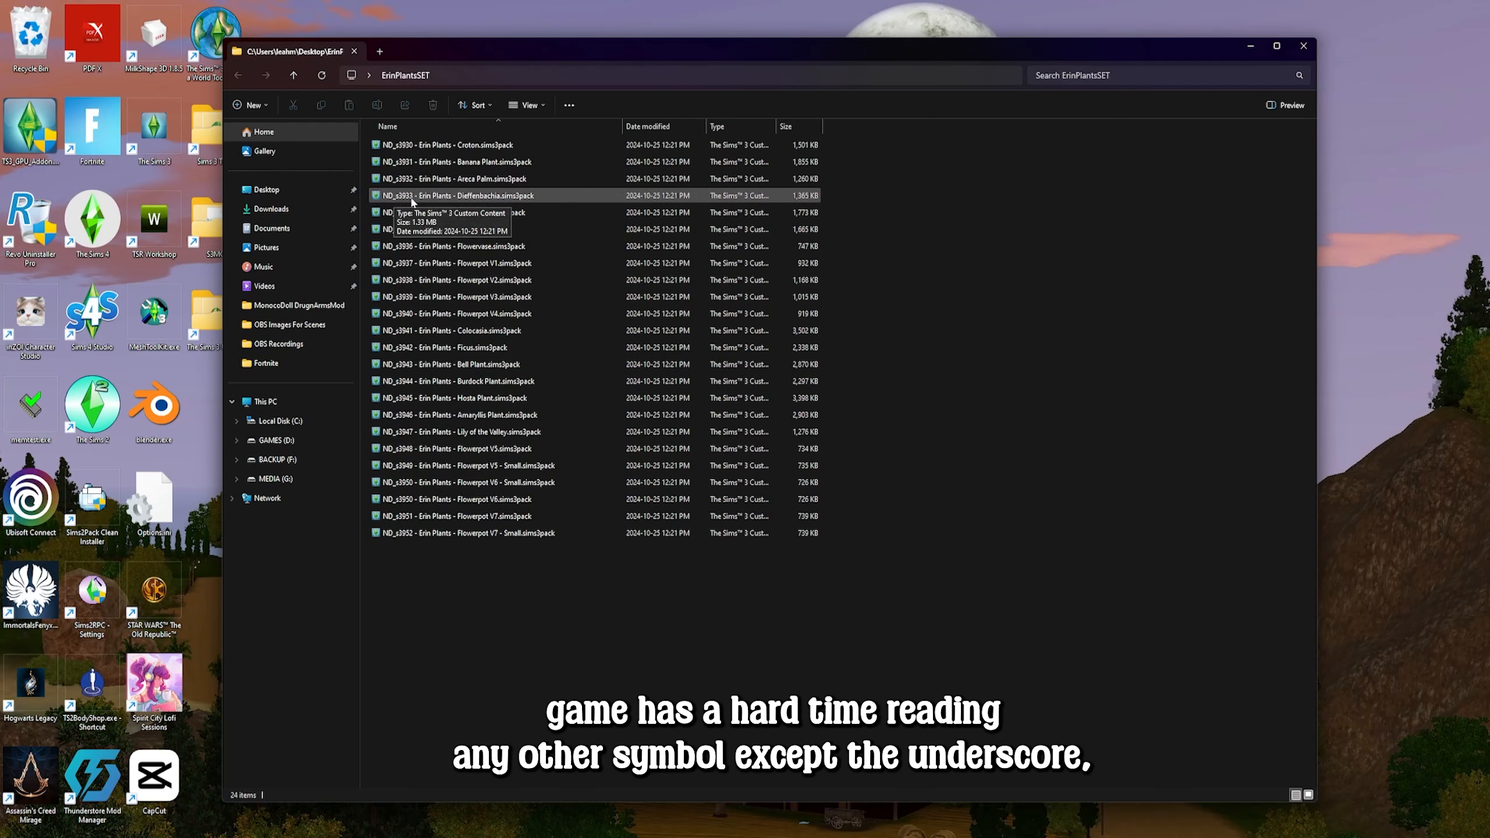
click(452, 197)
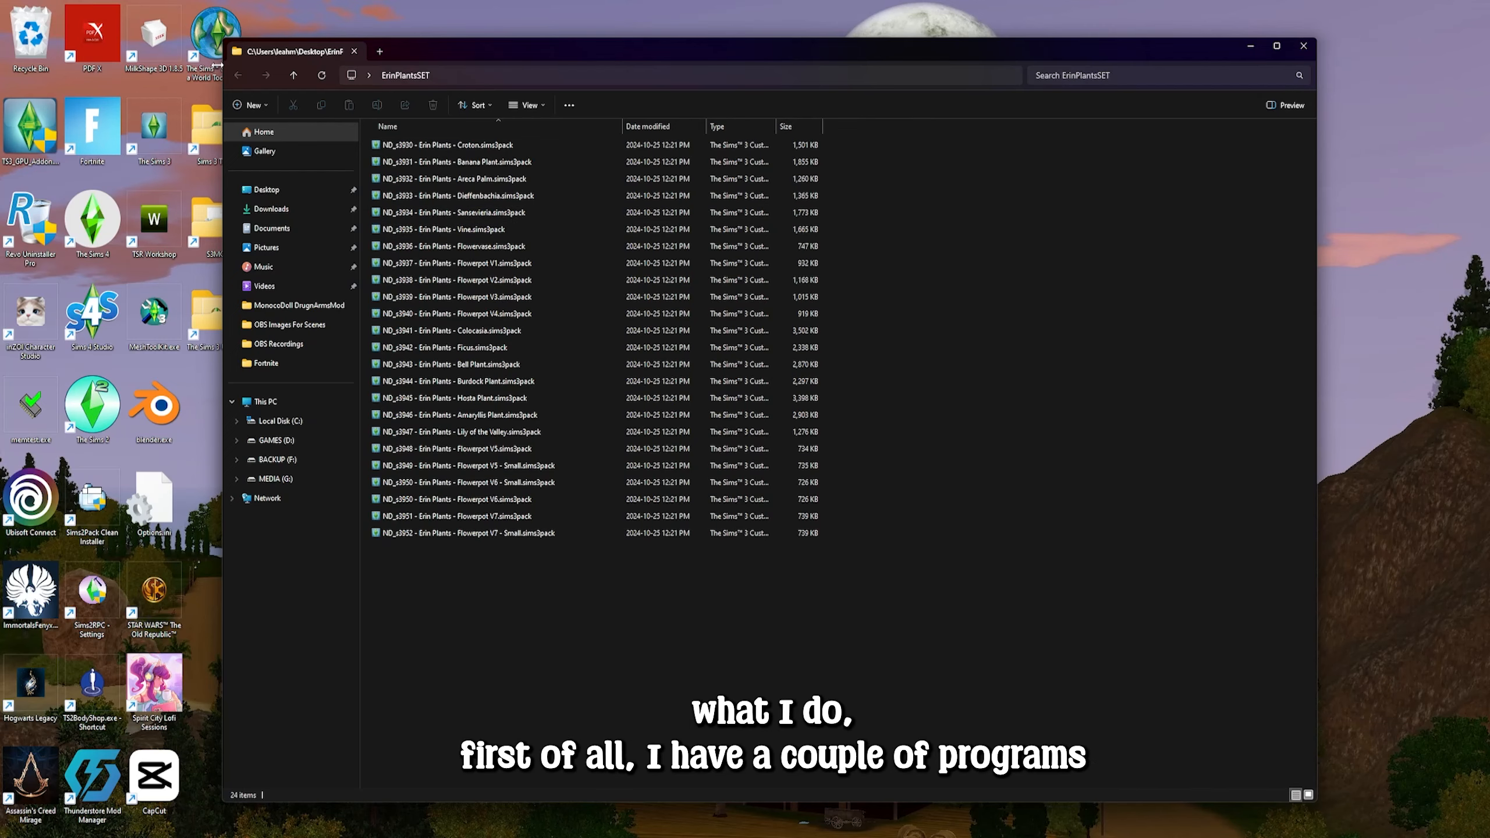
drag(224, 66, 830, 73)
drag(1095, 41, 1031, 77)
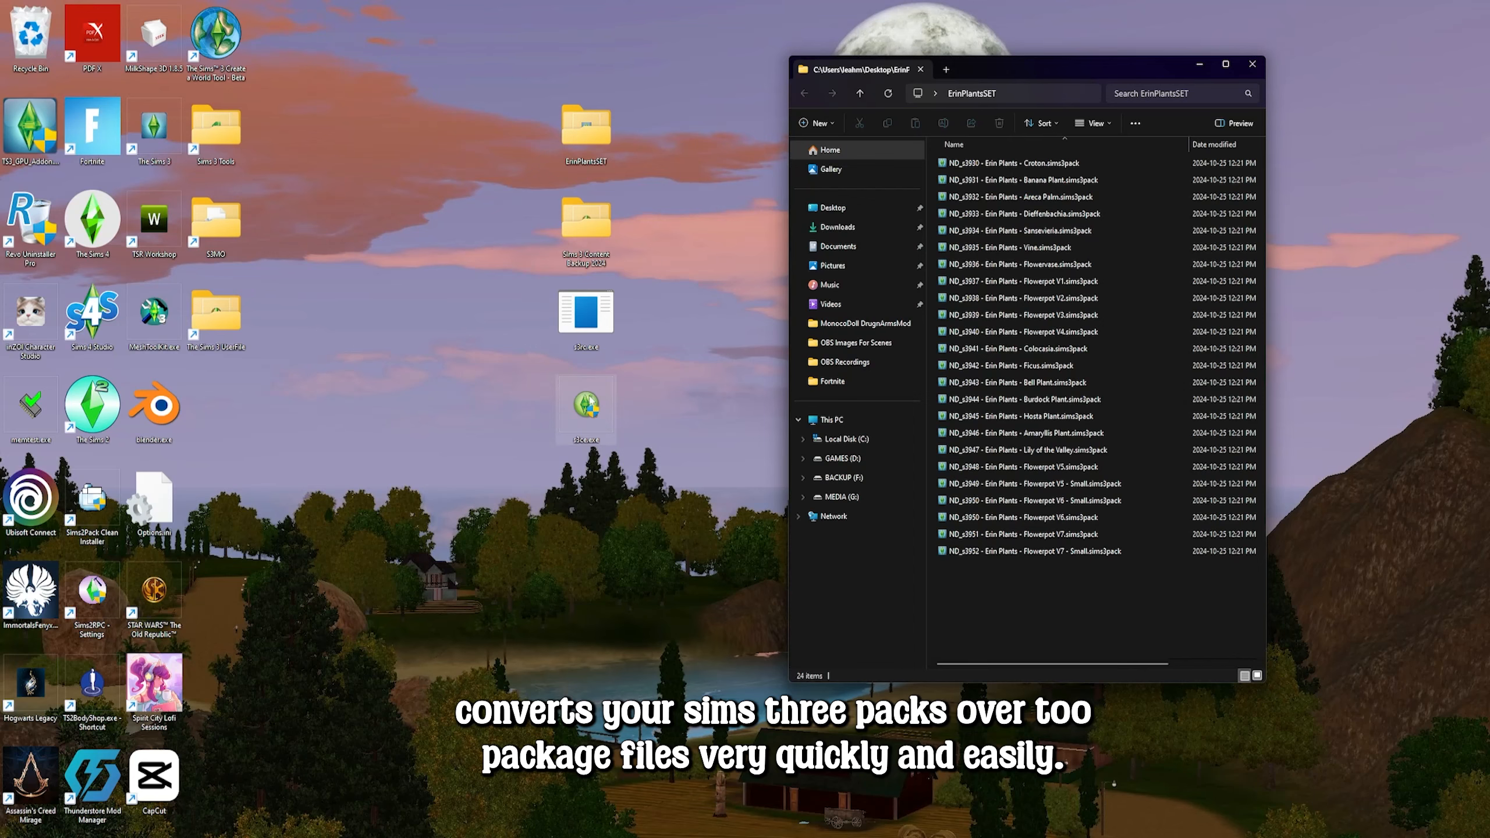
drag(994, 70, 1089, 69)
Create a new desktop folder named "Erin Plant Set"
right_click(693, 253)
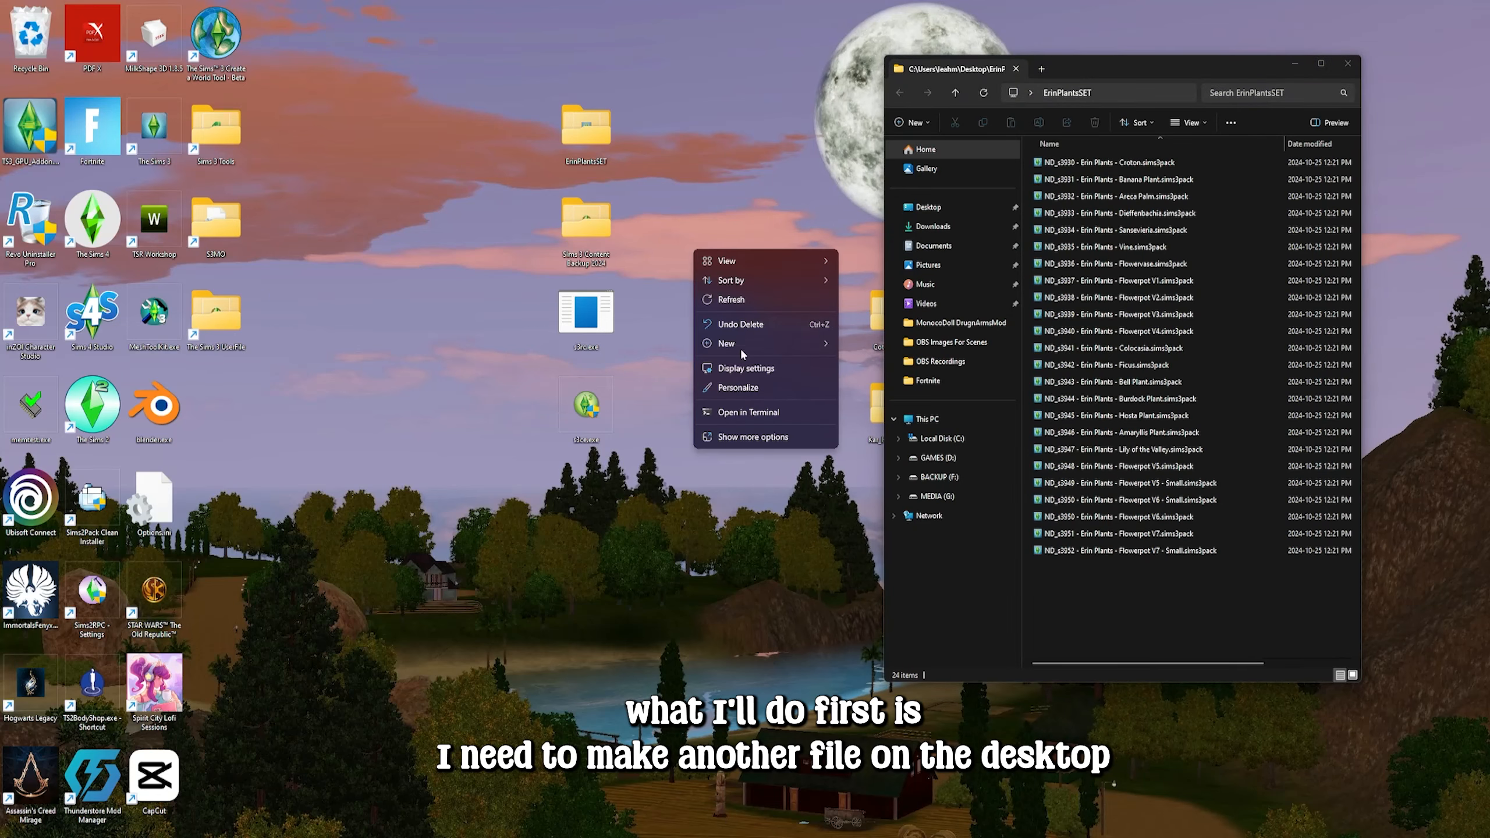
mouse_move(801, 343)
click(871, 345)
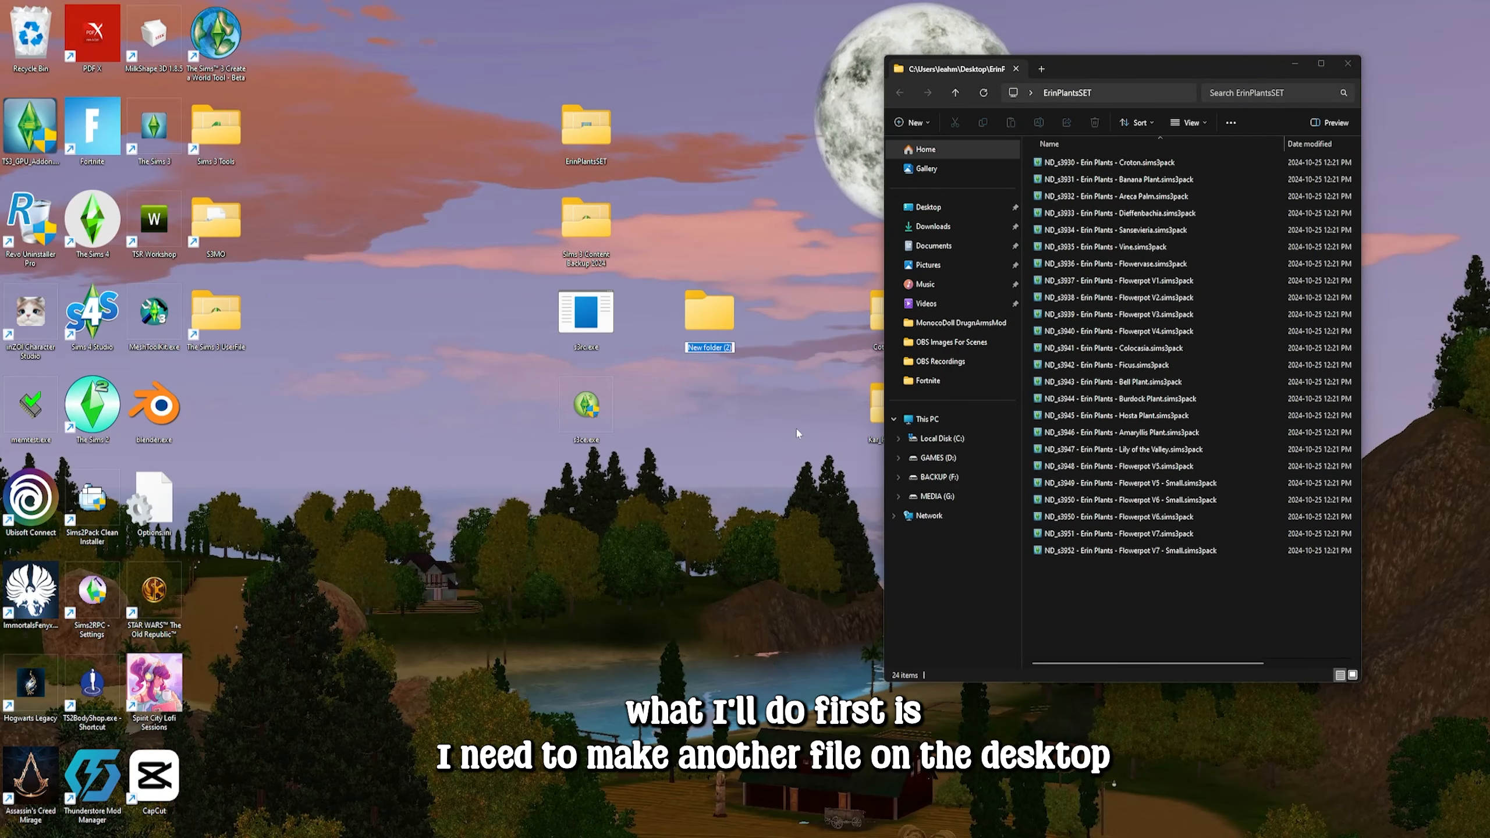
text(Erin Plant Set)
key(Return)
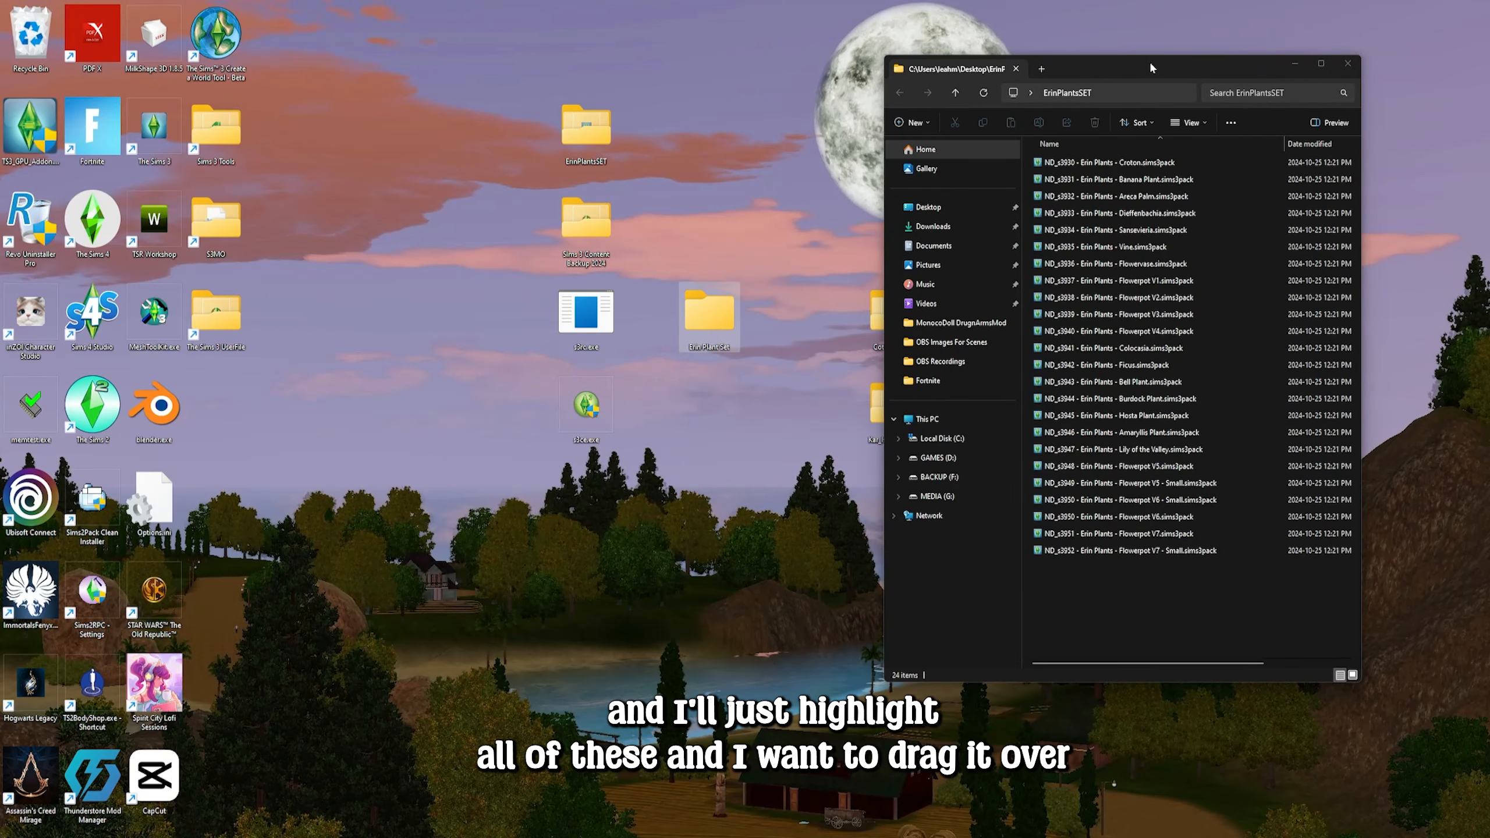
Compress all the .sims3pack files in ErinPlantsSET with the s3rc program on the desktop, and widen the folder window
drag(1154, 66, 1021, 63)
drag(1042, 568, 589, 336)
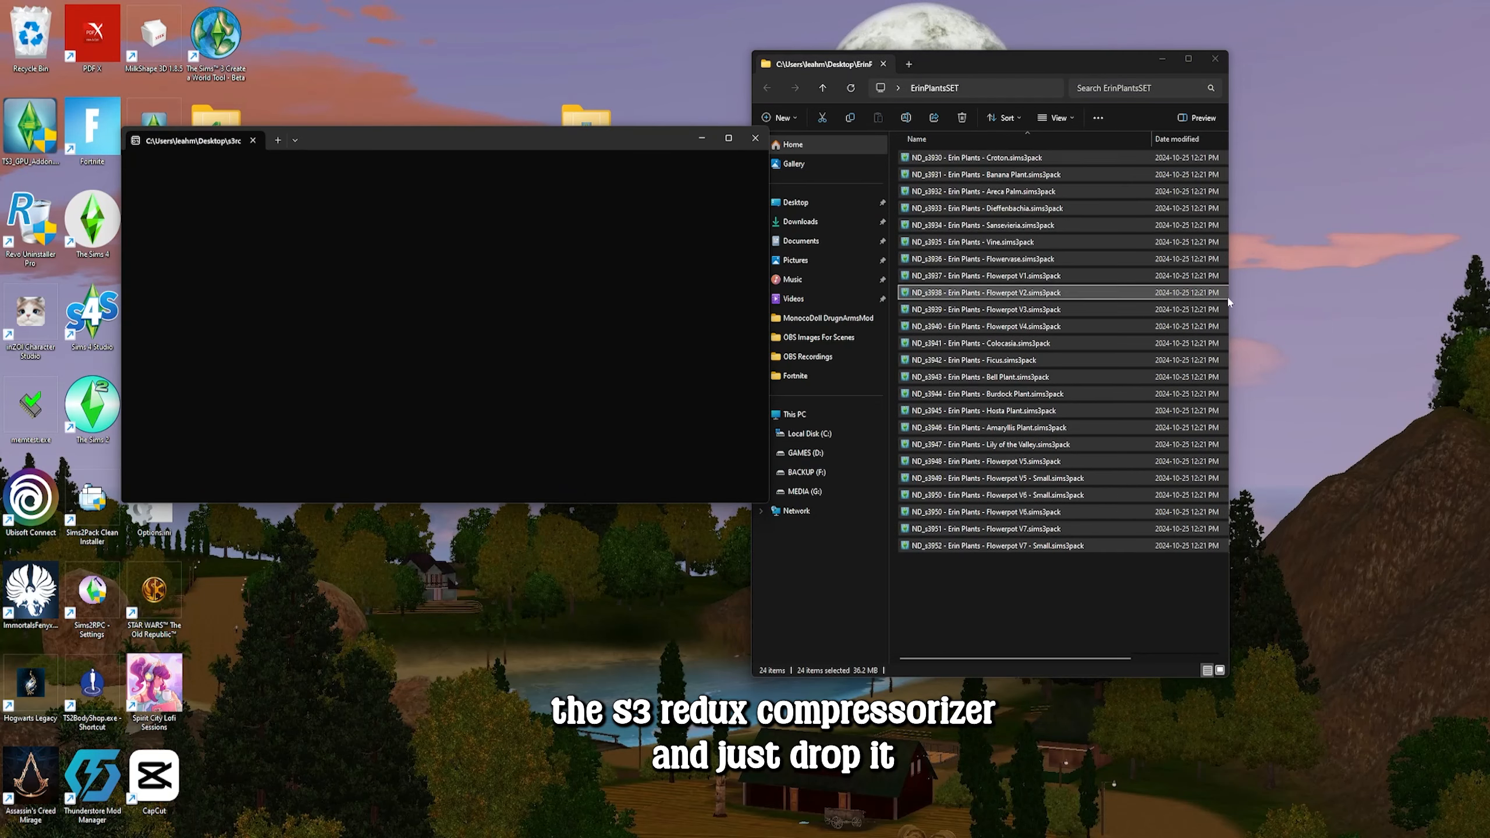
drag(1228, 299, 1431, 300)
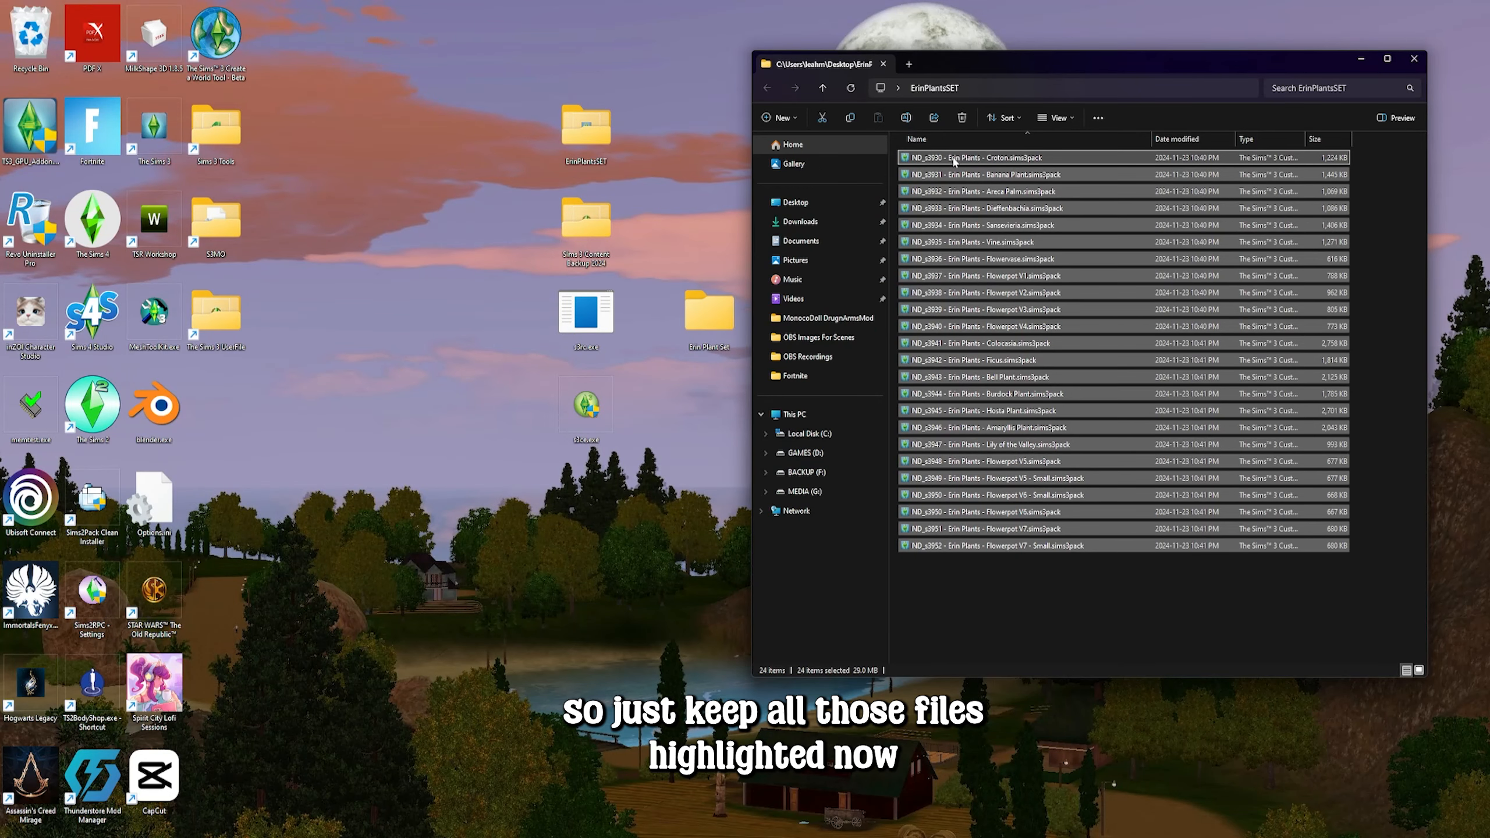
Convert all the .sims3pack files to .package files with the desktop converter program, and delete the original .sims3pack files
drag(960, 162, 594, 427)
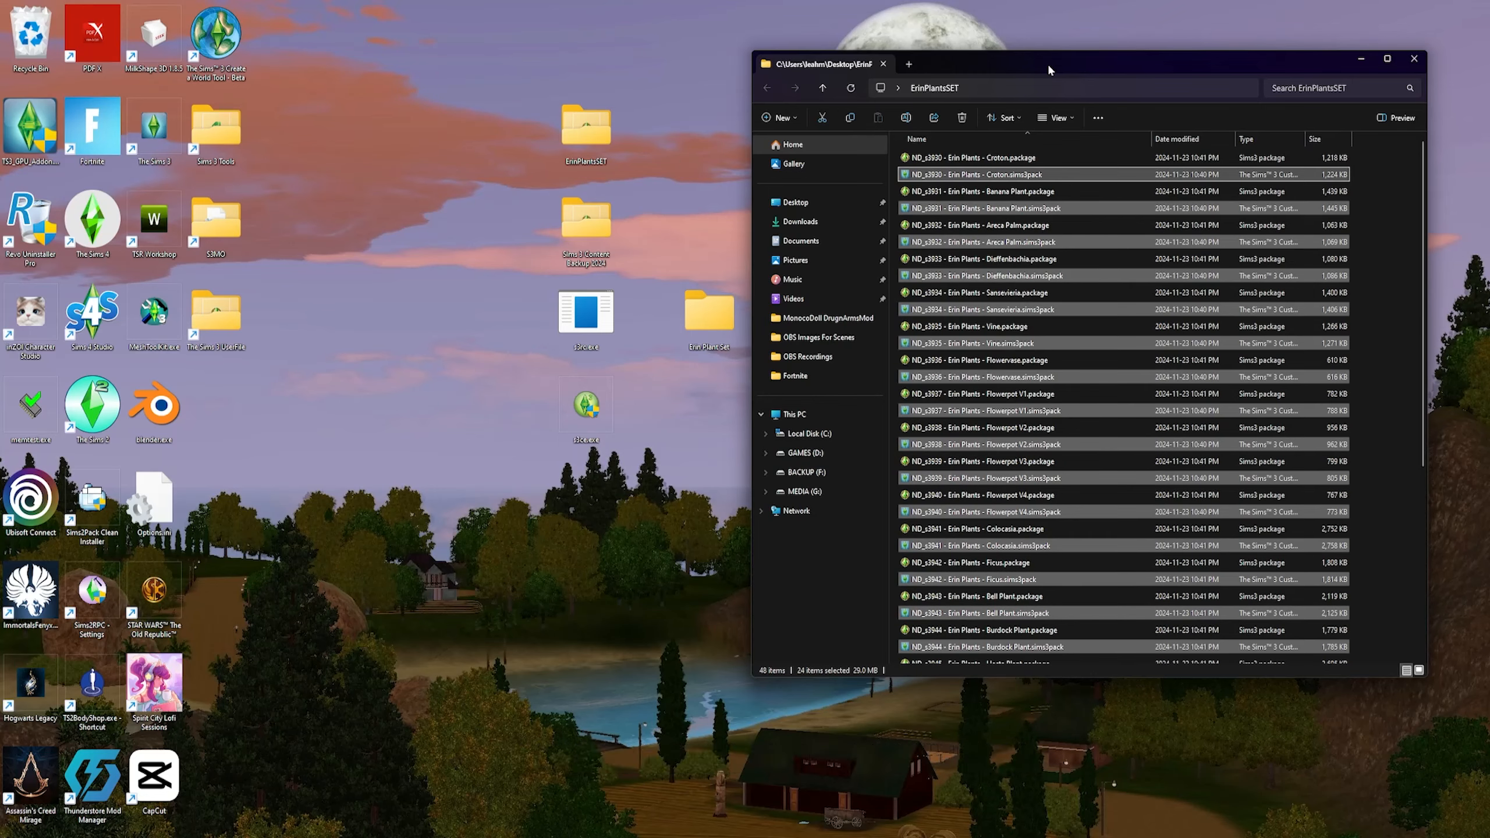
drag(1051, 66, 879, 66)
drag(978, 677, 1005, 827)
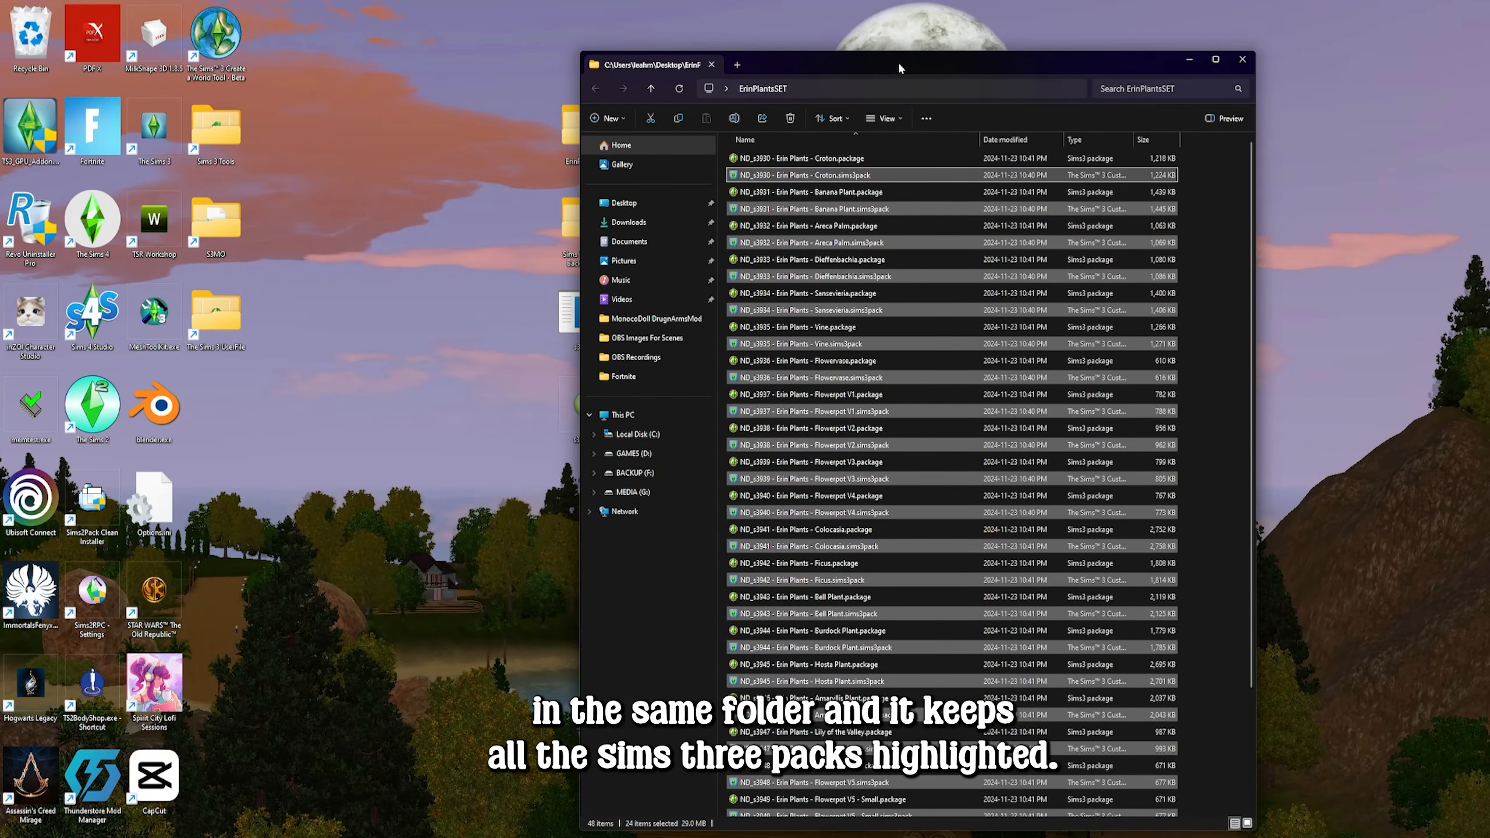
drag(899, 64, 863, 43)
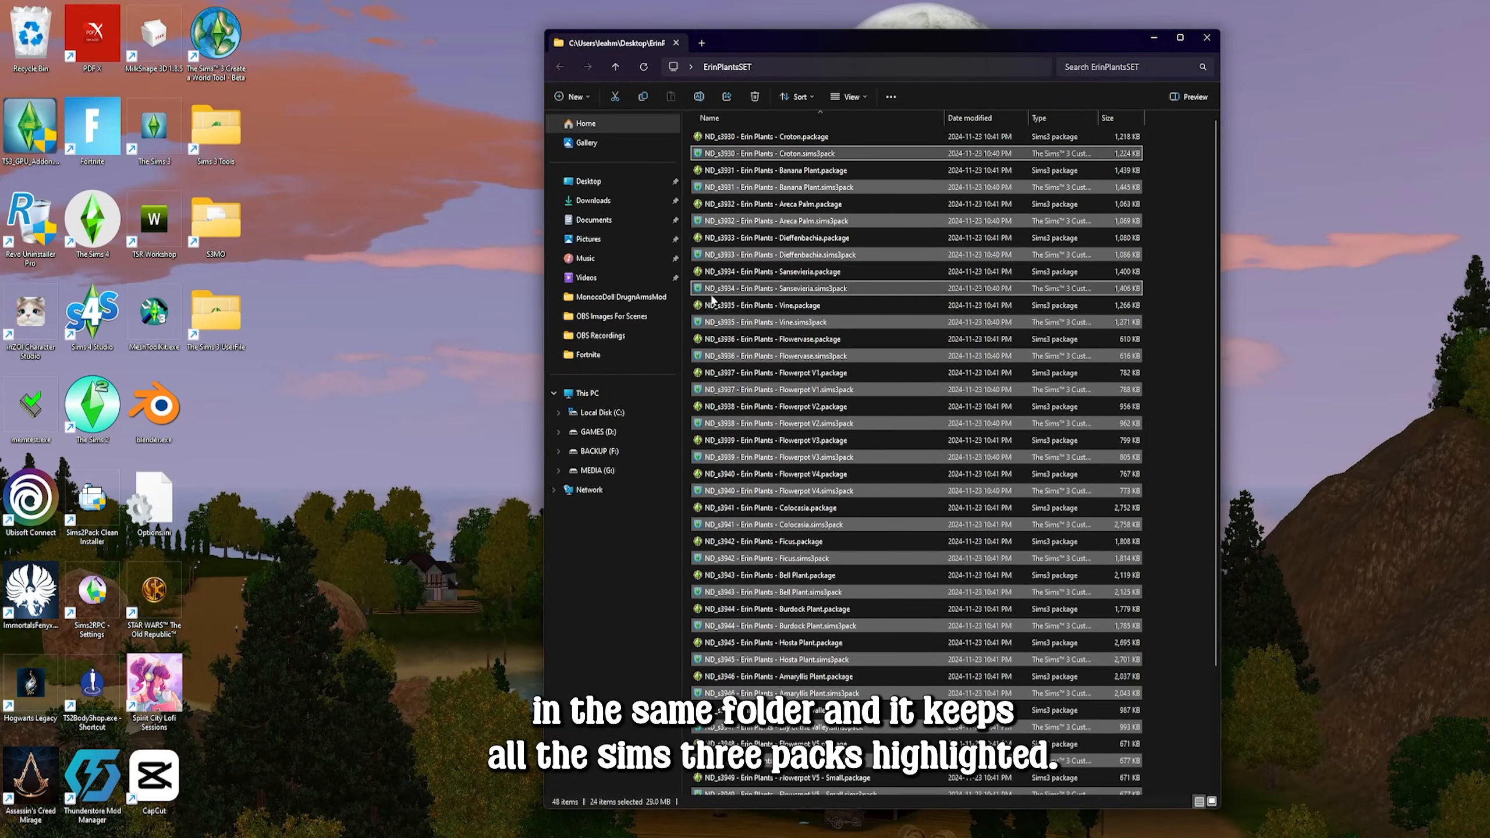
click(762, 96)
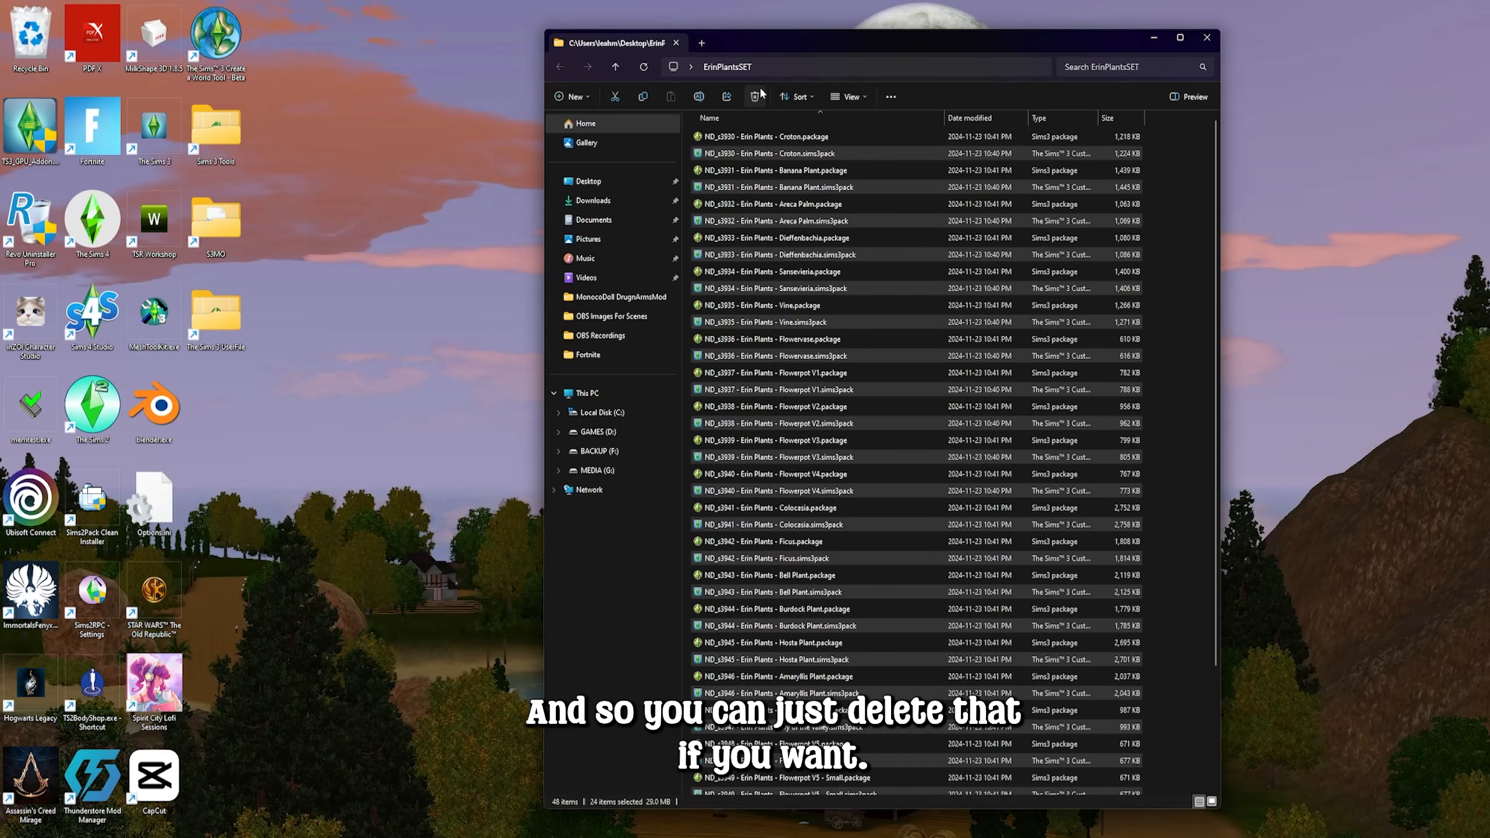
Move the Erin Plant Set folder beside ErinPlantsSET on the desktop, and open it to check its contents before closing it
drag(885, 42, 1029, 162)
drag(706, 313, 691, 155)
double_click(702, 135)
drag(458, 26, 1098, 48)
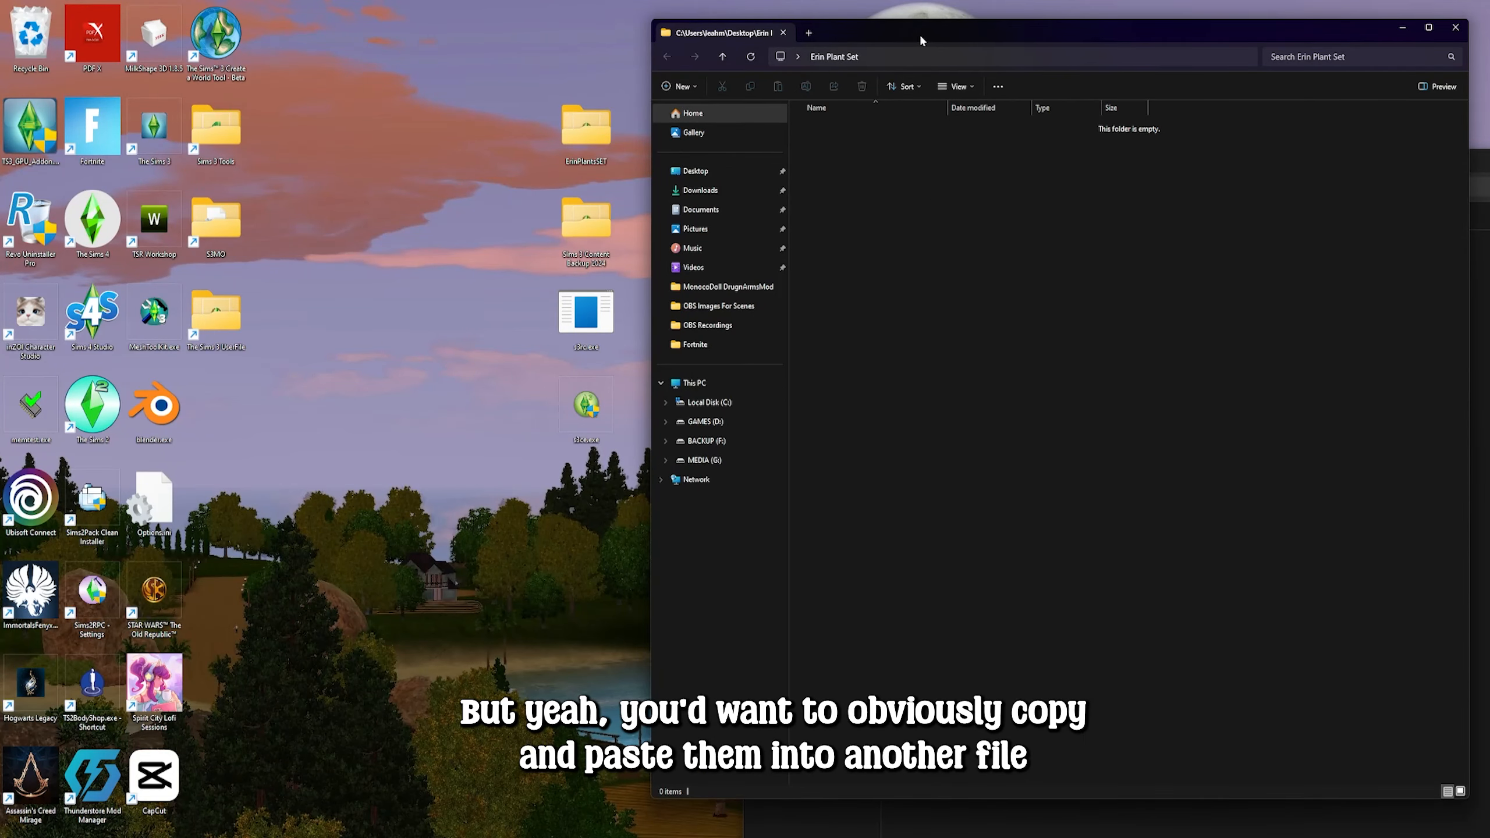
drag(919, 33, 586, 40)
click(1122, 30)
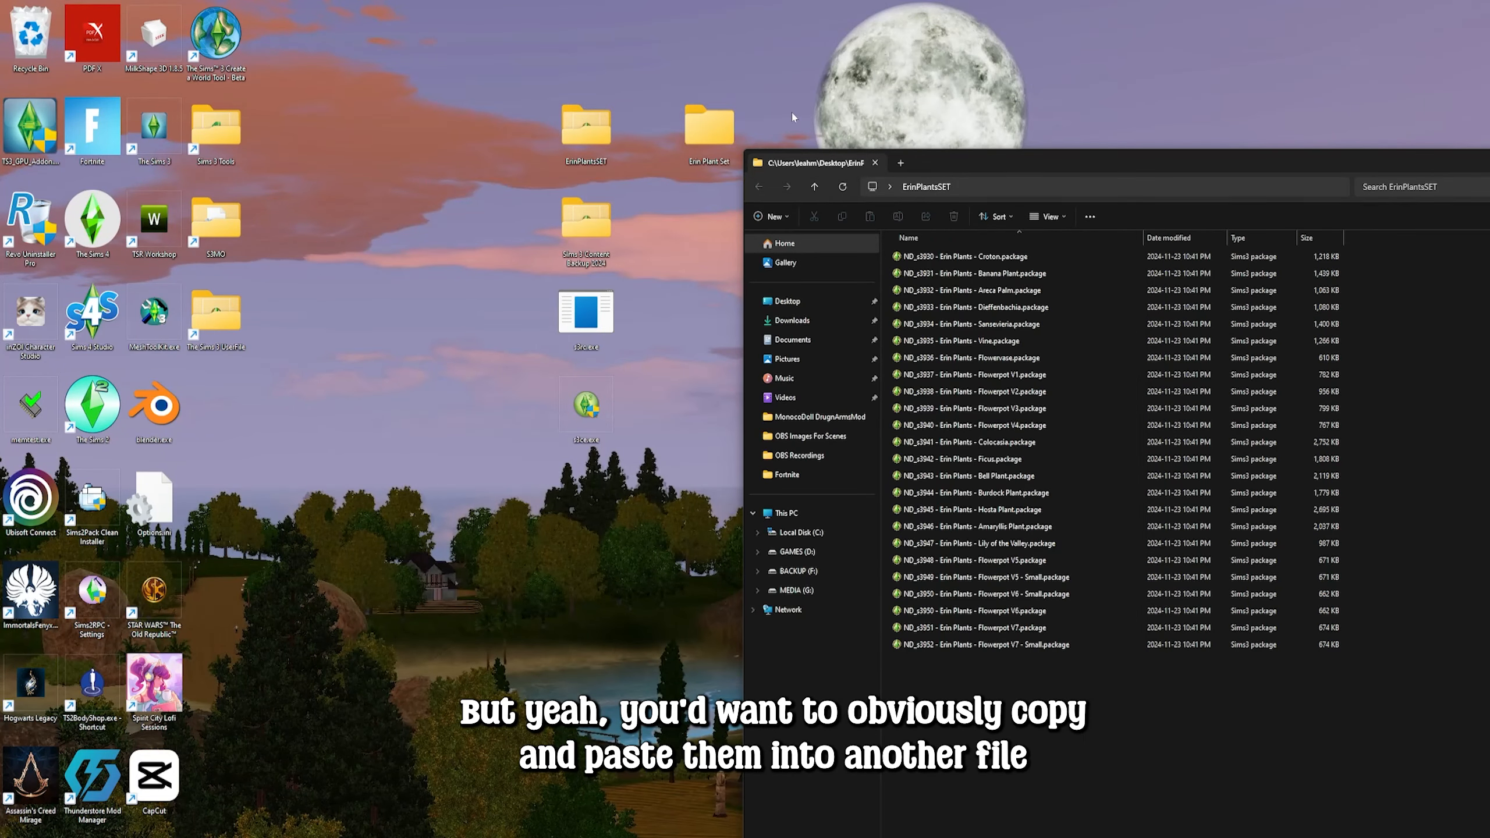
Launch Bulk Rename Utility beside the ErinPlantsSET window, enlarge its window and widen the directory tree
drag(1050, 154, 1009, 30)
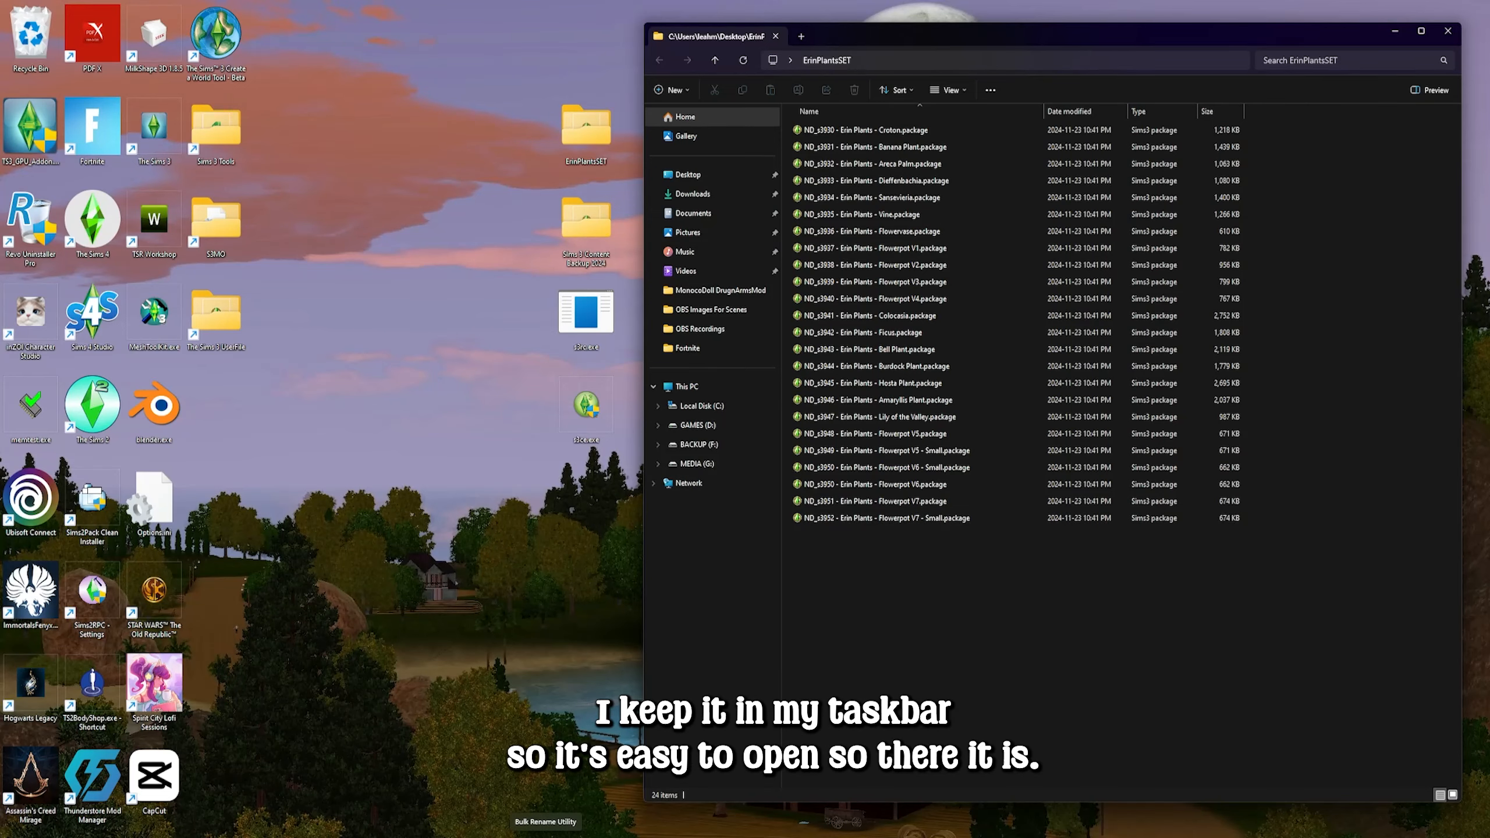
click(544, 834)
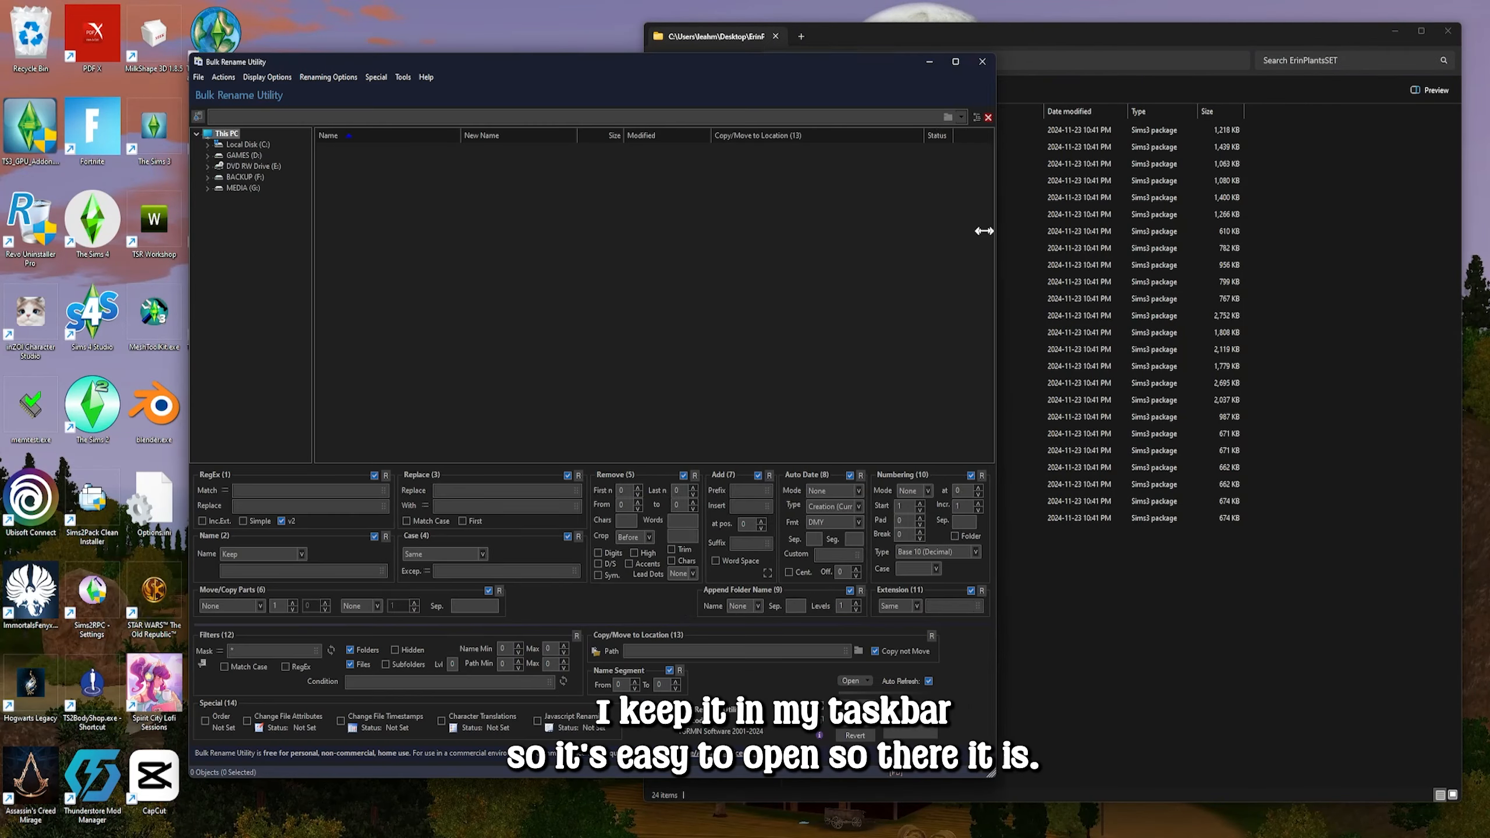
drag(789, 65, 625, 36)
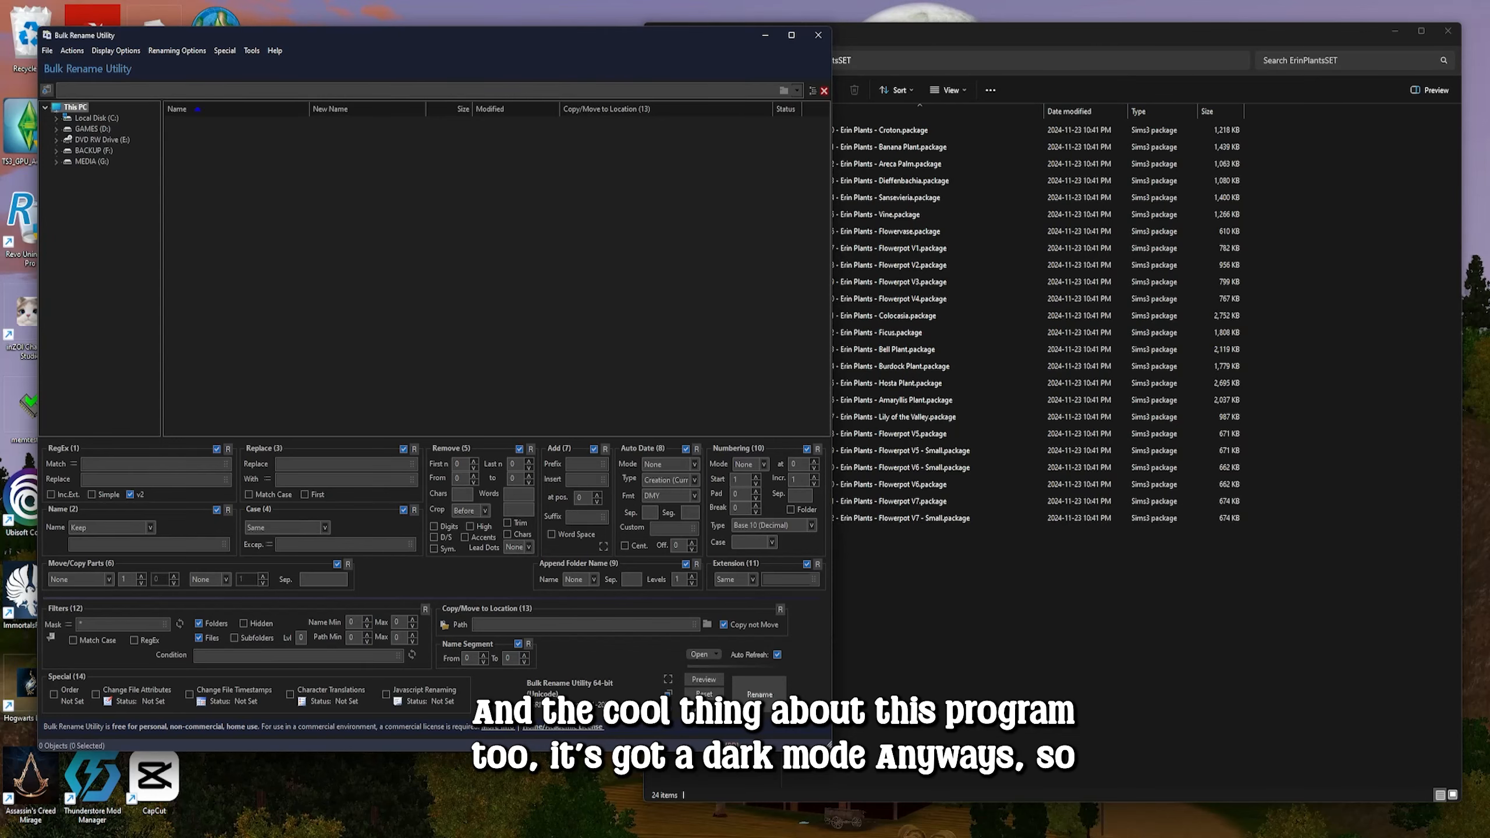
drag(829, 746, 898, 800)
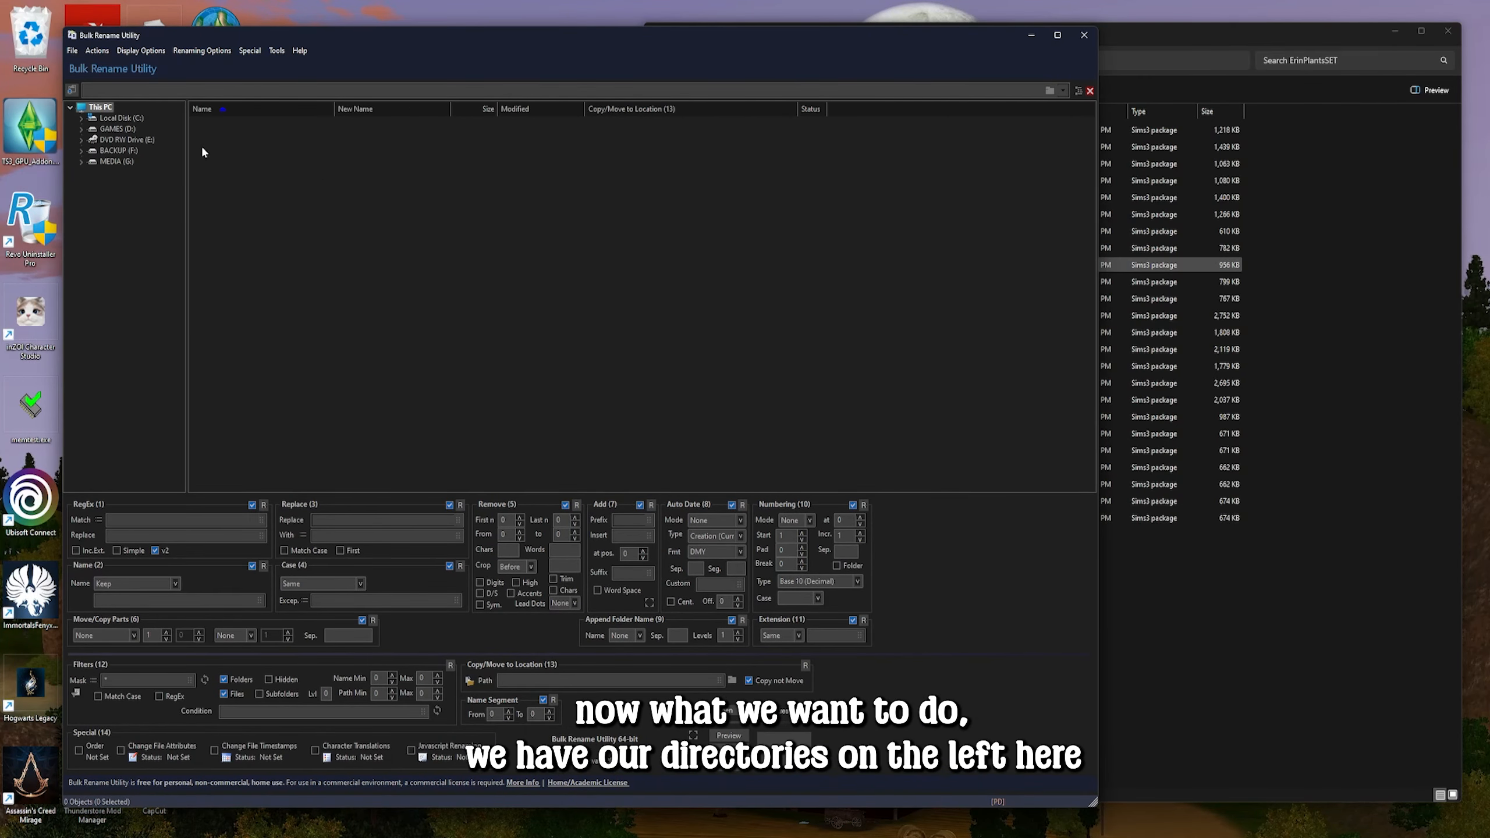
drag(185, 139, 243, 141)
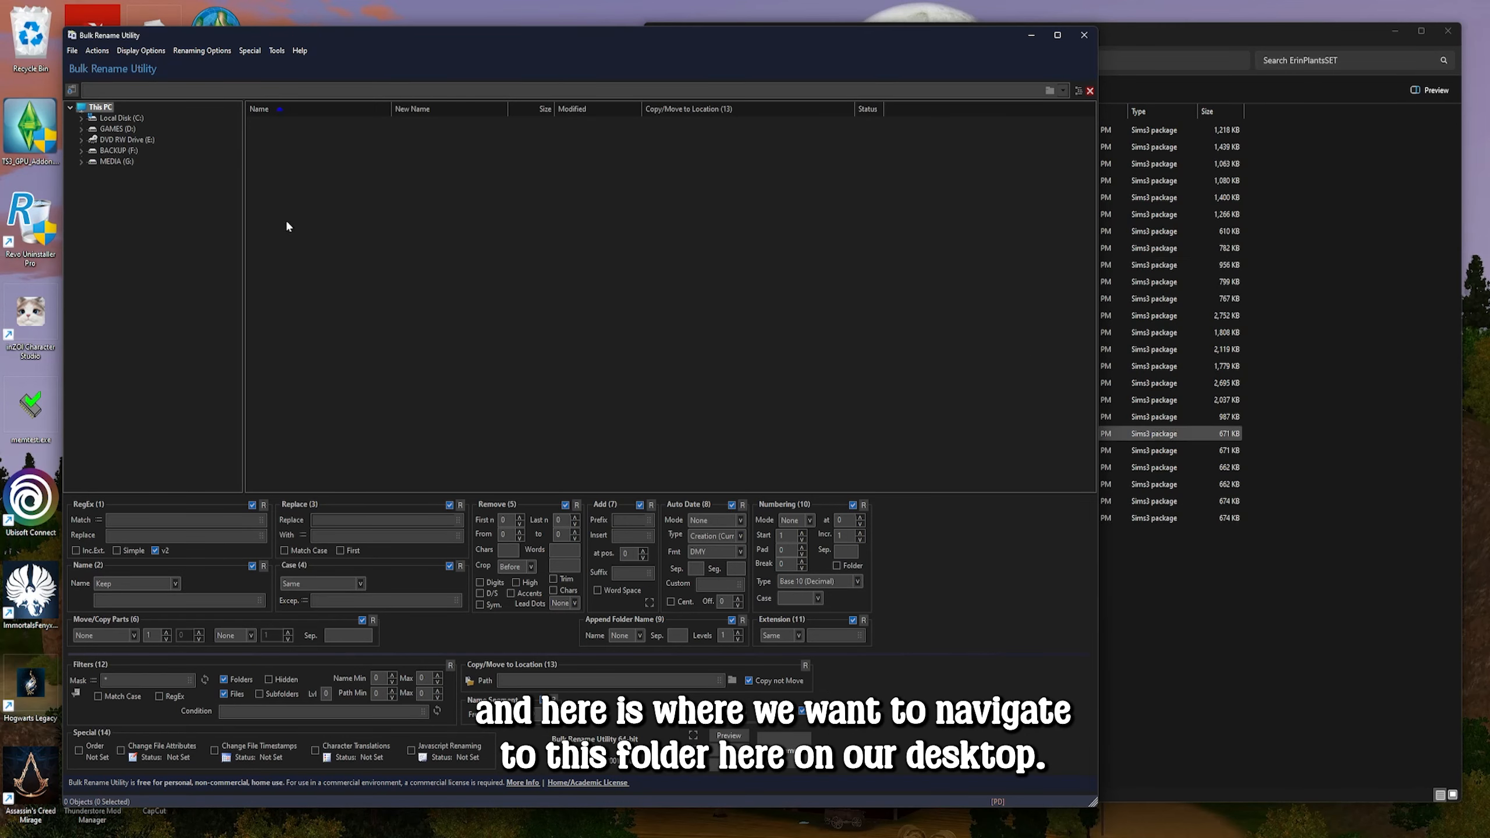
Browse to the desktop folders and load ErinPlantsSET into the renaming file list
click(121, 117)
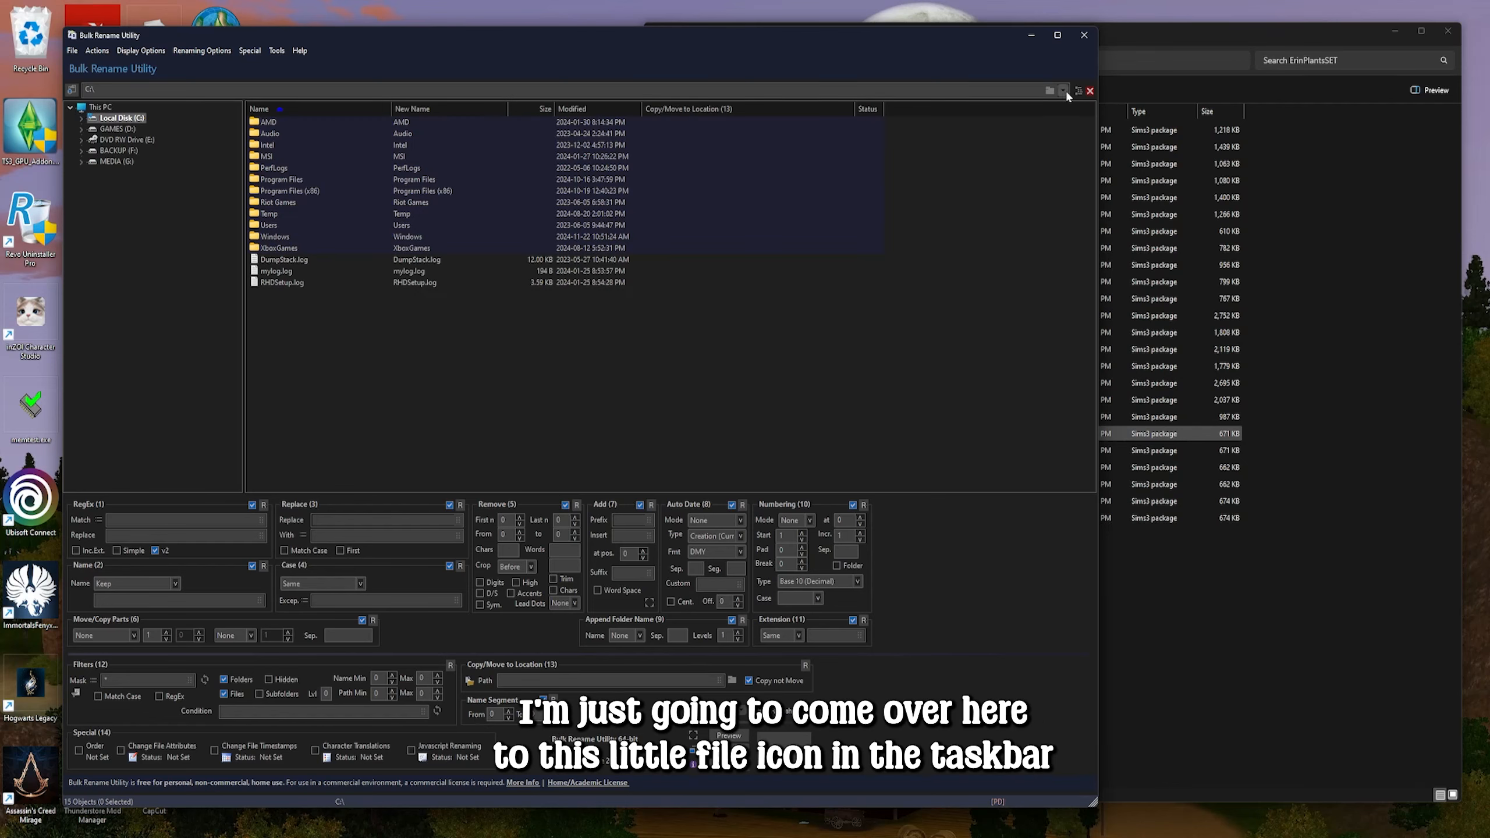
click(1049, 90)
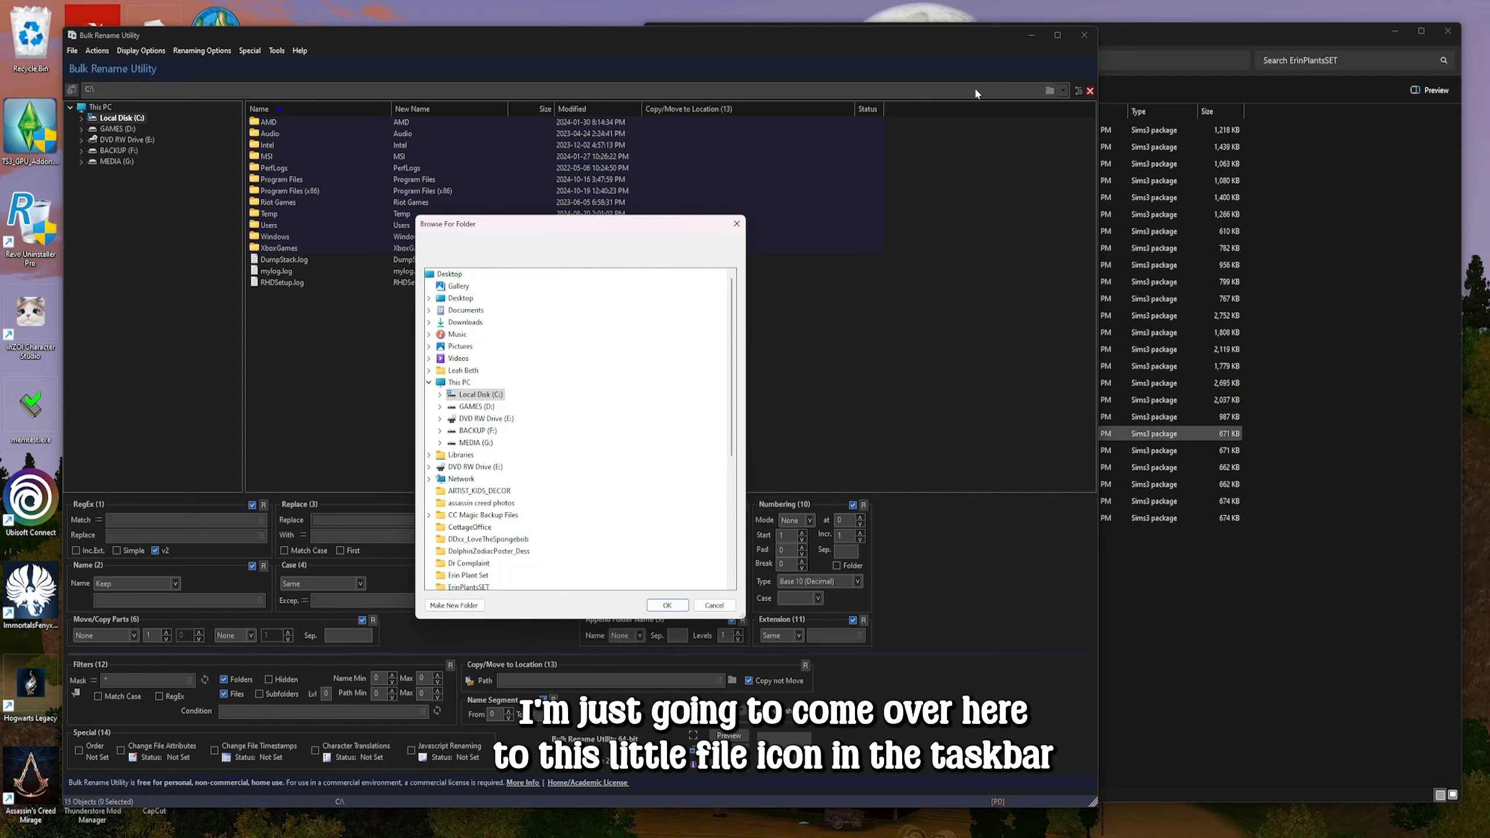
drag(572, 226, 469, 147)
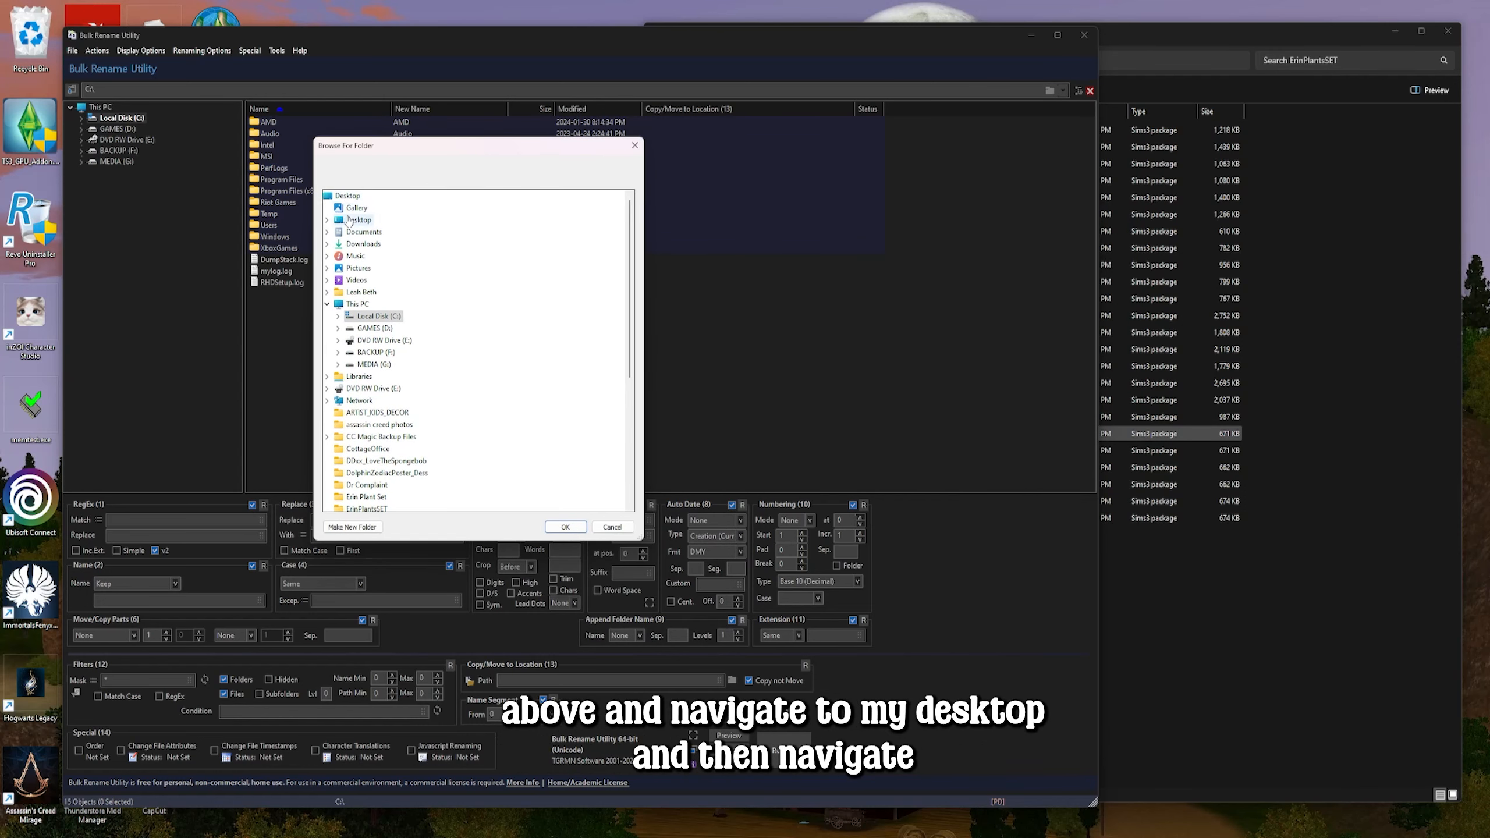
click(359, 221)
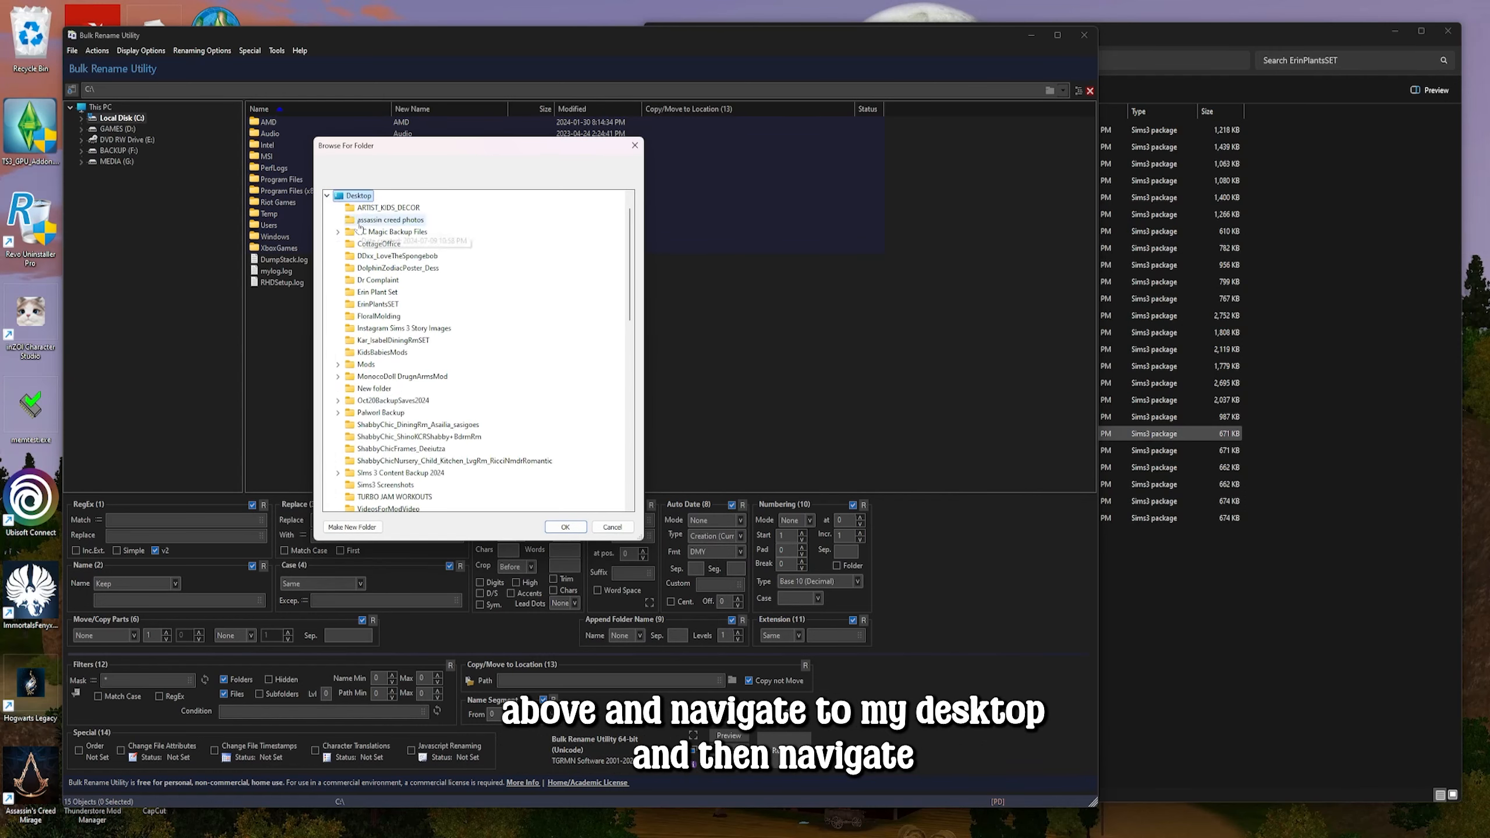
click(377, 293)
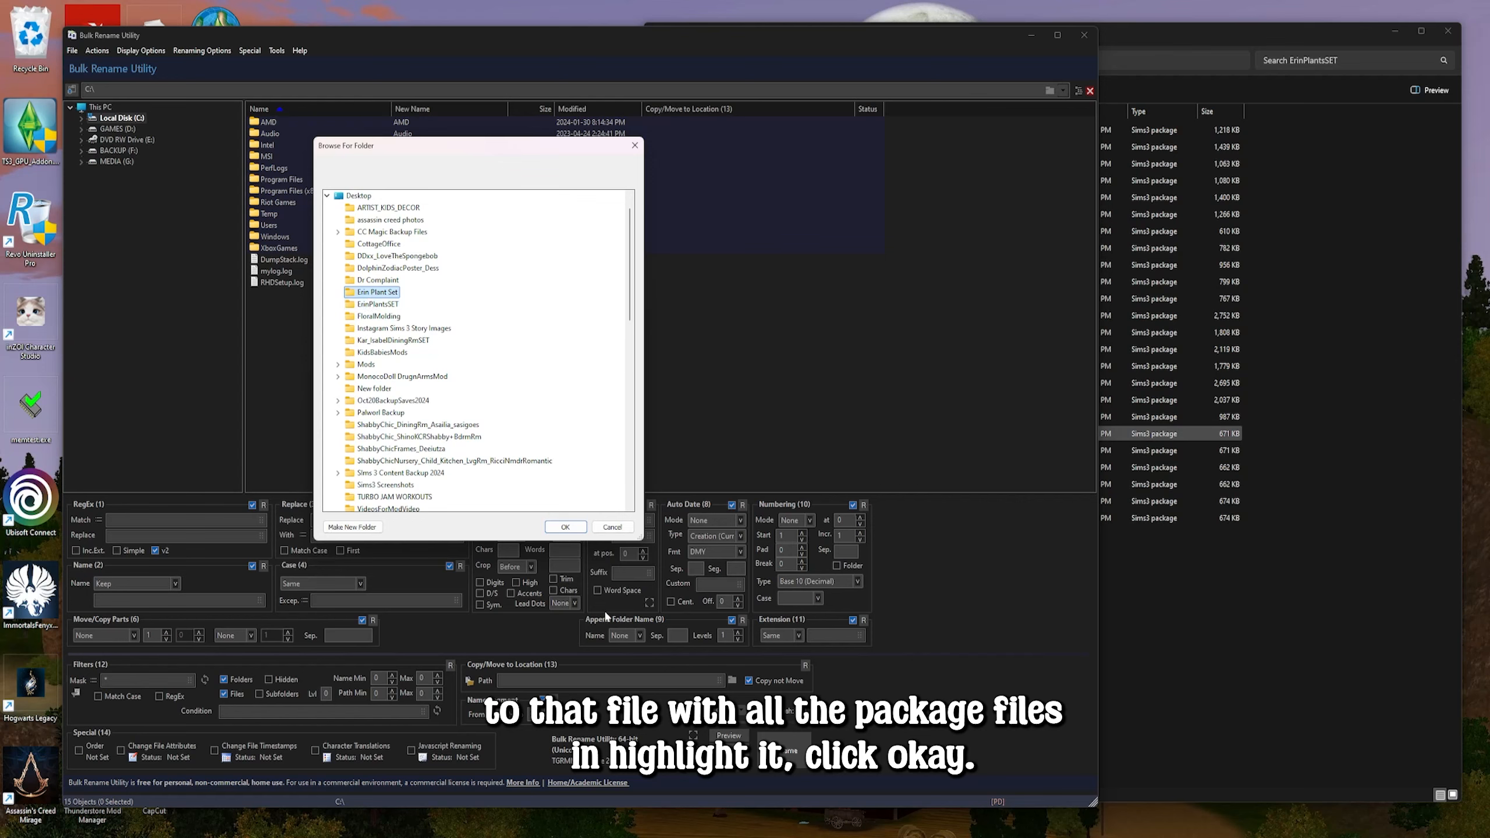
click(565, 528)
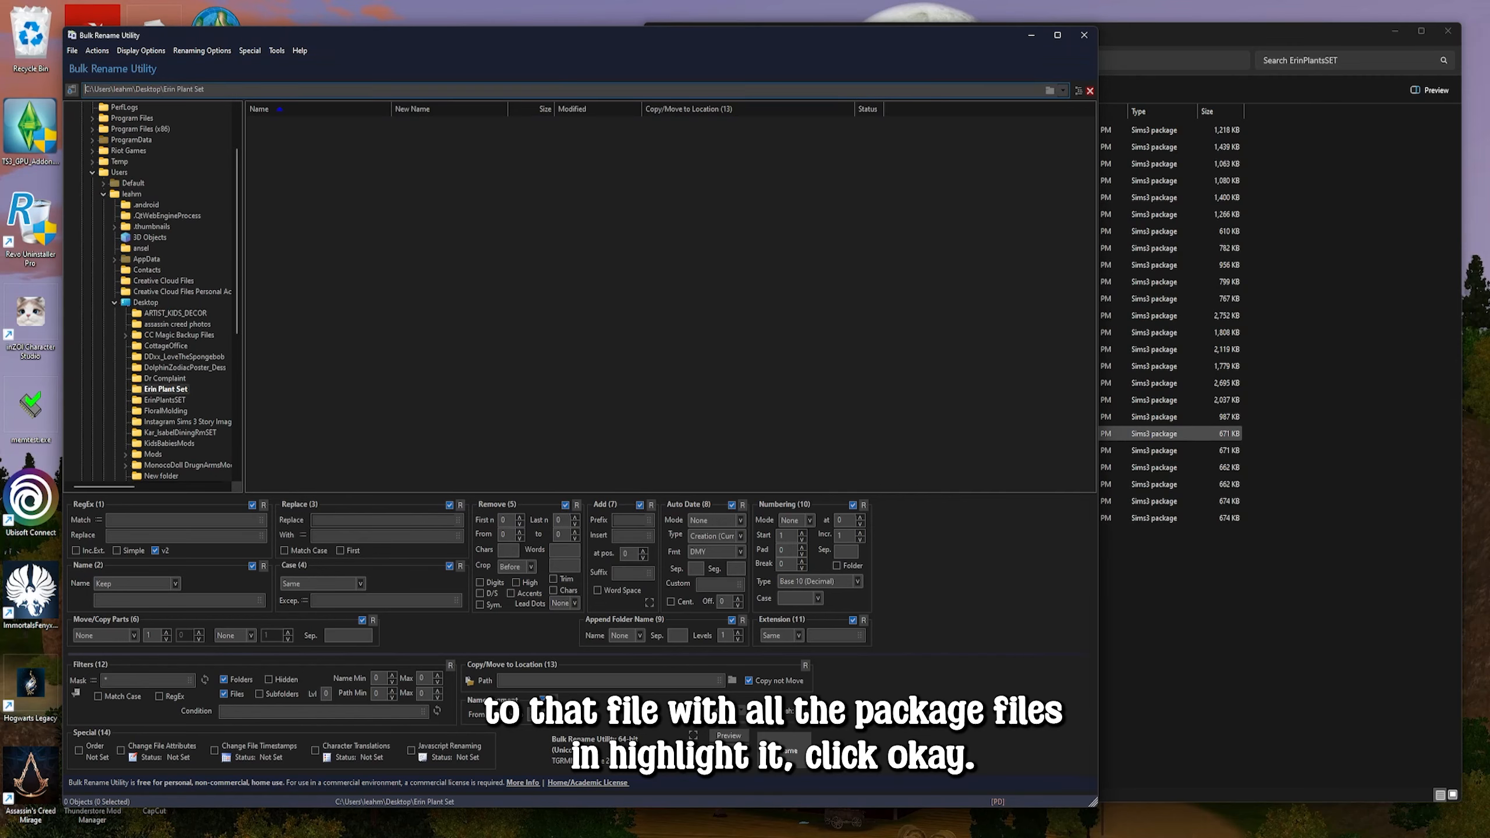
click(145, 400)
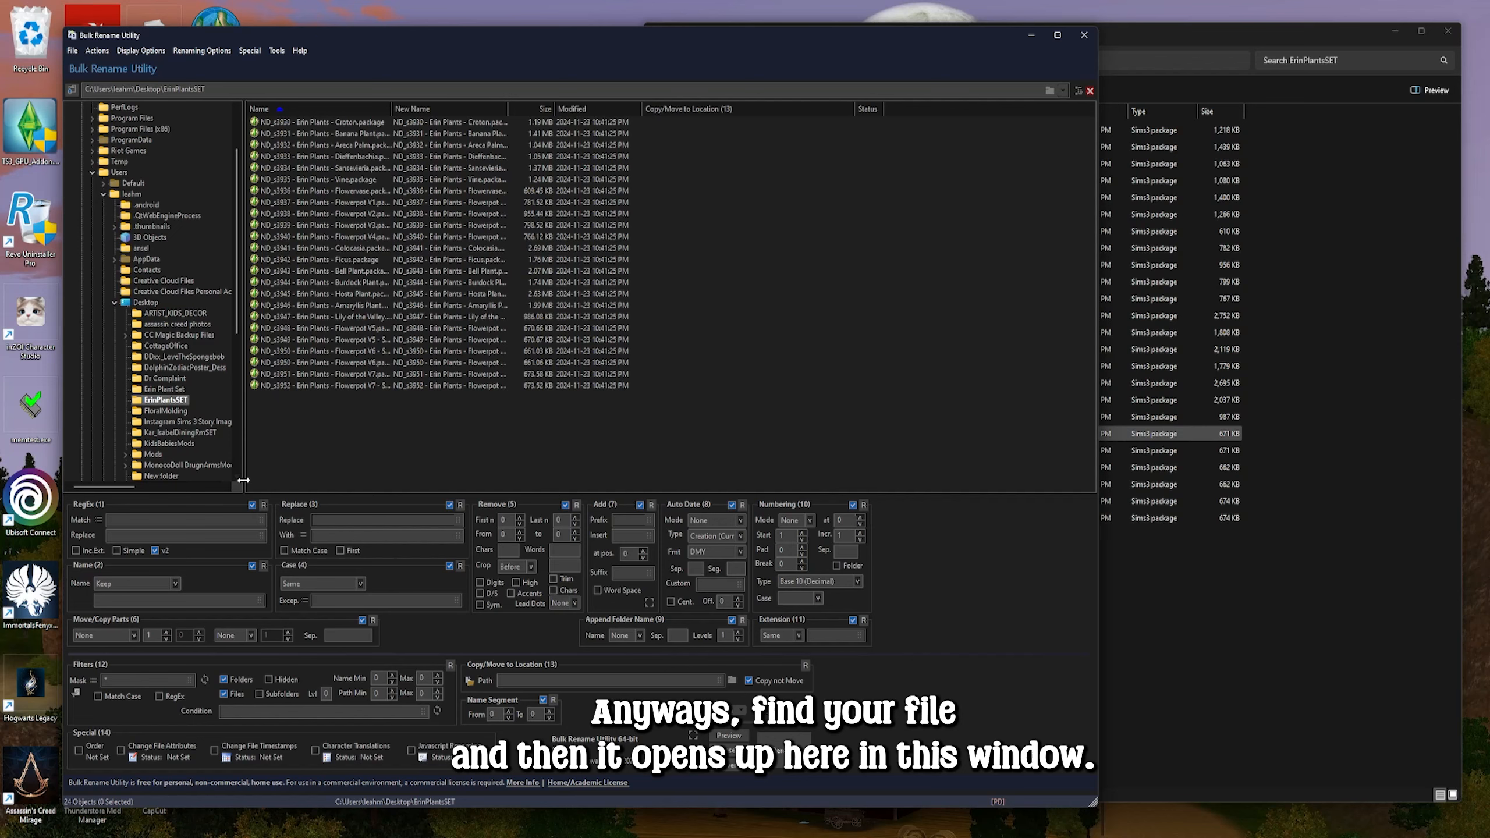
Narrow the directory tree and select all the Erin Plants package files in the renaming list
drag(243, 480, 132, 465)
drag(338, 438, 292, 124)
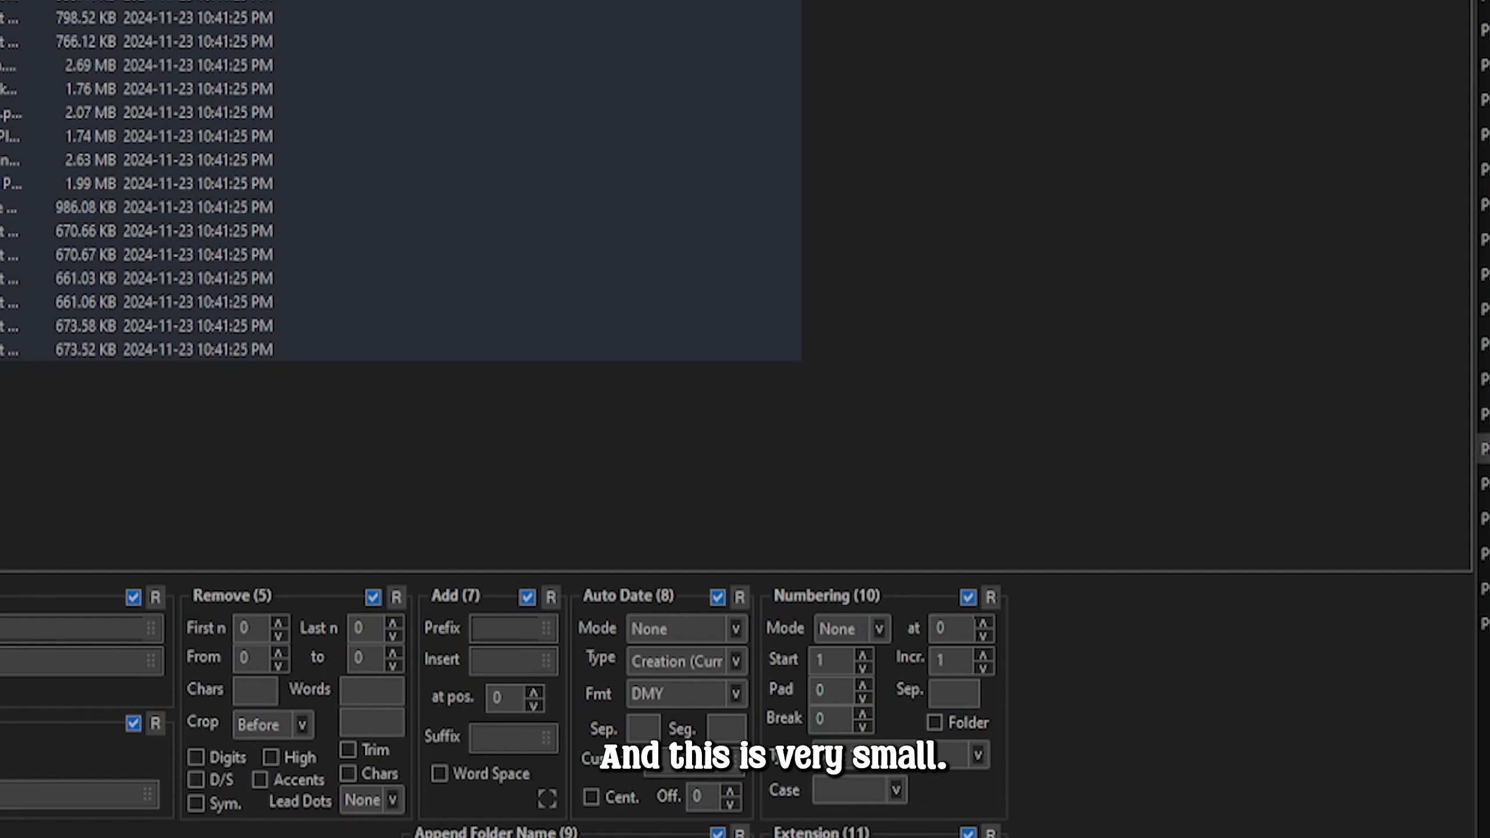
drag(1476, 837, 1489, 837)
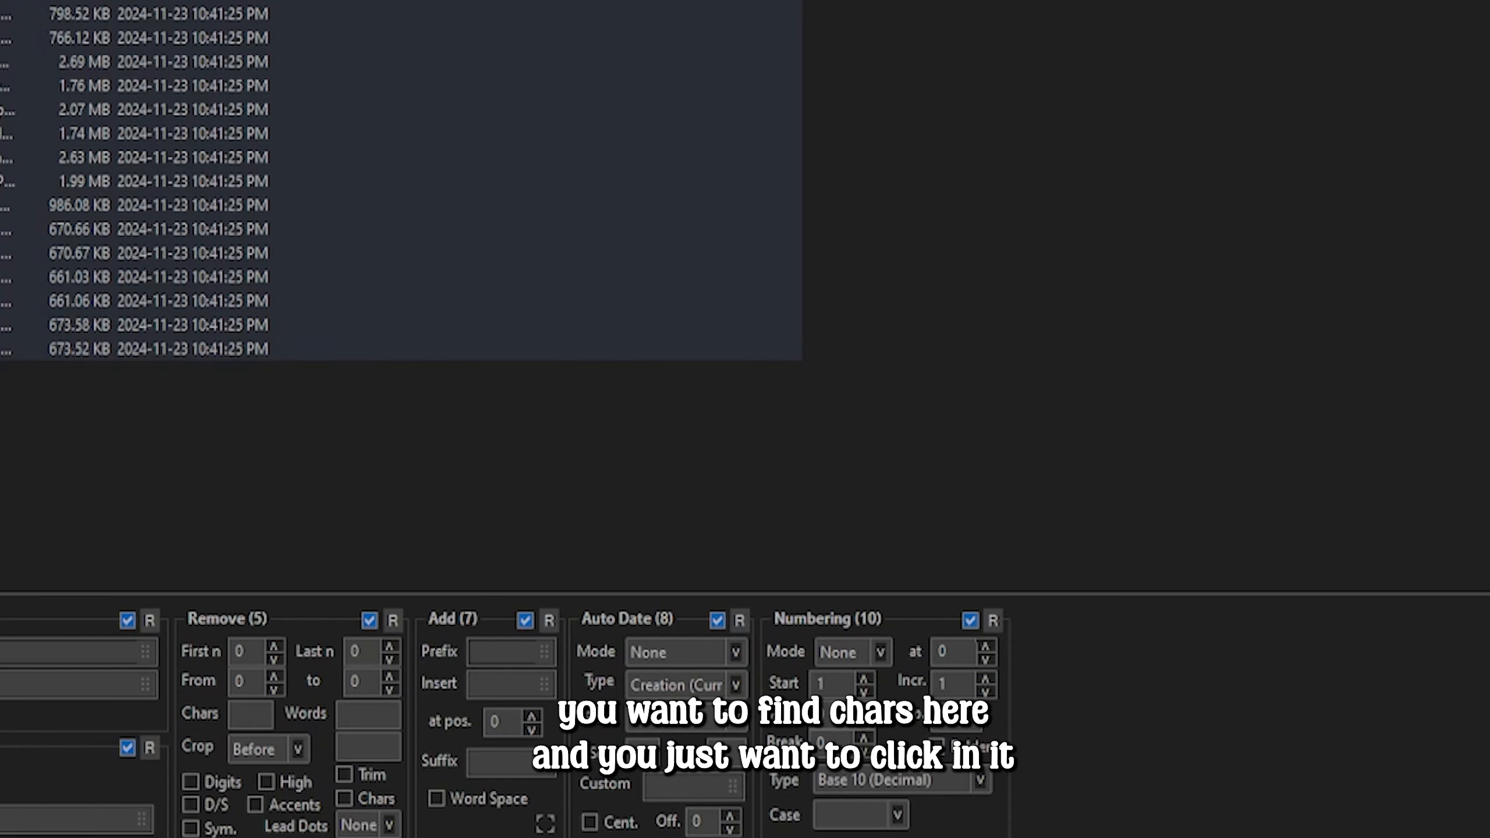
Turn on symbol removal for the selected Erin Plants package files, and run and confirm the bulk rename
click(250, 714)
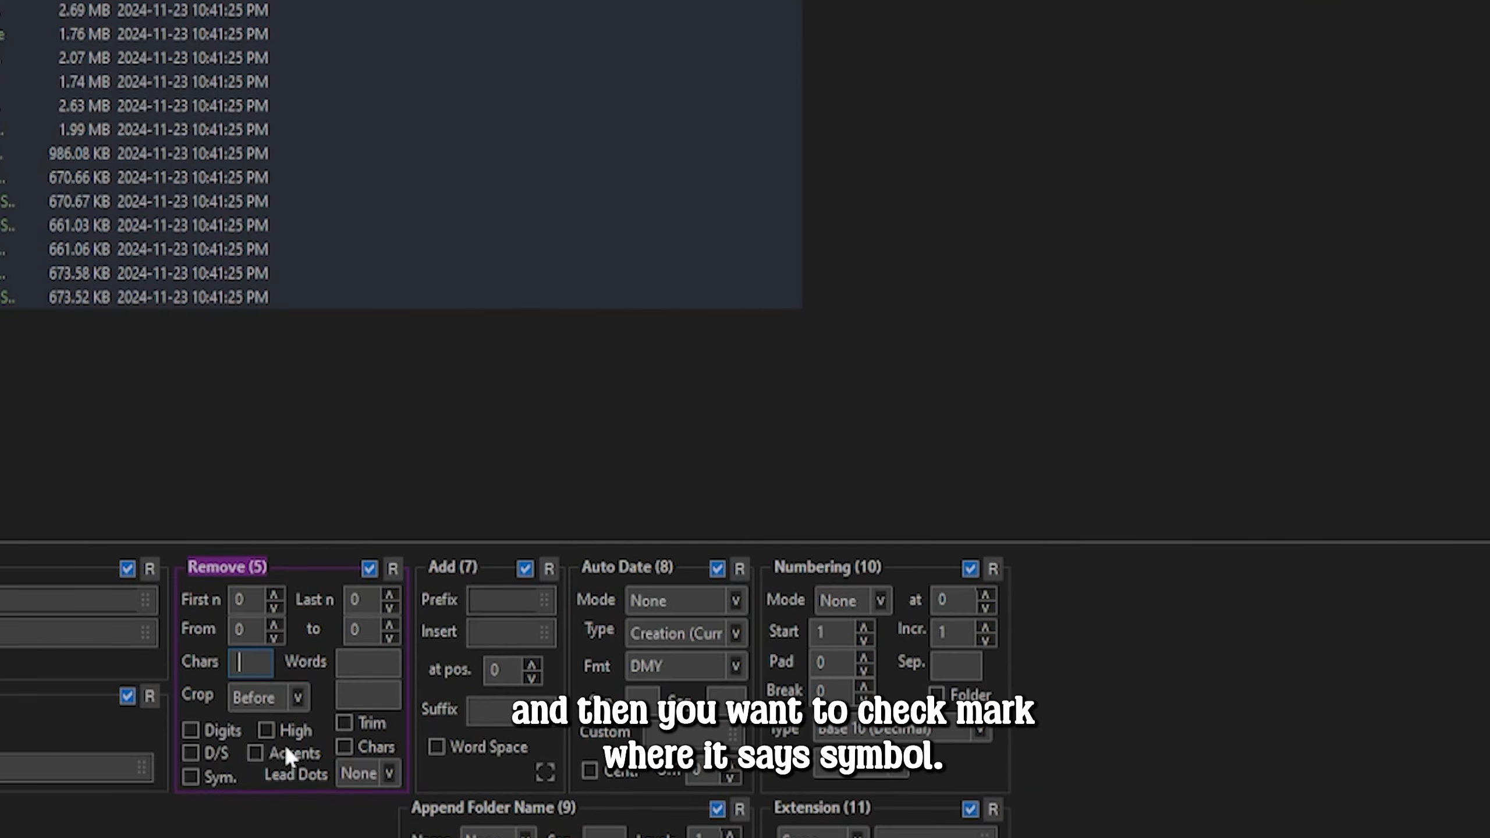
click(189, 776)
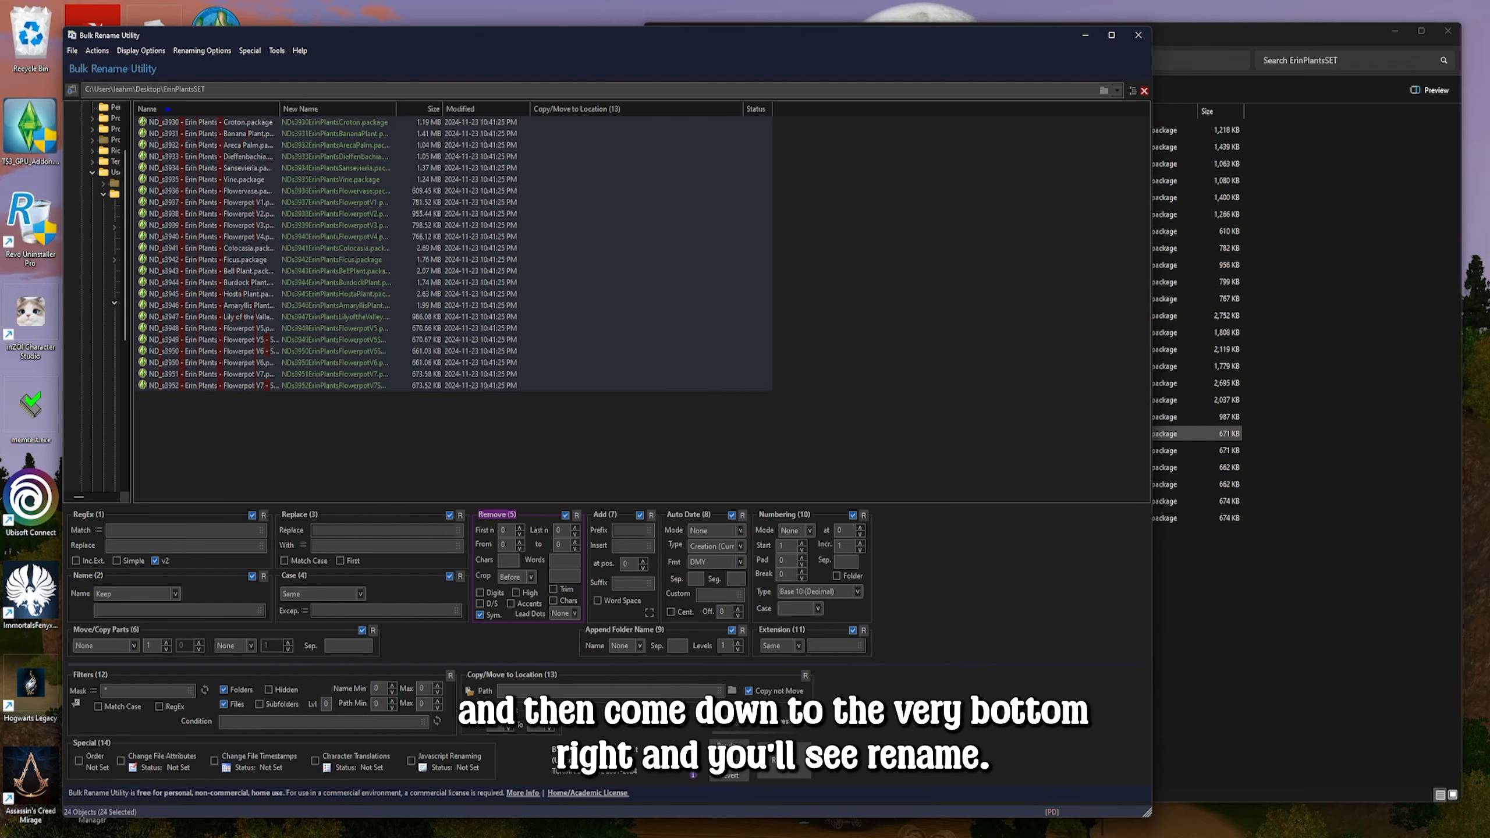
click(784, 761)
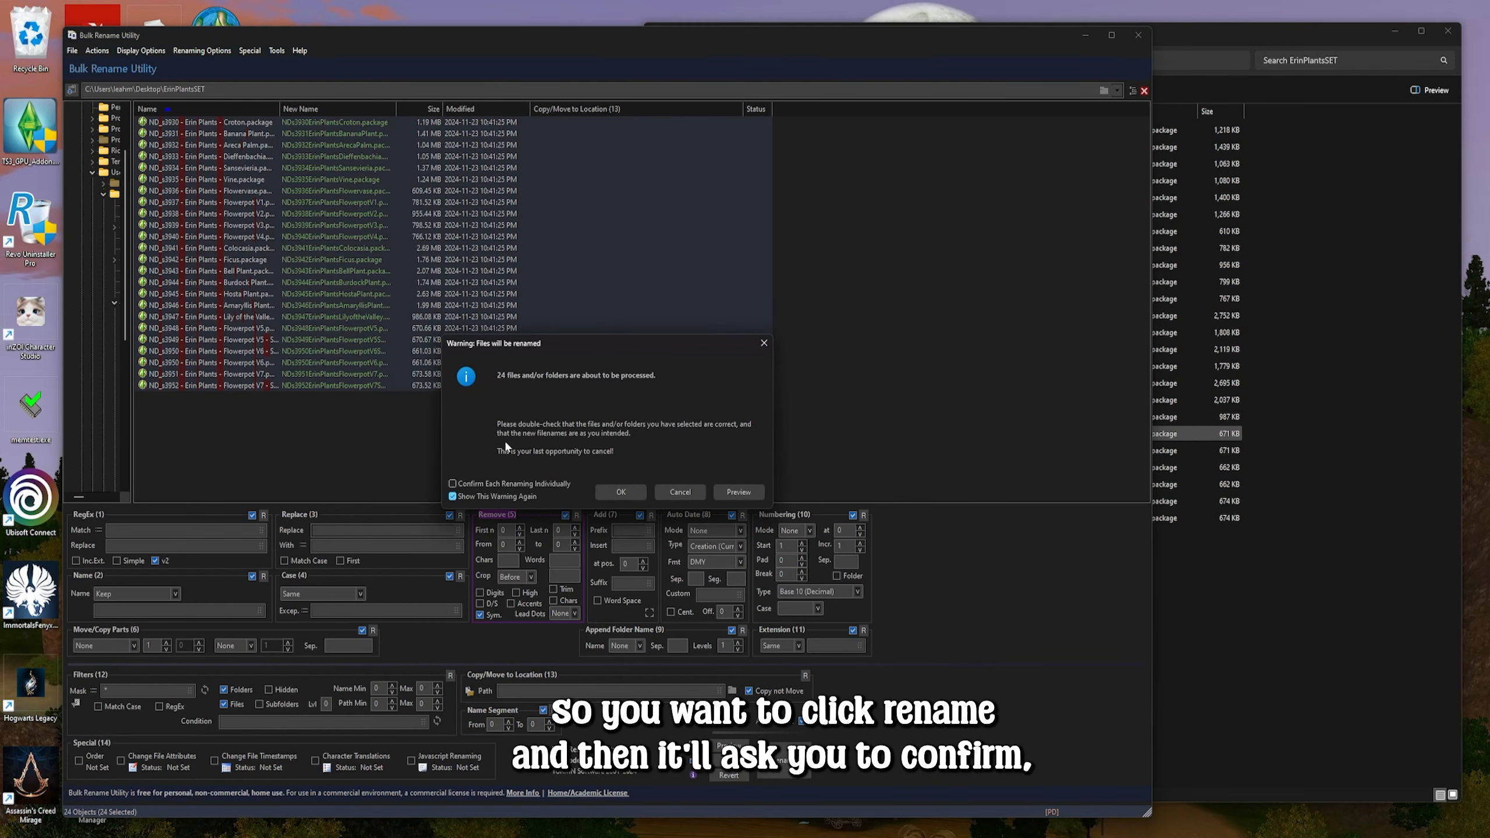
click(621, 491)
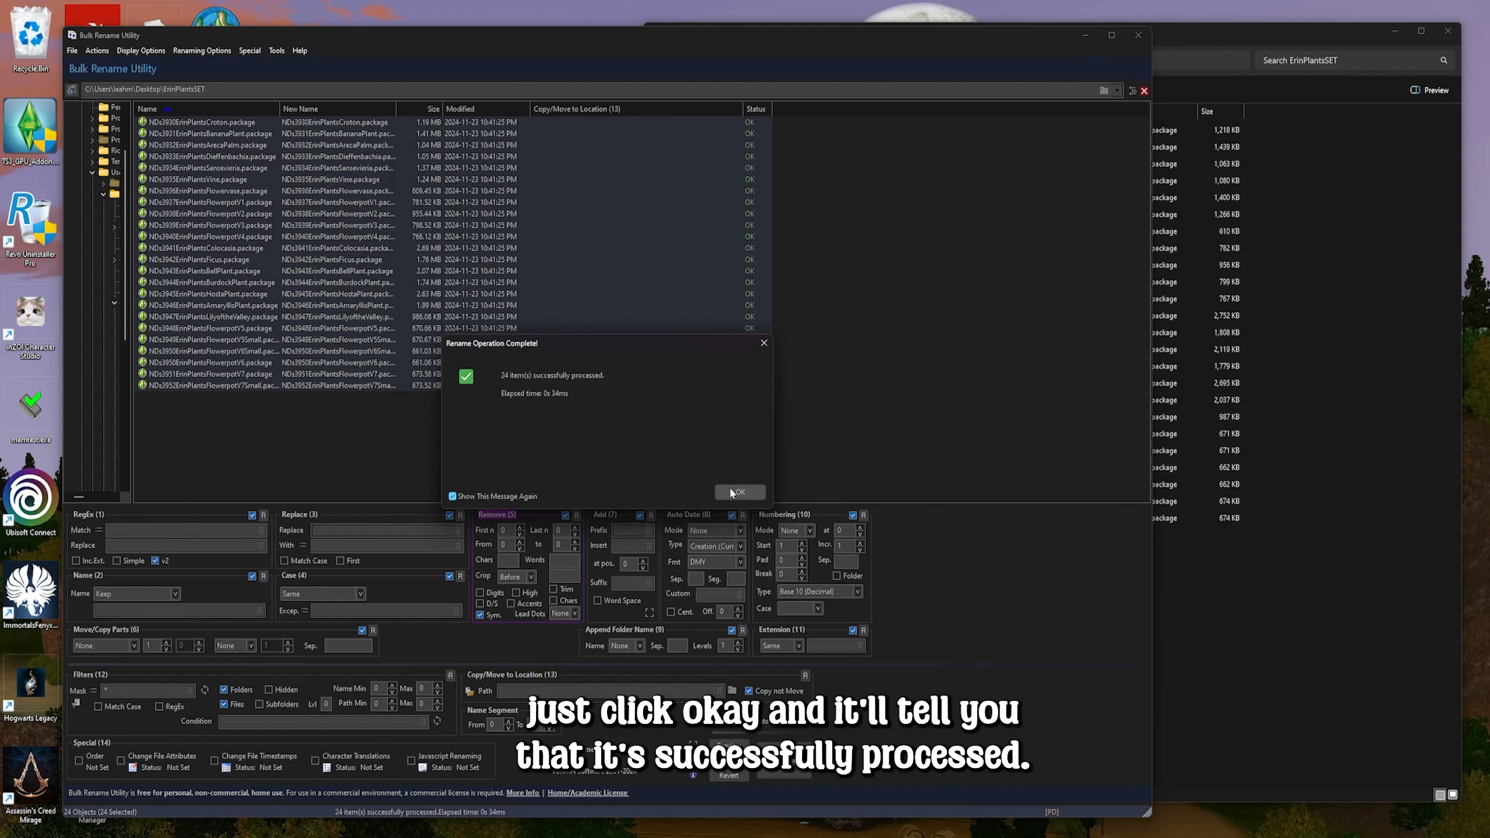
click(739, 491)
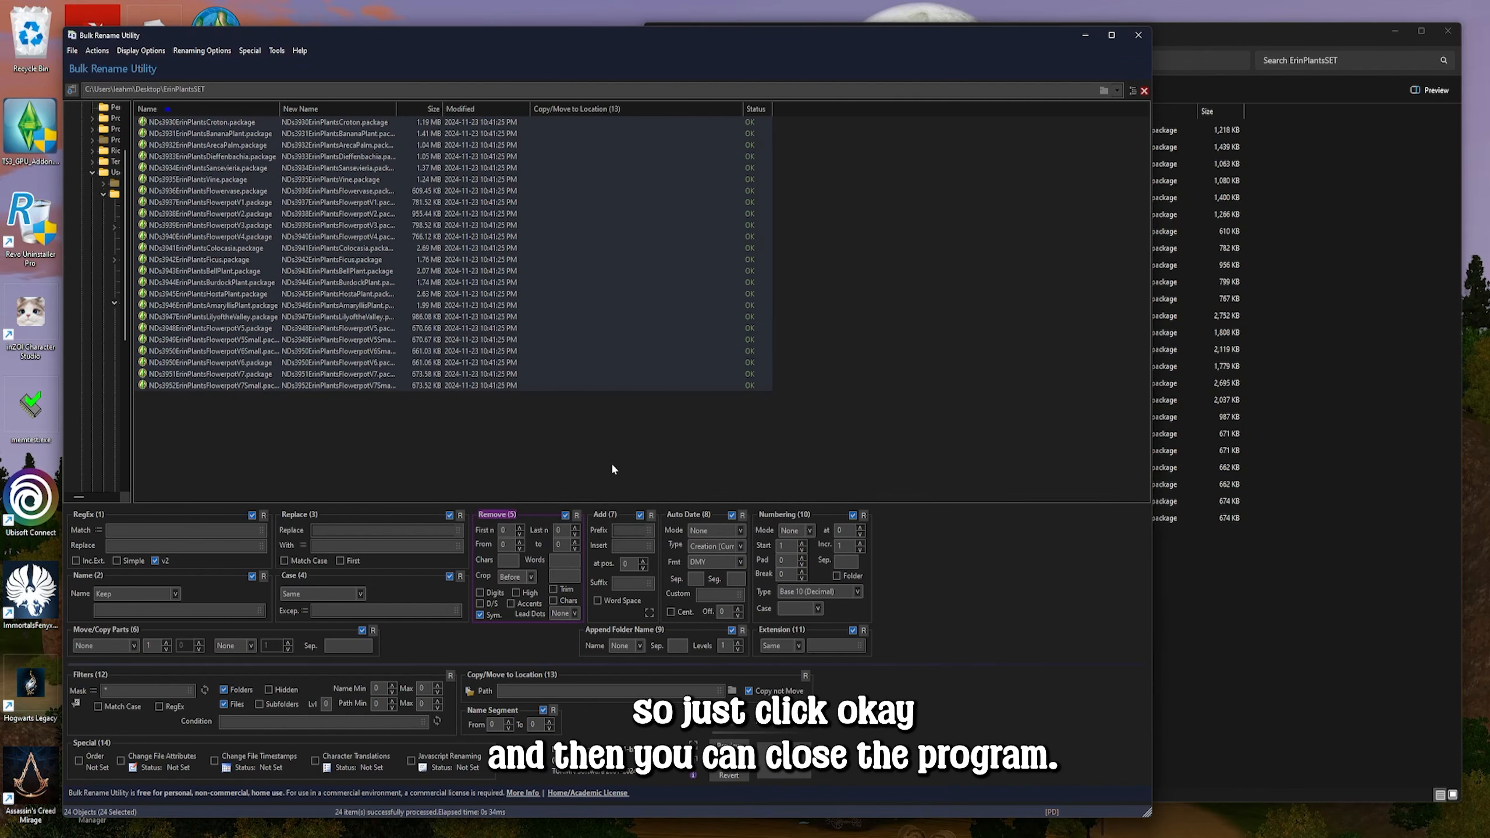
Close Bulk Rename Utility and check the renamed package files in the ErinPlantsSET folder
click(1138, 36)
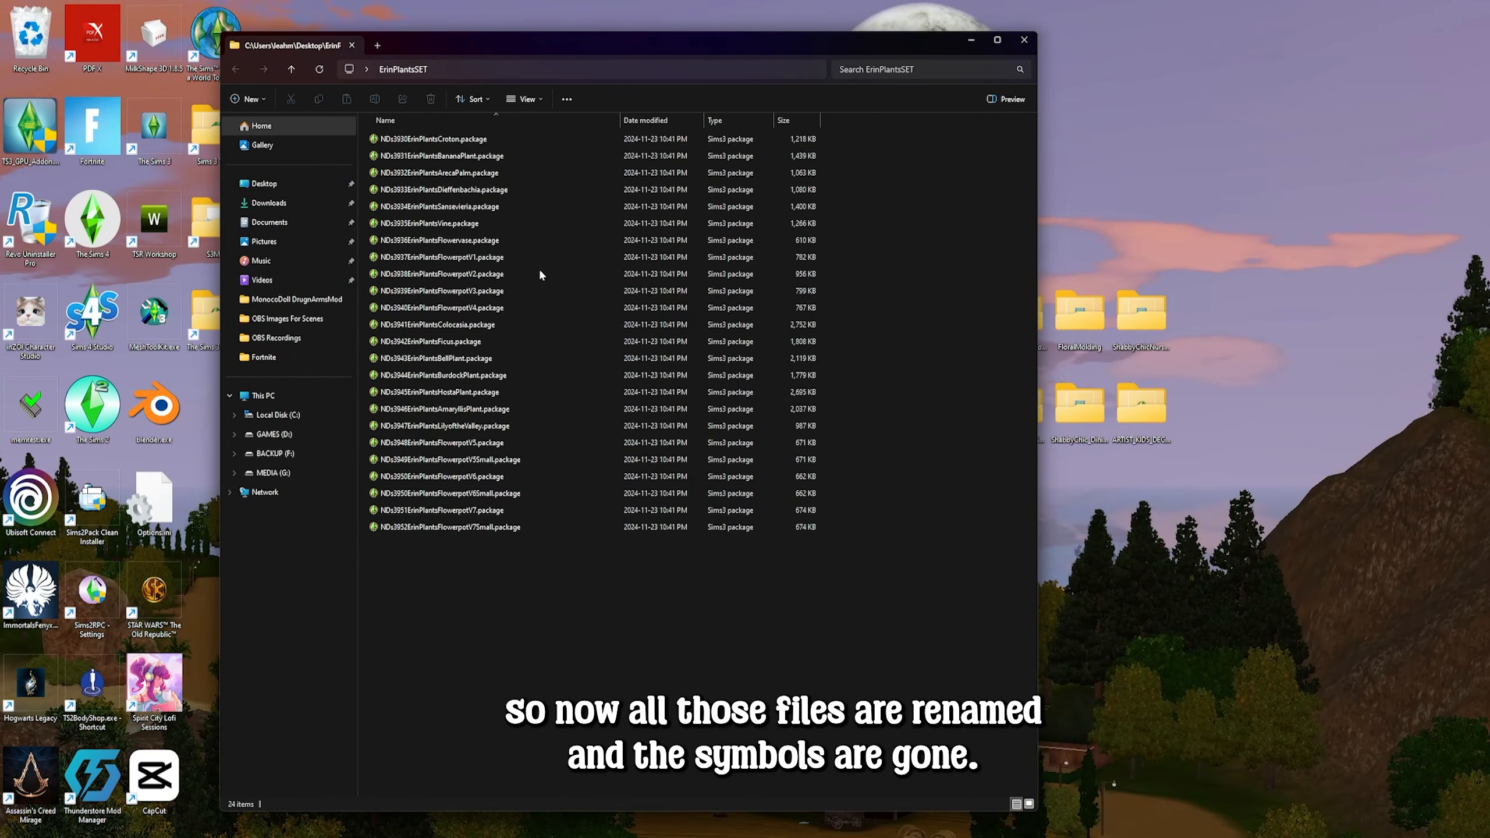
drag(527, 572, 504, 134)
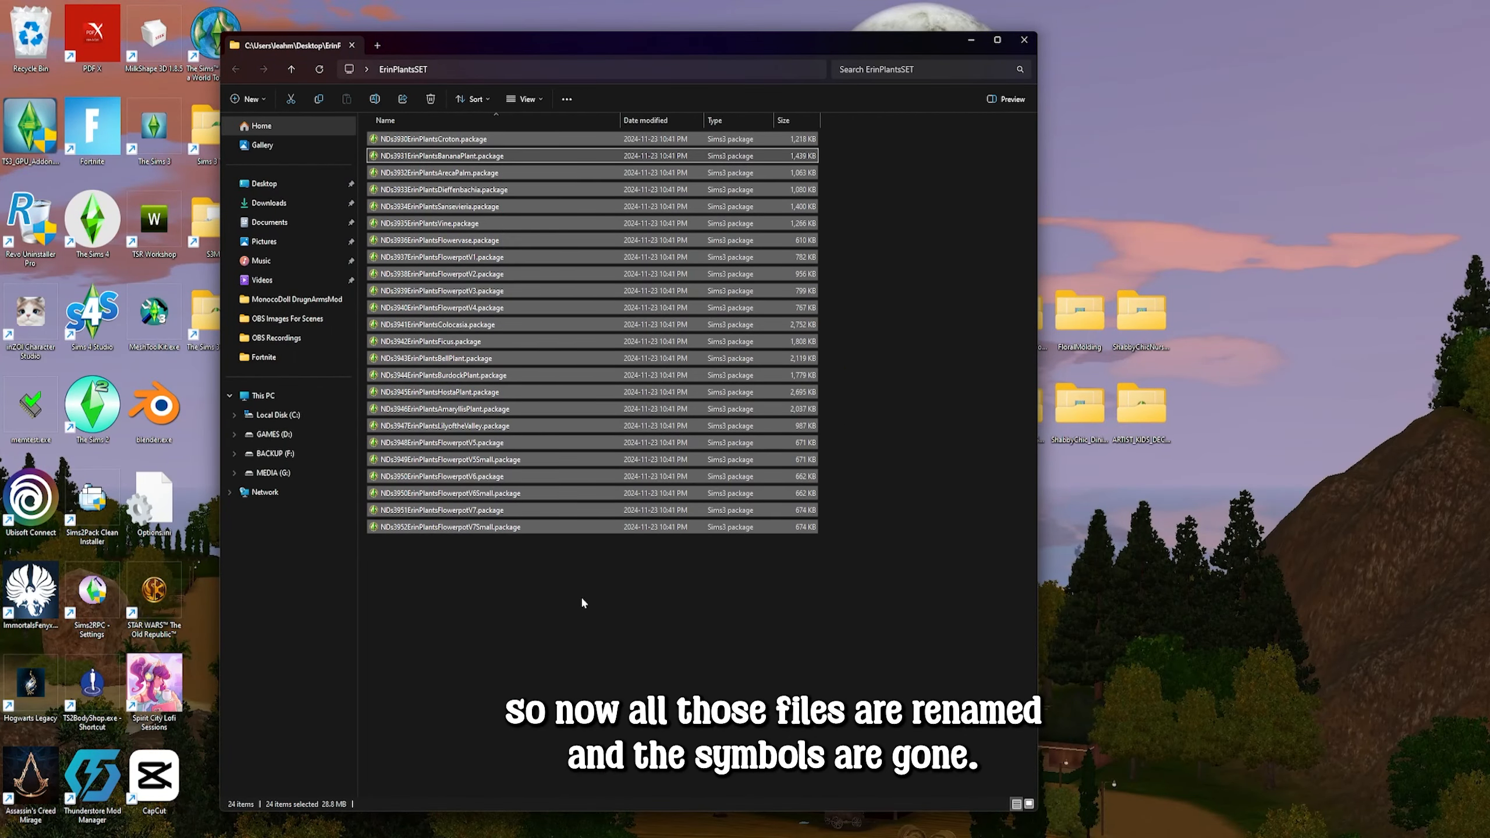
click(575, 600)
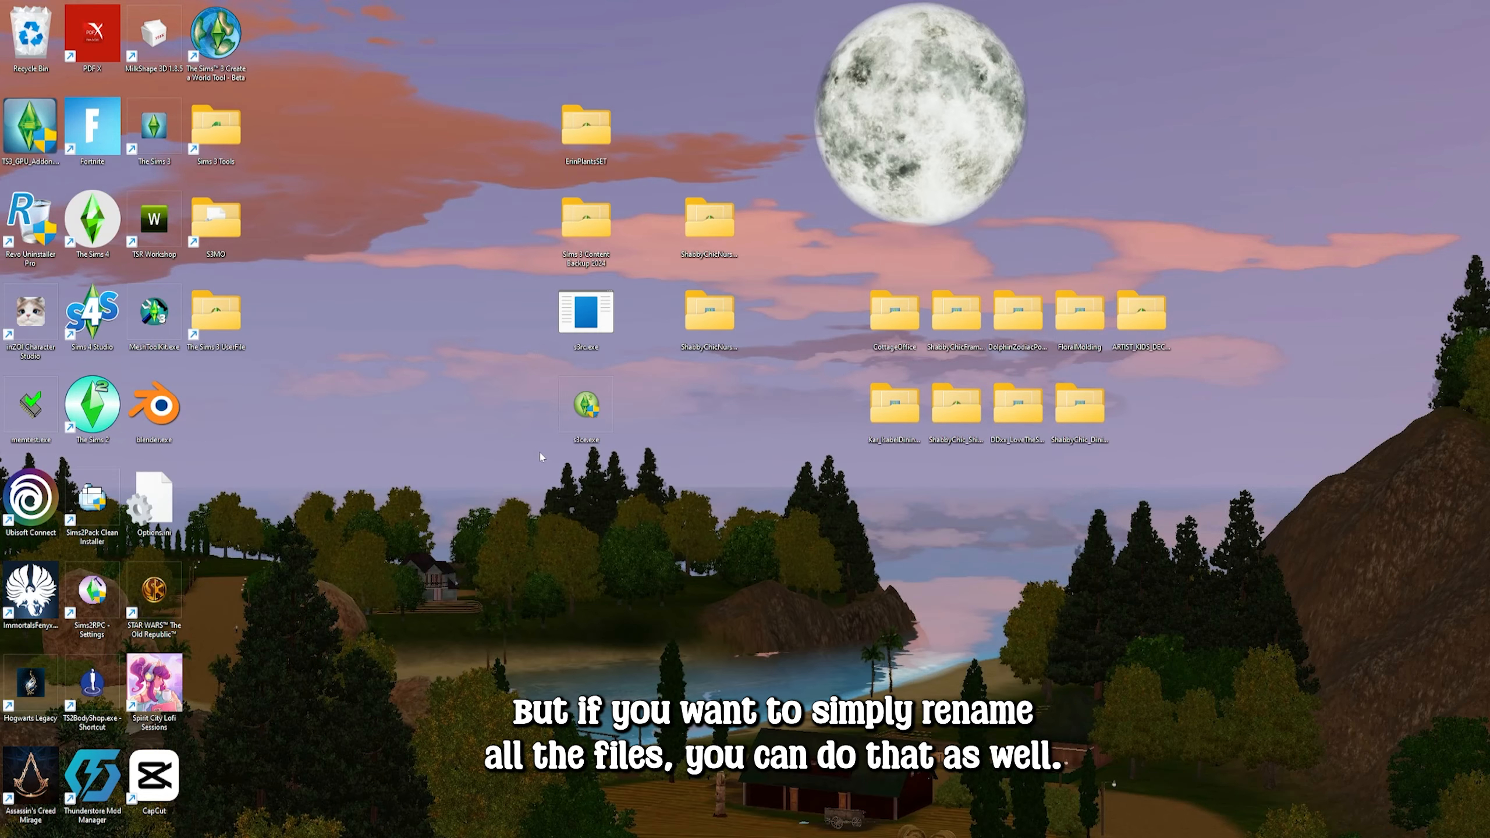
Open the ShabbyChicNursery folder on the desktop and select RicciNmbrRomanticShabbyPetsBed-0412.package
double_click(709, 310)
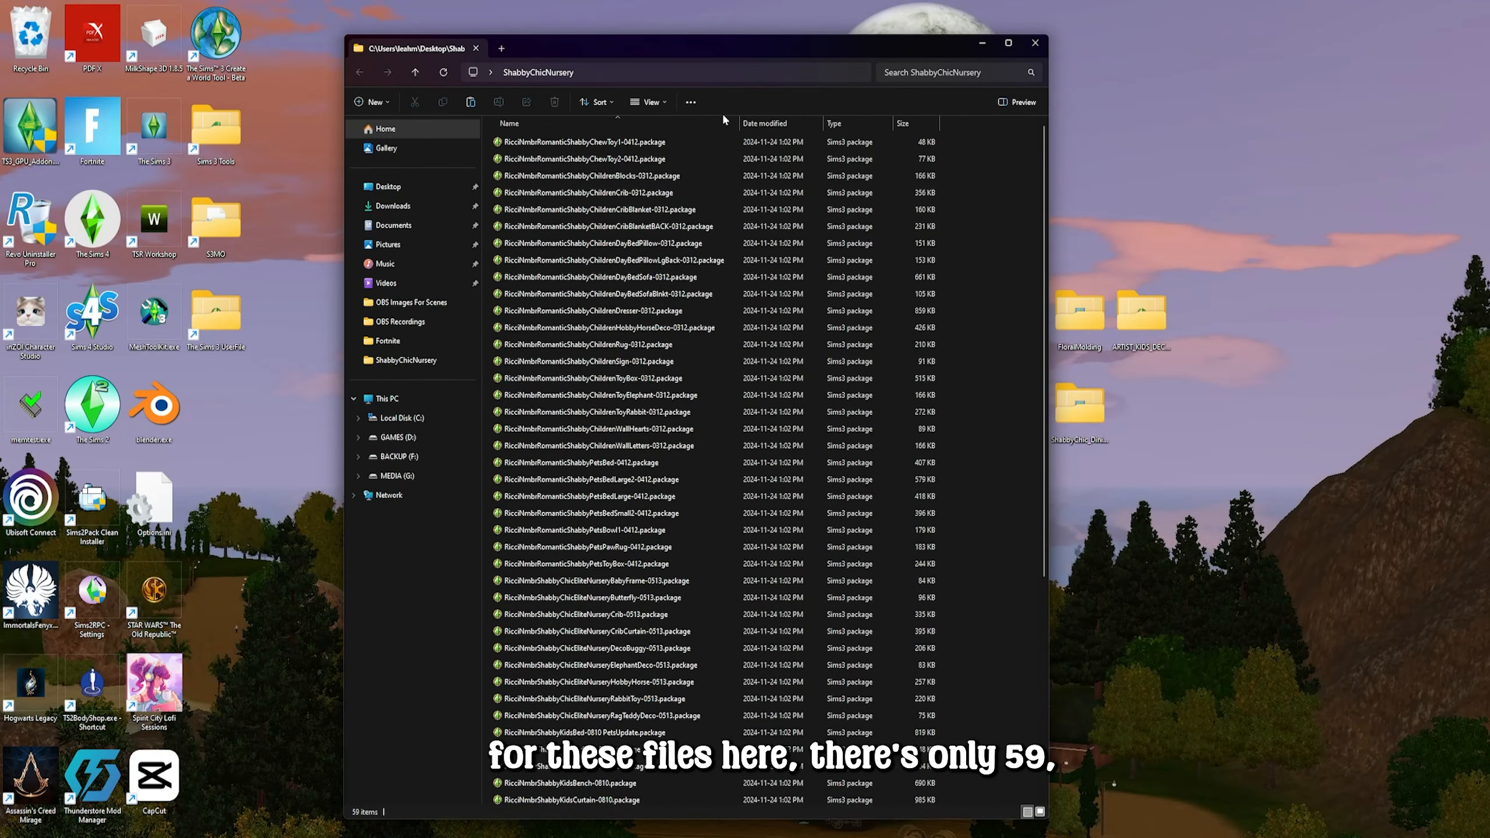
scroll(729, 327, down, 4)
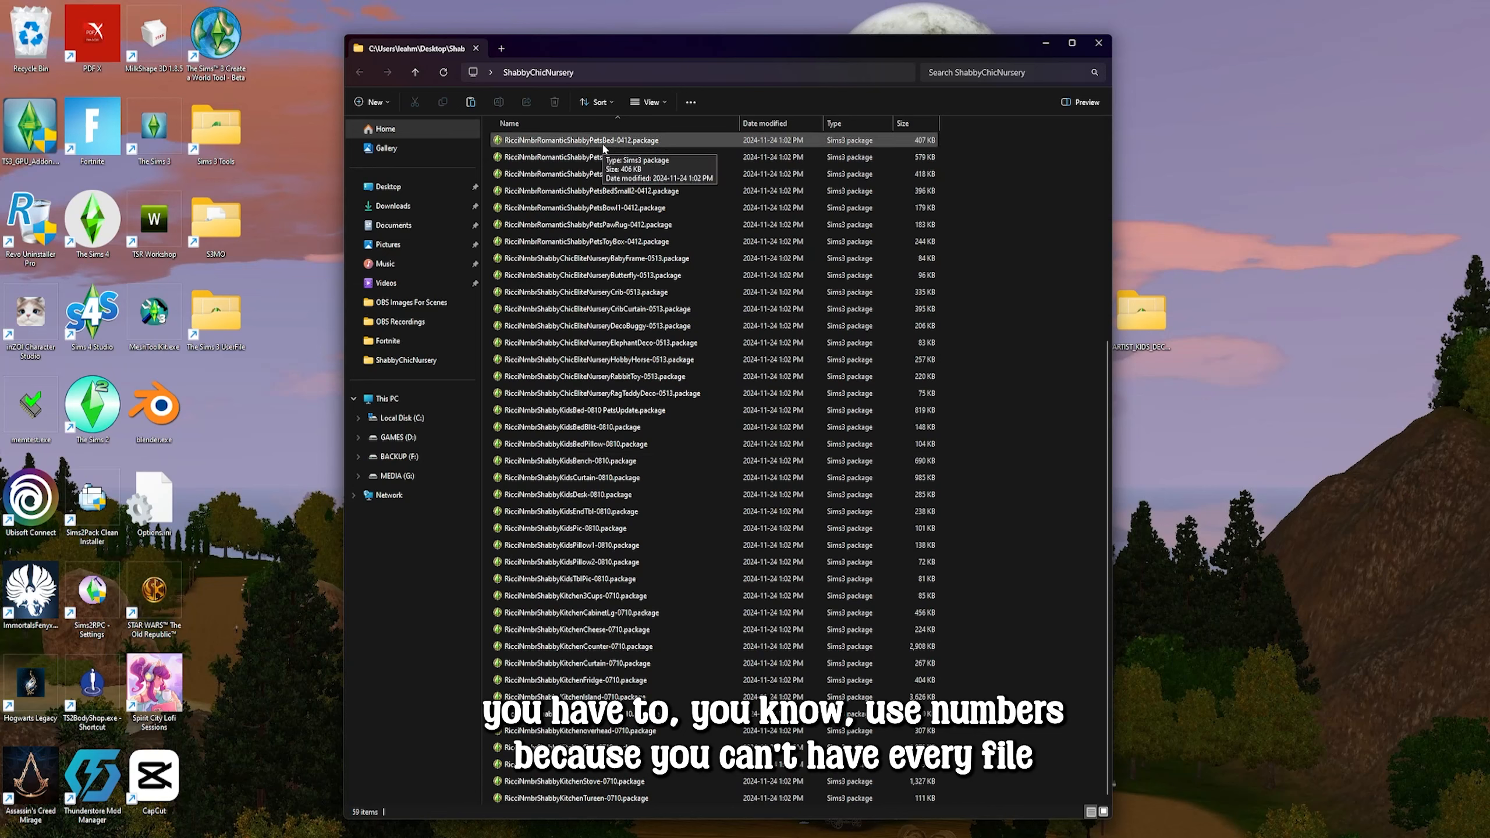
click(534, 177)
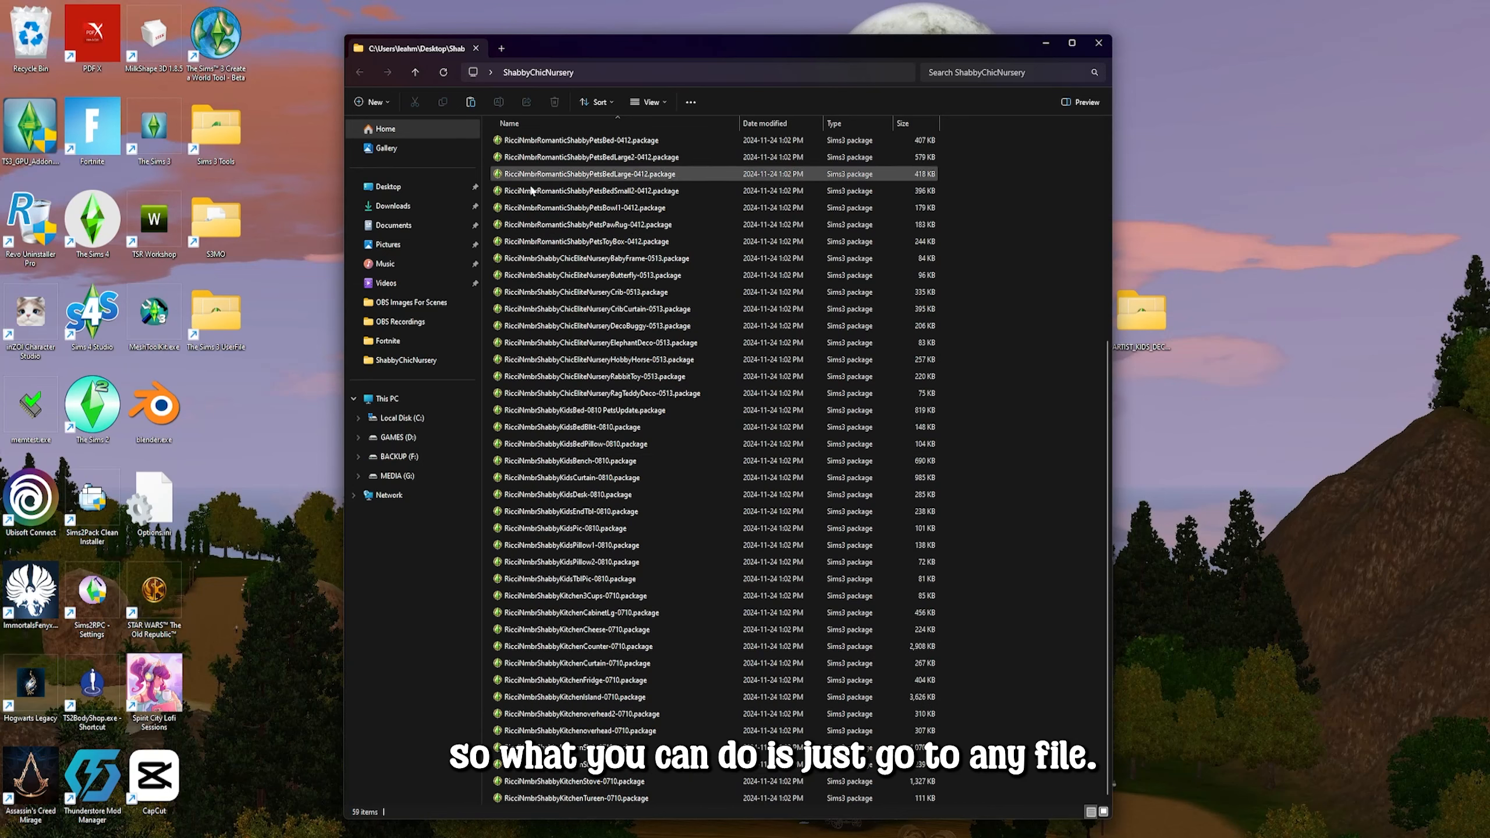
click(571, 226)
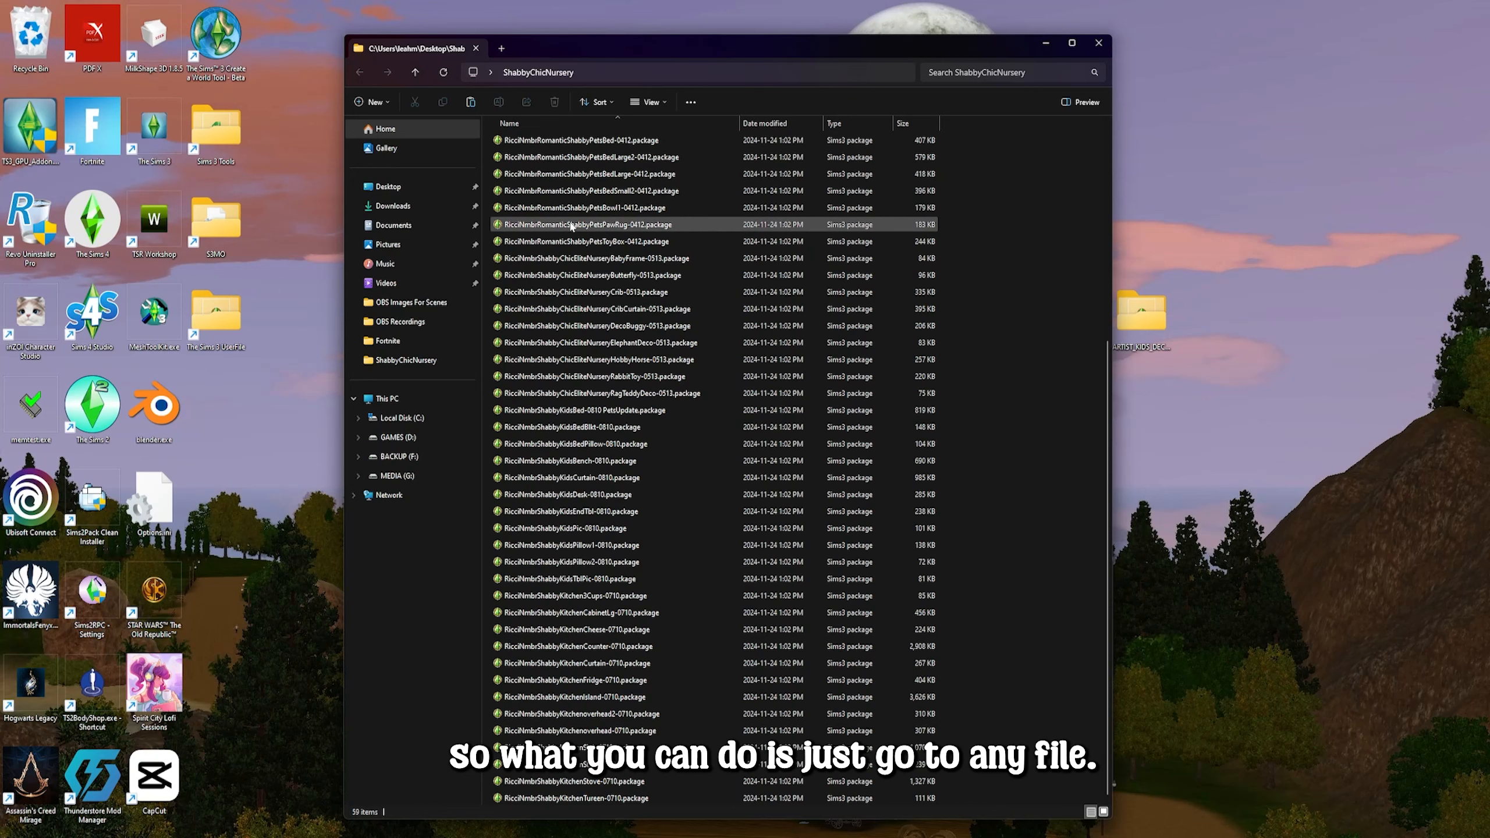
click(579, 143)
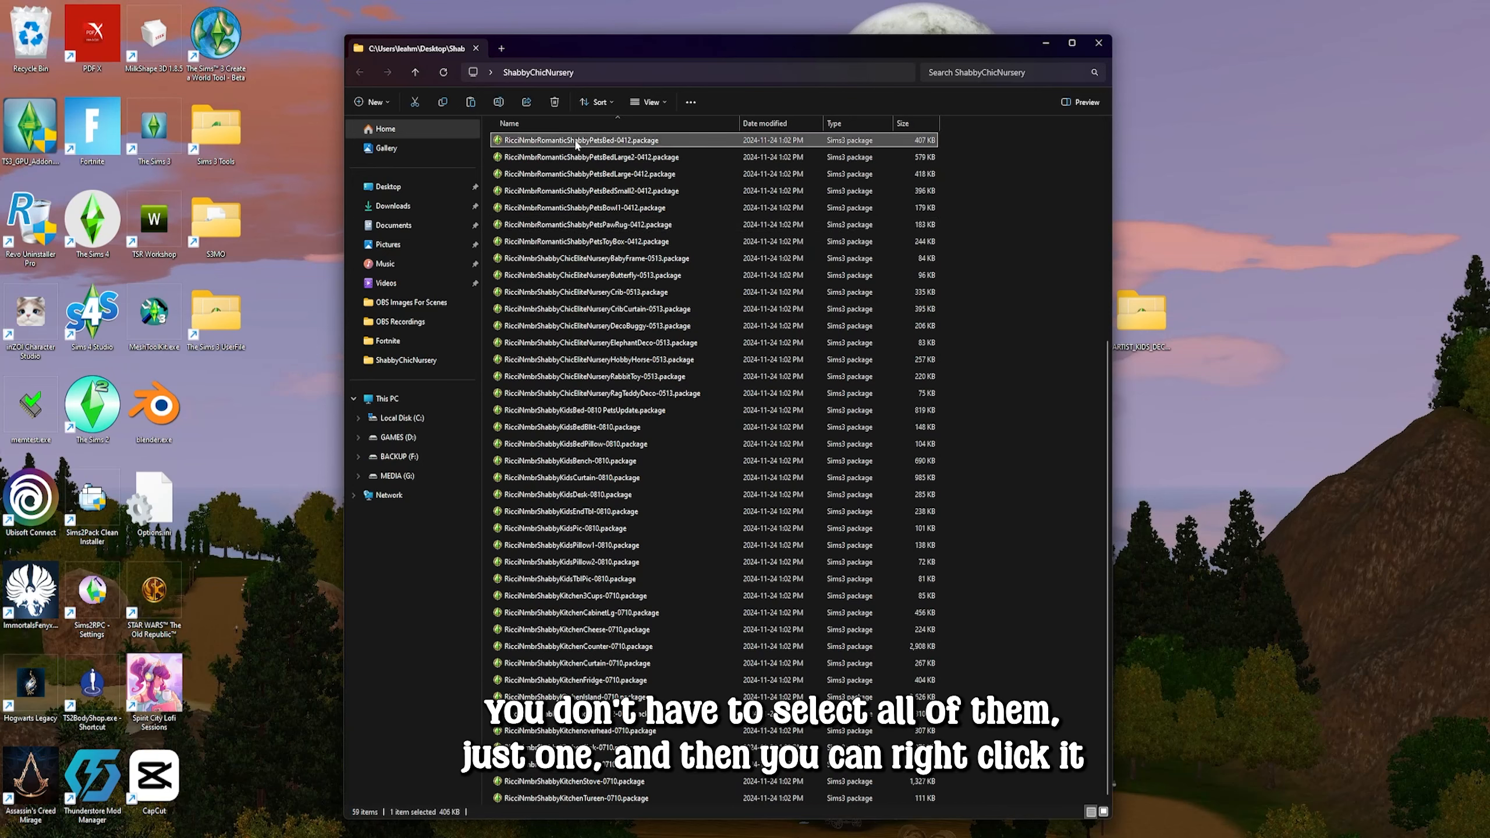
Open Bulk Rename Utility on the ShabbyChicNursery folder from the selected package file, and reposition its window higher on the screen
right_click(535, 144)
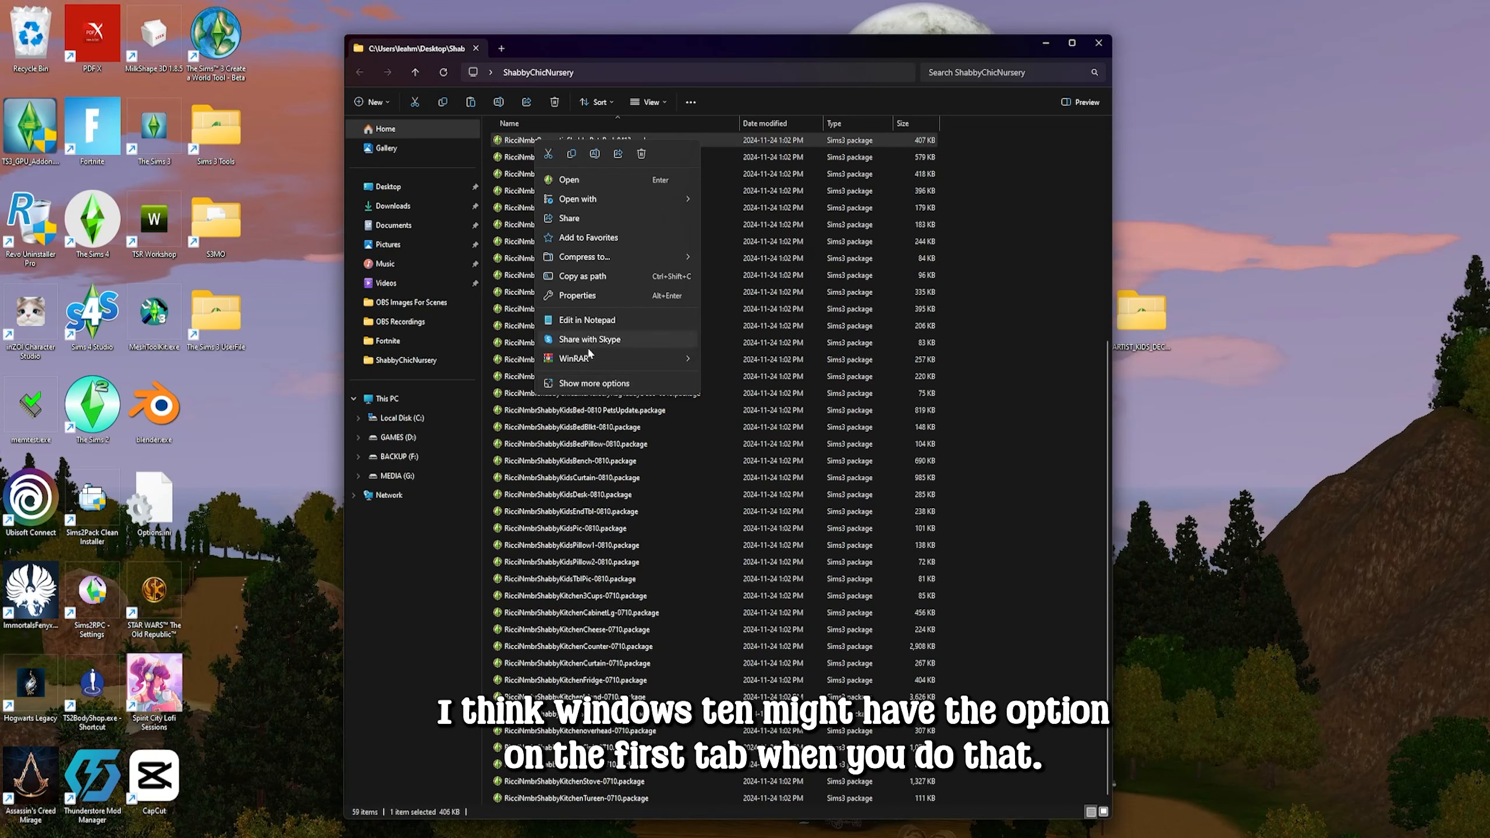
click(585, 391)
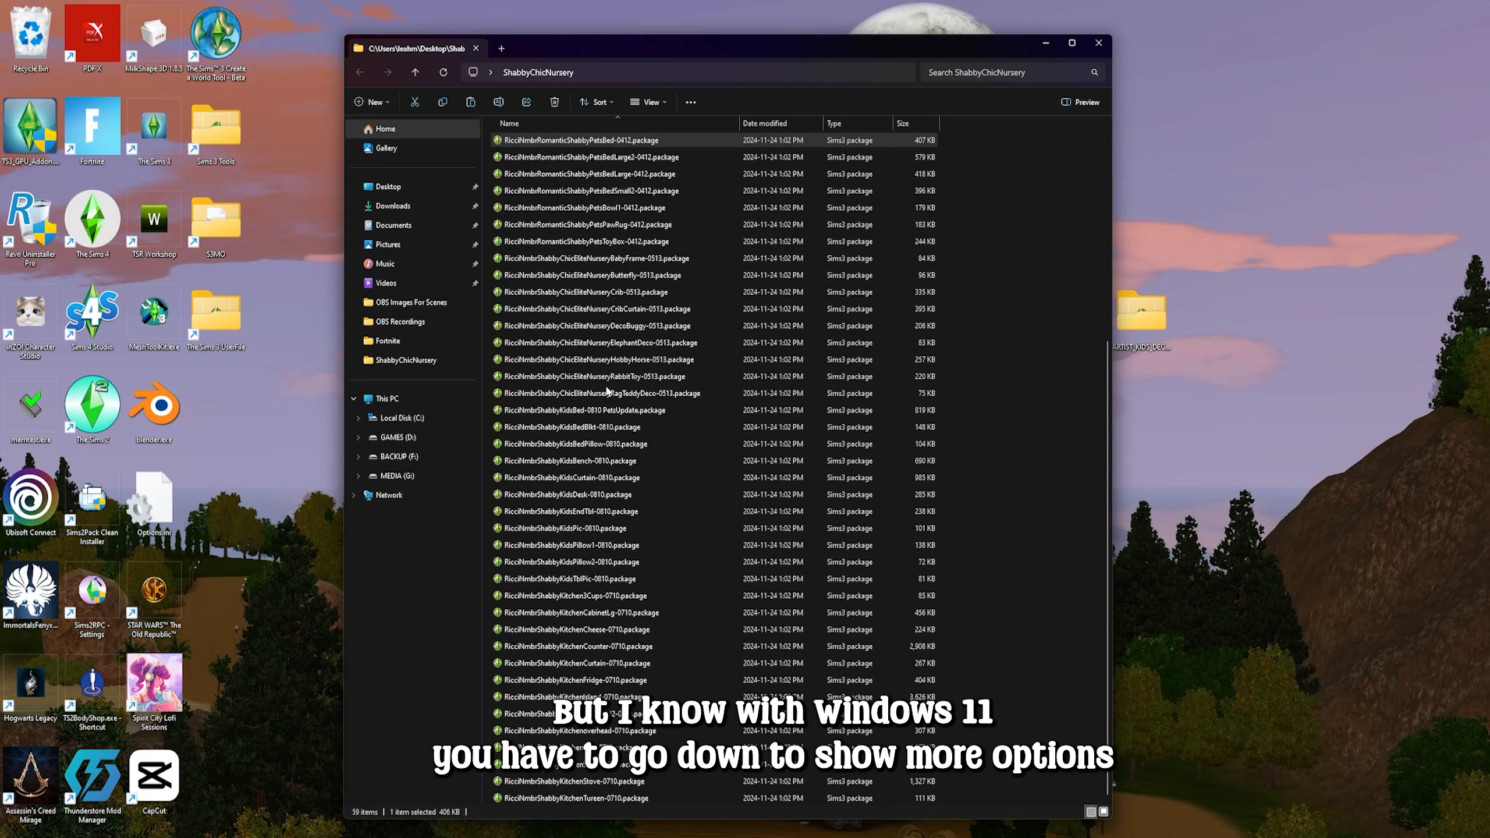
mouse_move(604, 178)
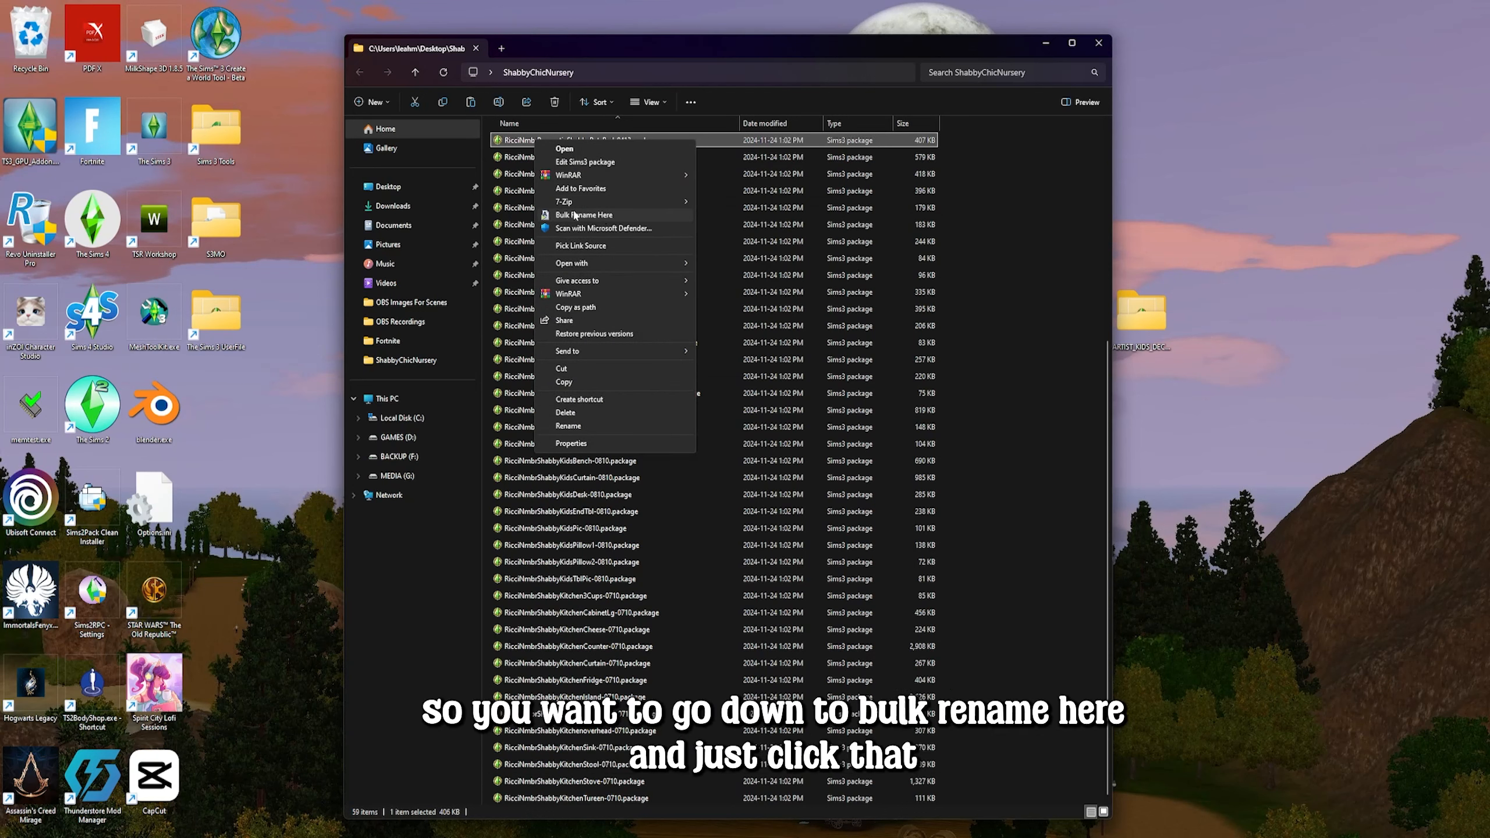
click(583, 215)
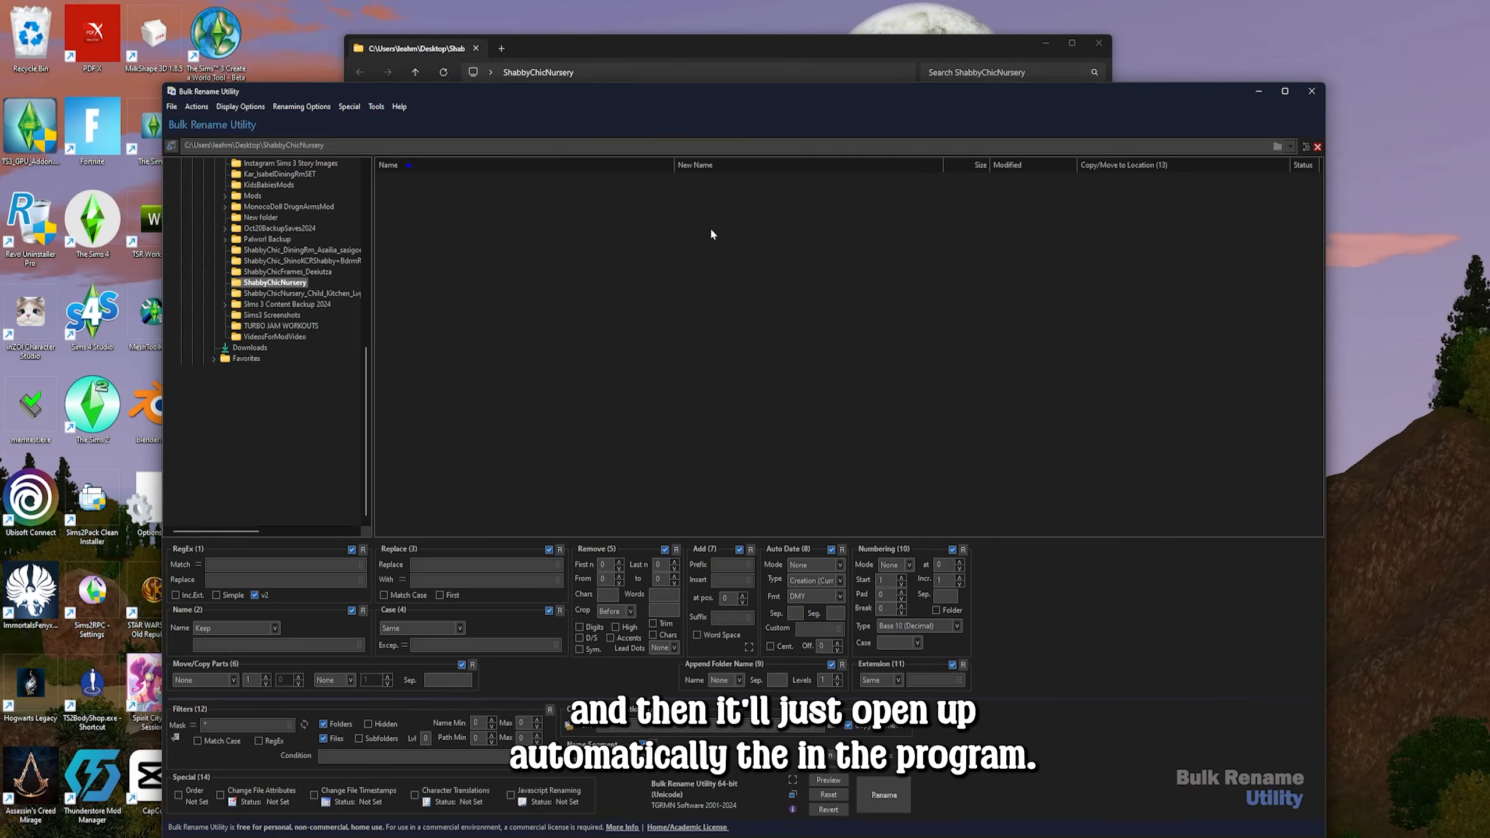
drag(615, 96, 571, 38)
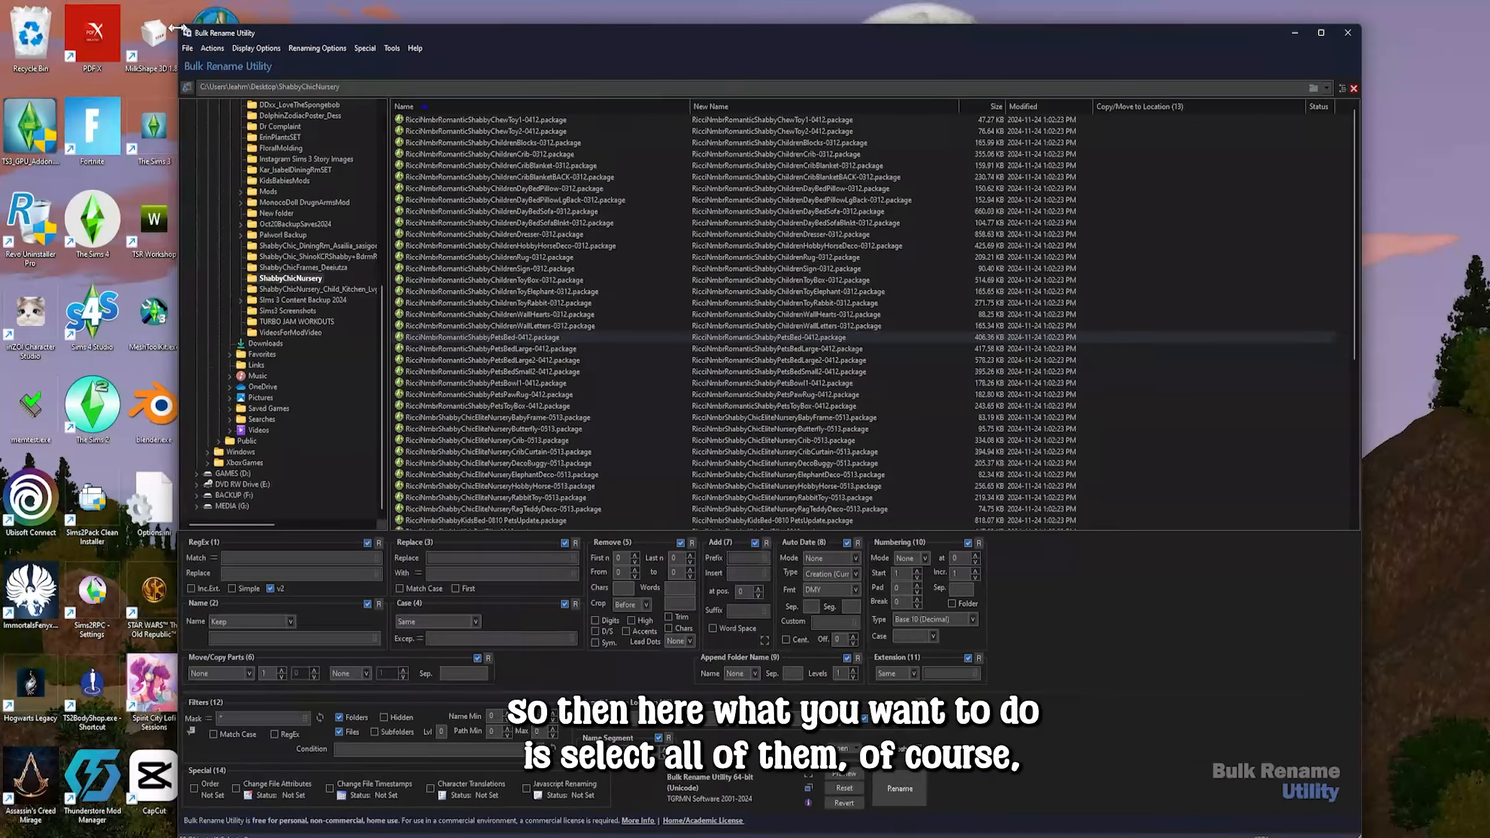
Select all the ShabbyChicNursery package files in the renaming list and narrow the directory tree
scroll(617, 324, down, 7)
scroll(682, 394, down, 1)
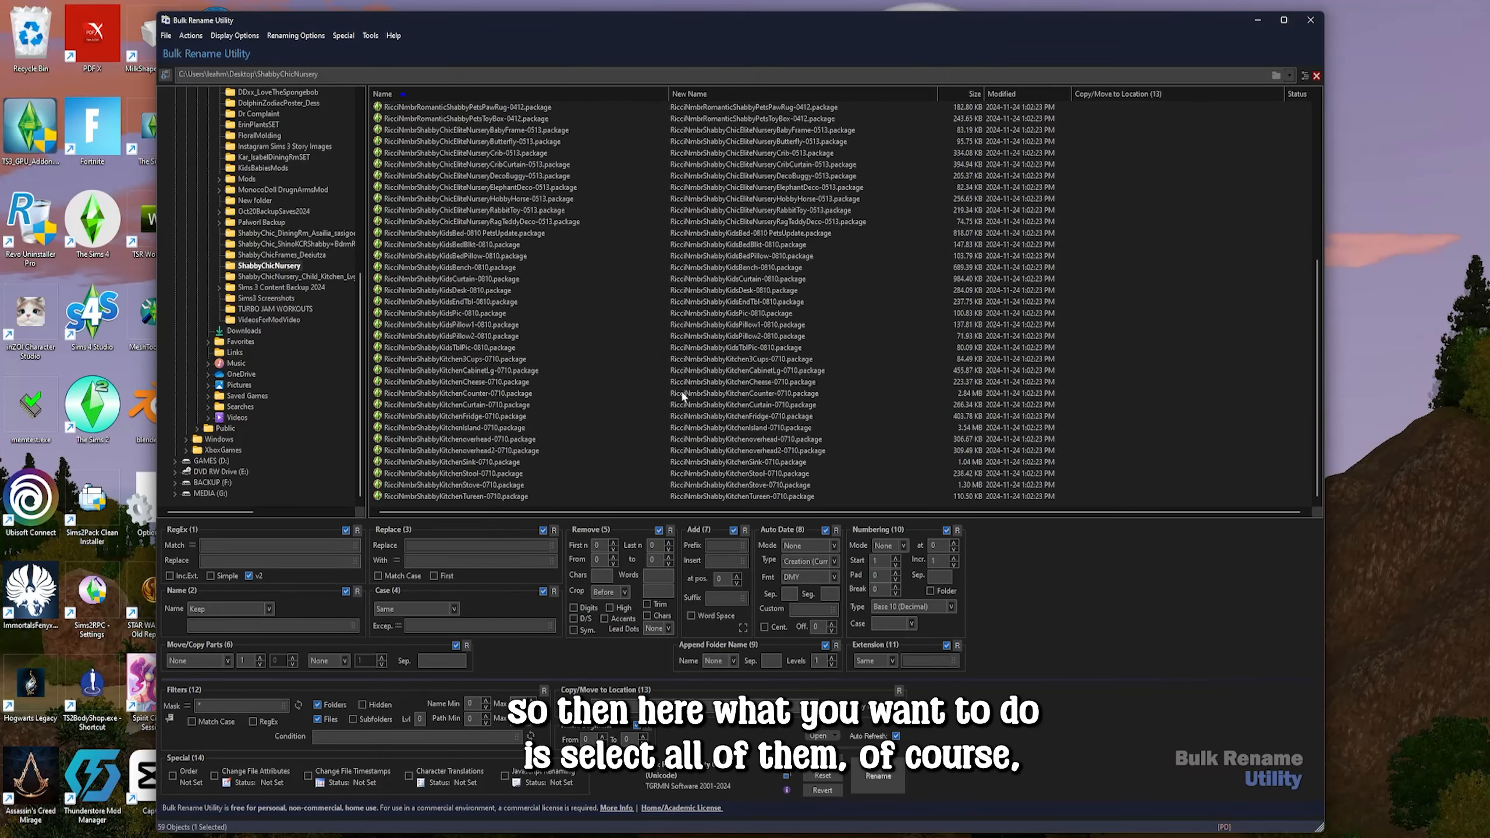
click(510, 494)
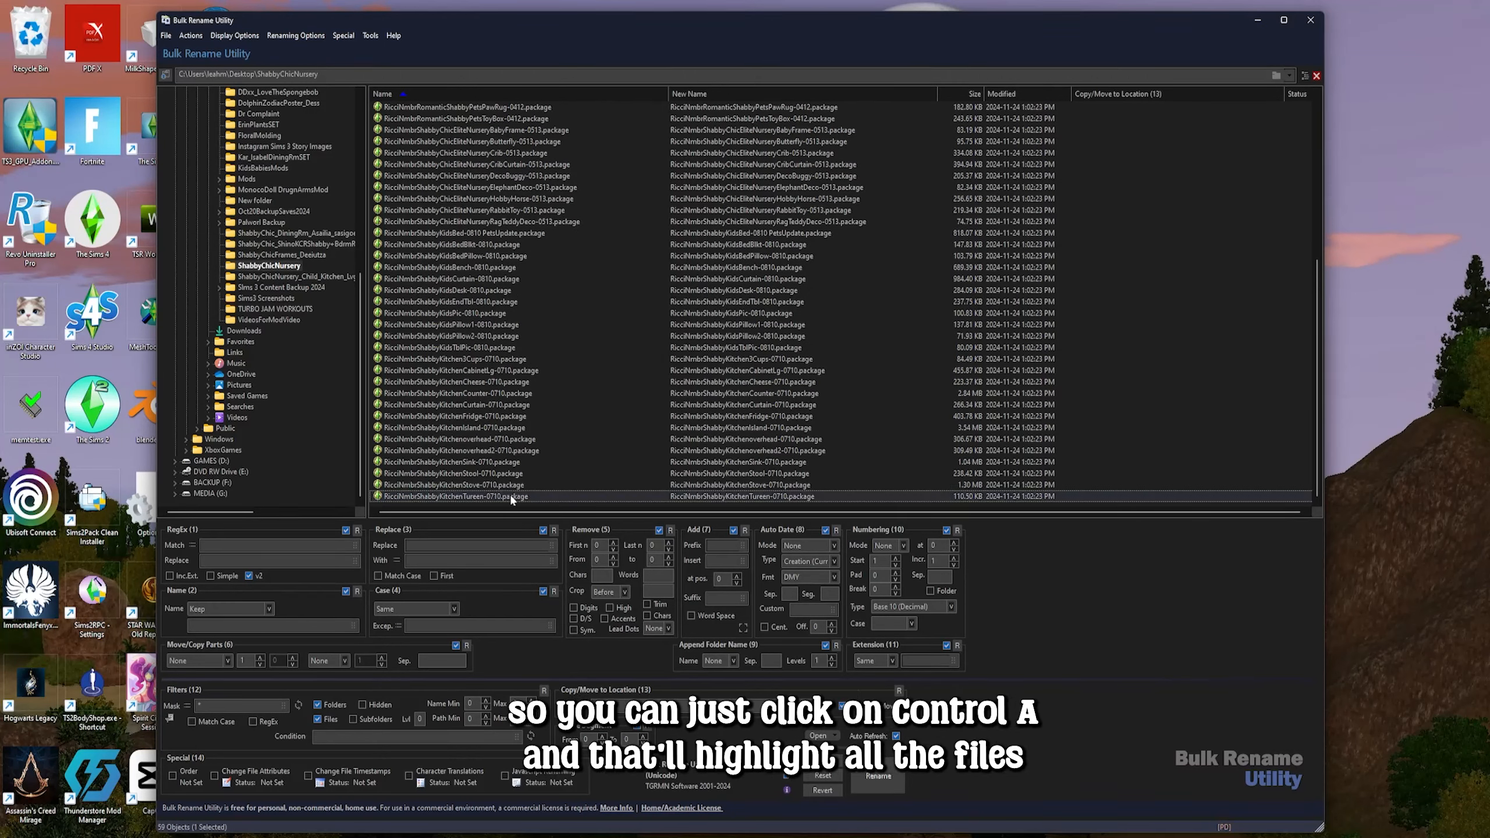
key(ctrl+a)
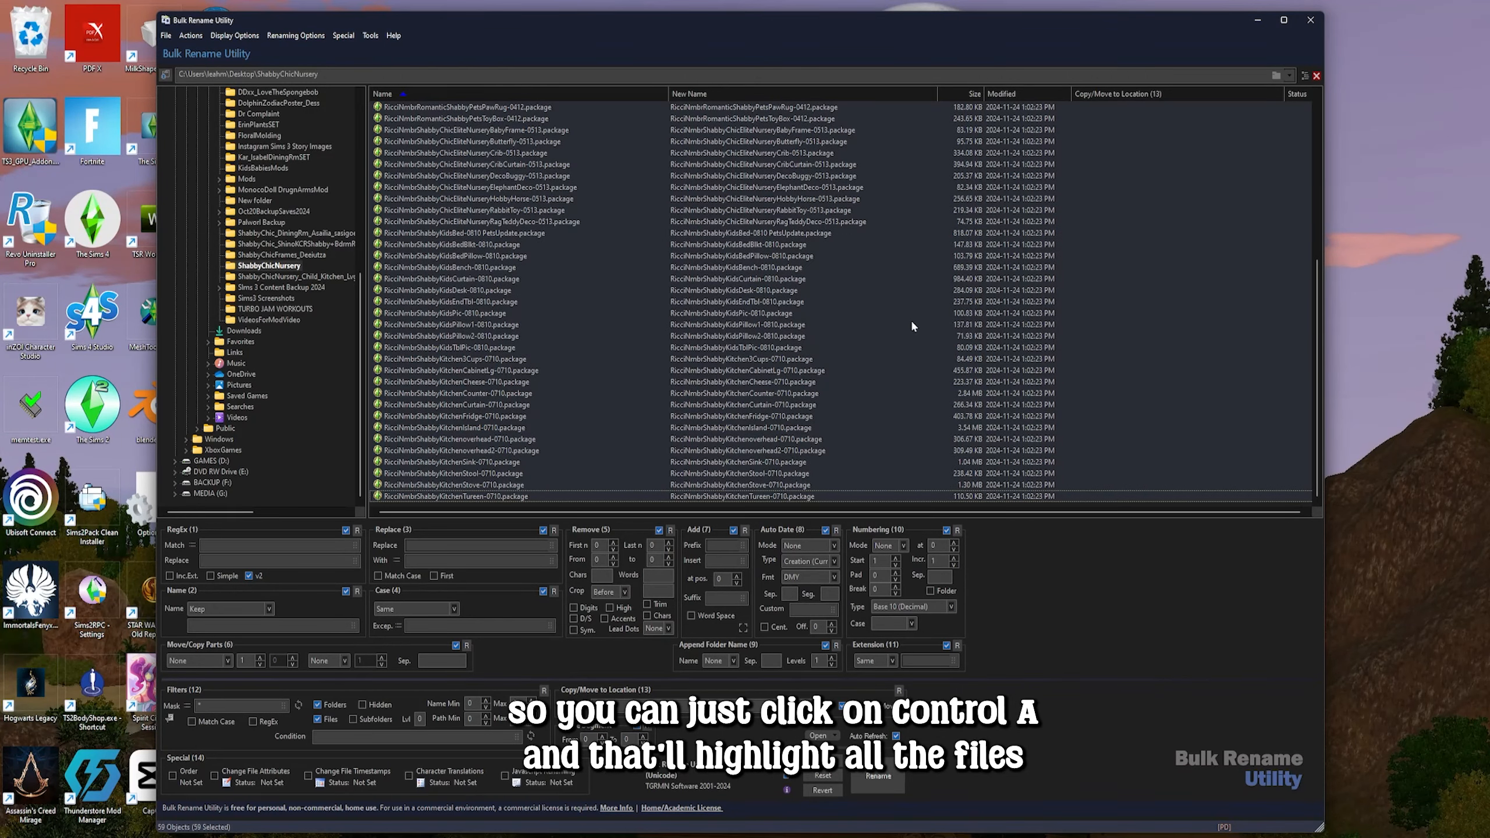
drag(367, 157, 216, 157)
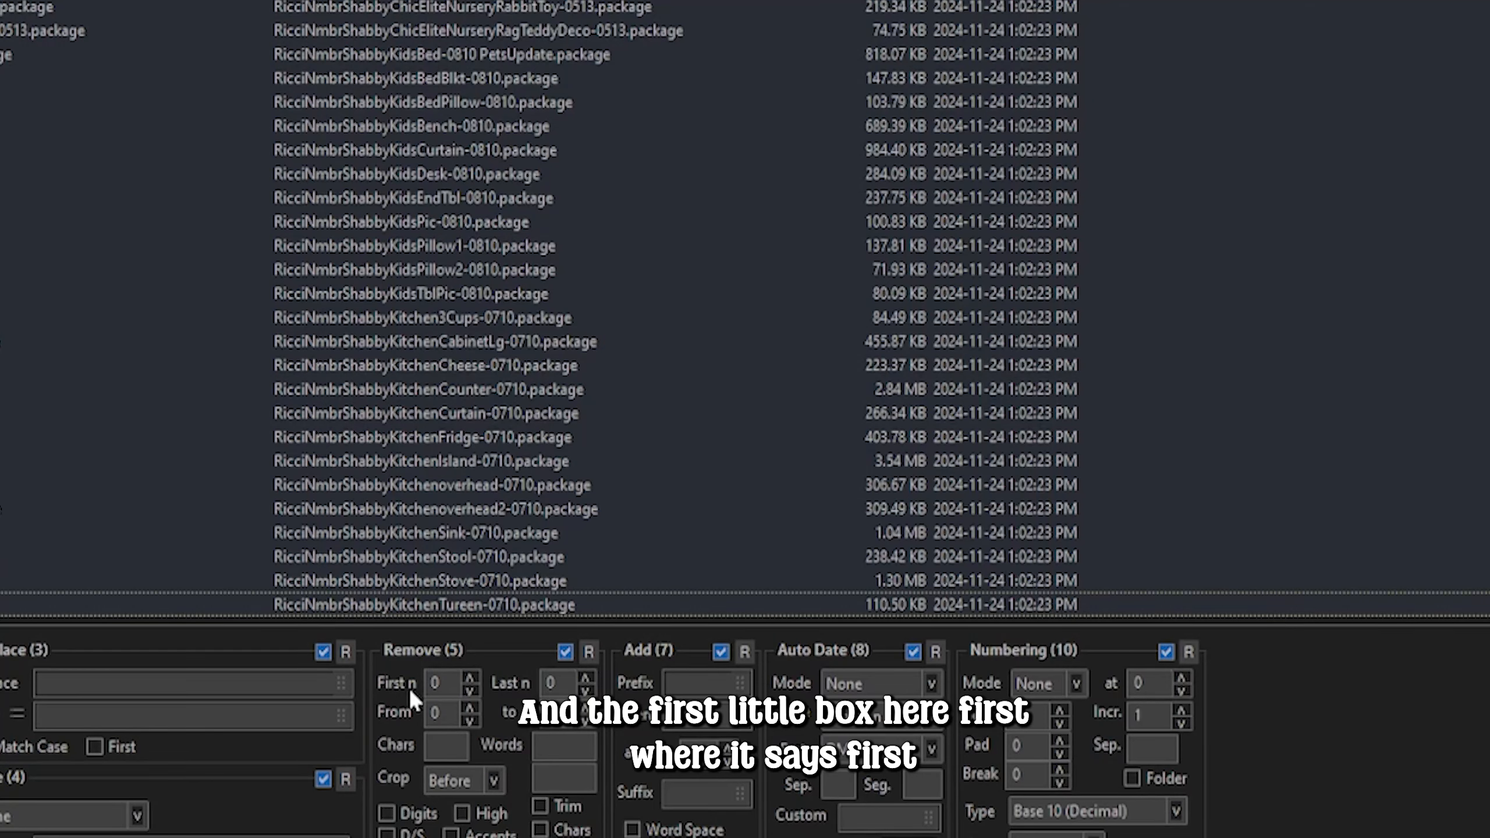
Remove the first 49 characters from the selected file names so that only the .package extension is left
click(469, 678)
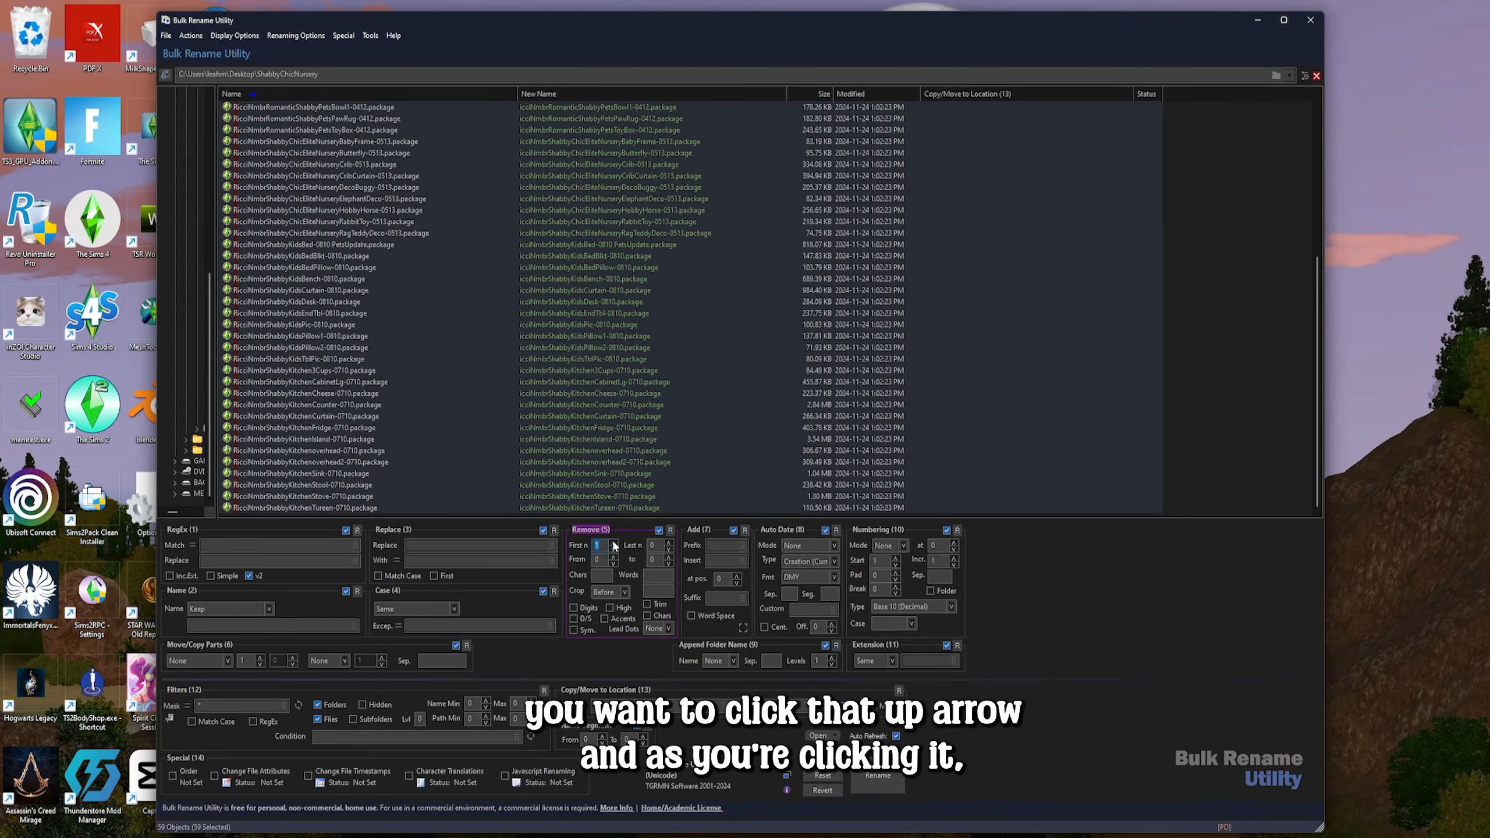
click(469, 677)
click(613, 543)
click(614, 543)
click(613, 543)
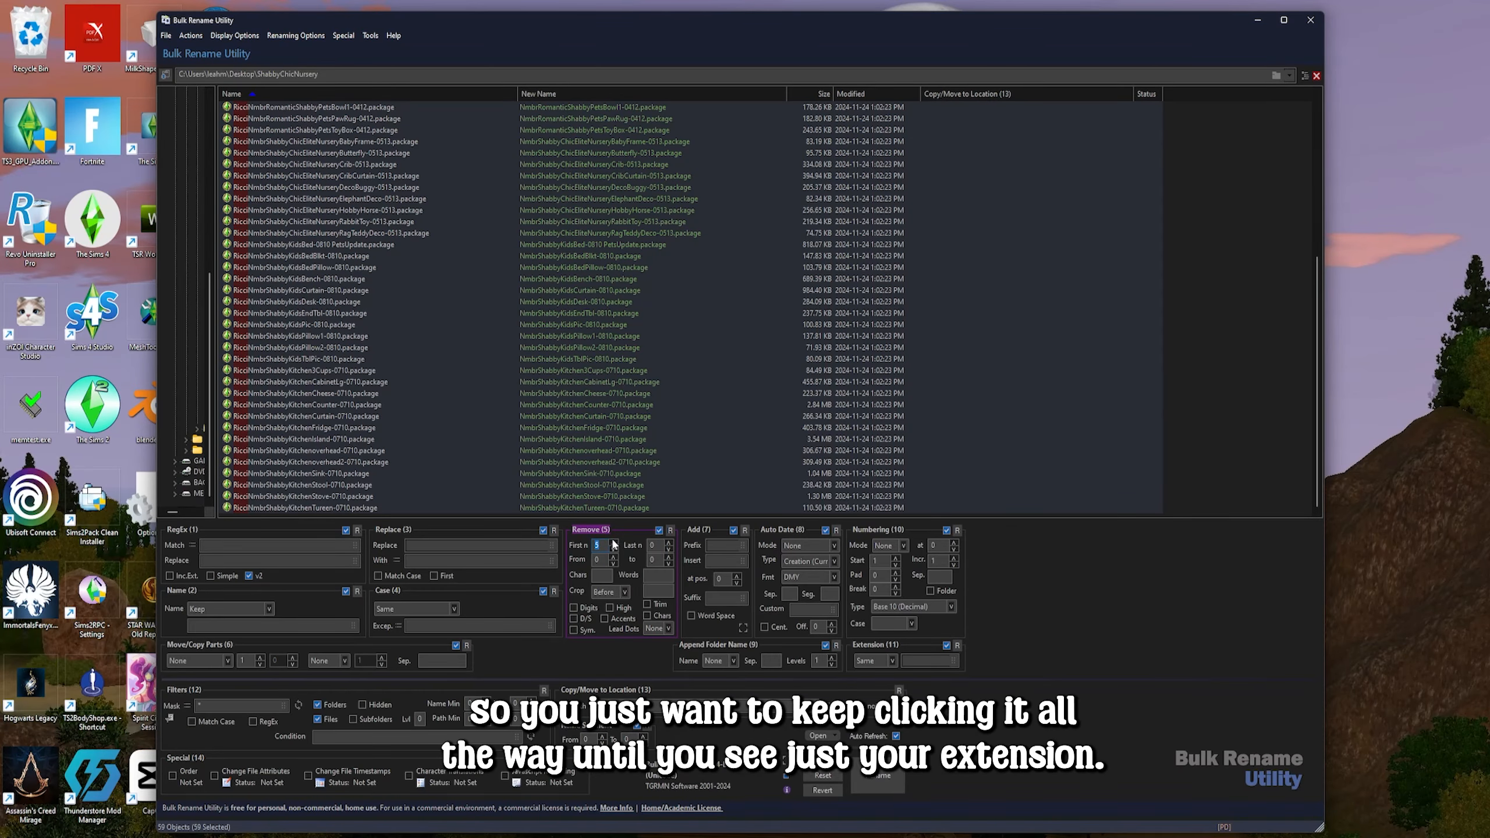
click(613, 542)
click(614, 543)
click(613, 543)
click(613, 543)
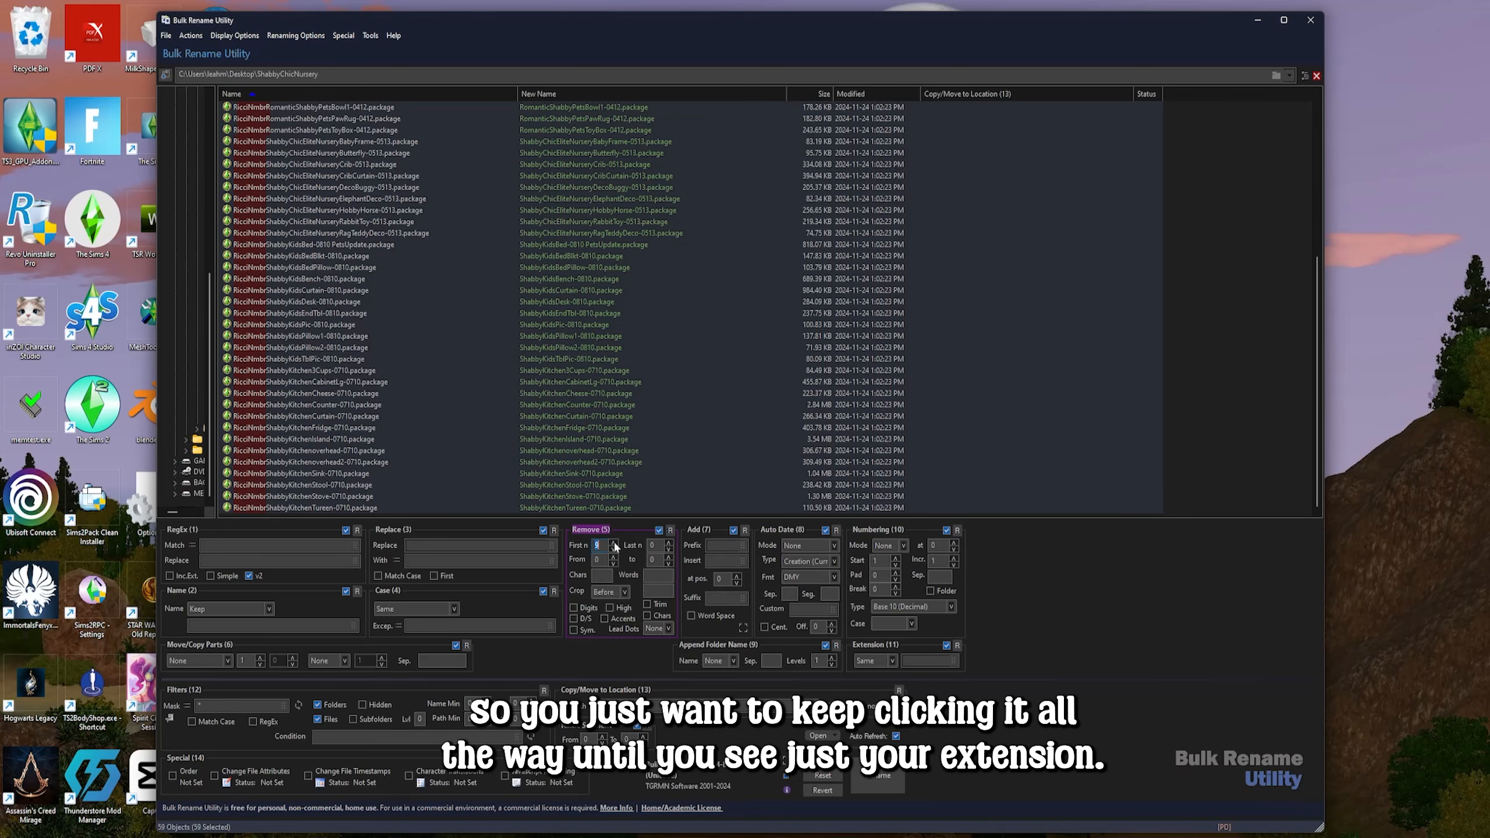
click(613, 543)
click(613, 543)
click(613, 542)
click(613, 543)
click(613, 543)
click(613, 543)
click(613, 542)
click(613, 543)
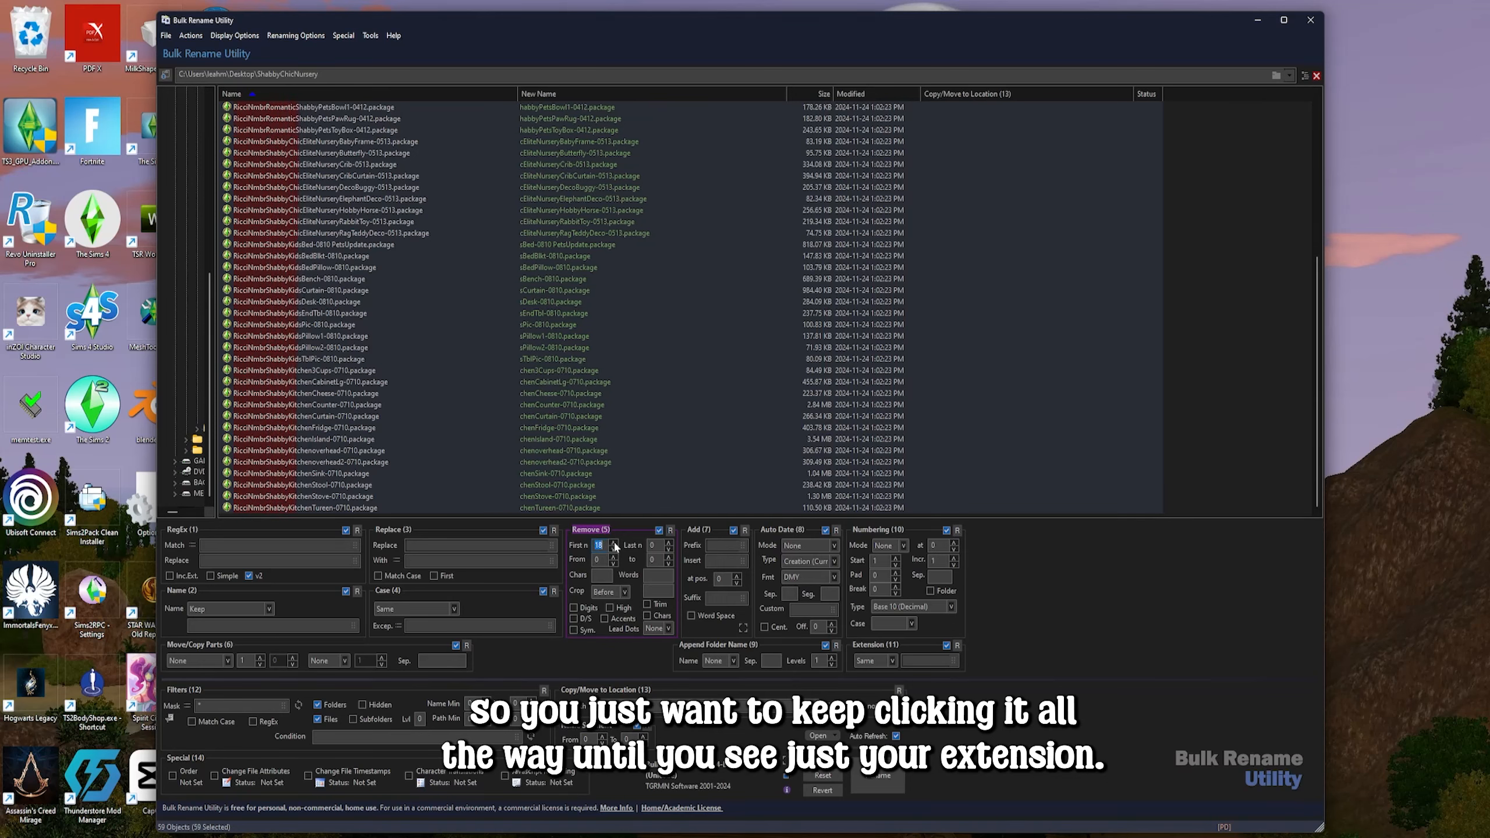
click(613, 543)
click(614, 543)
click(613, 543)
click(614, 543)
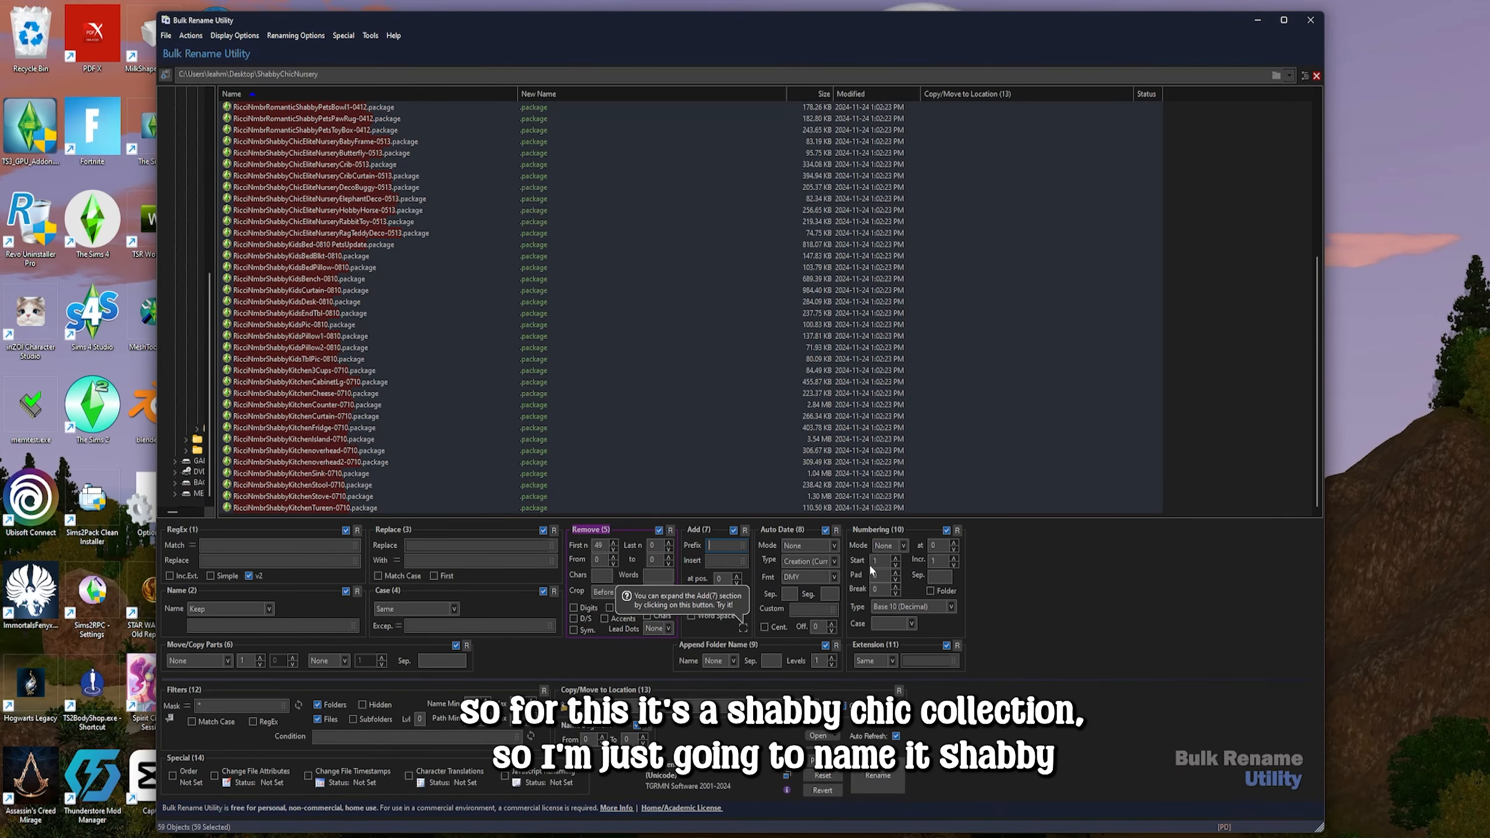
Add the prefix SHabbyChicSet to the new file names and append automatic numbering as a suffix
text(SHabbyC)
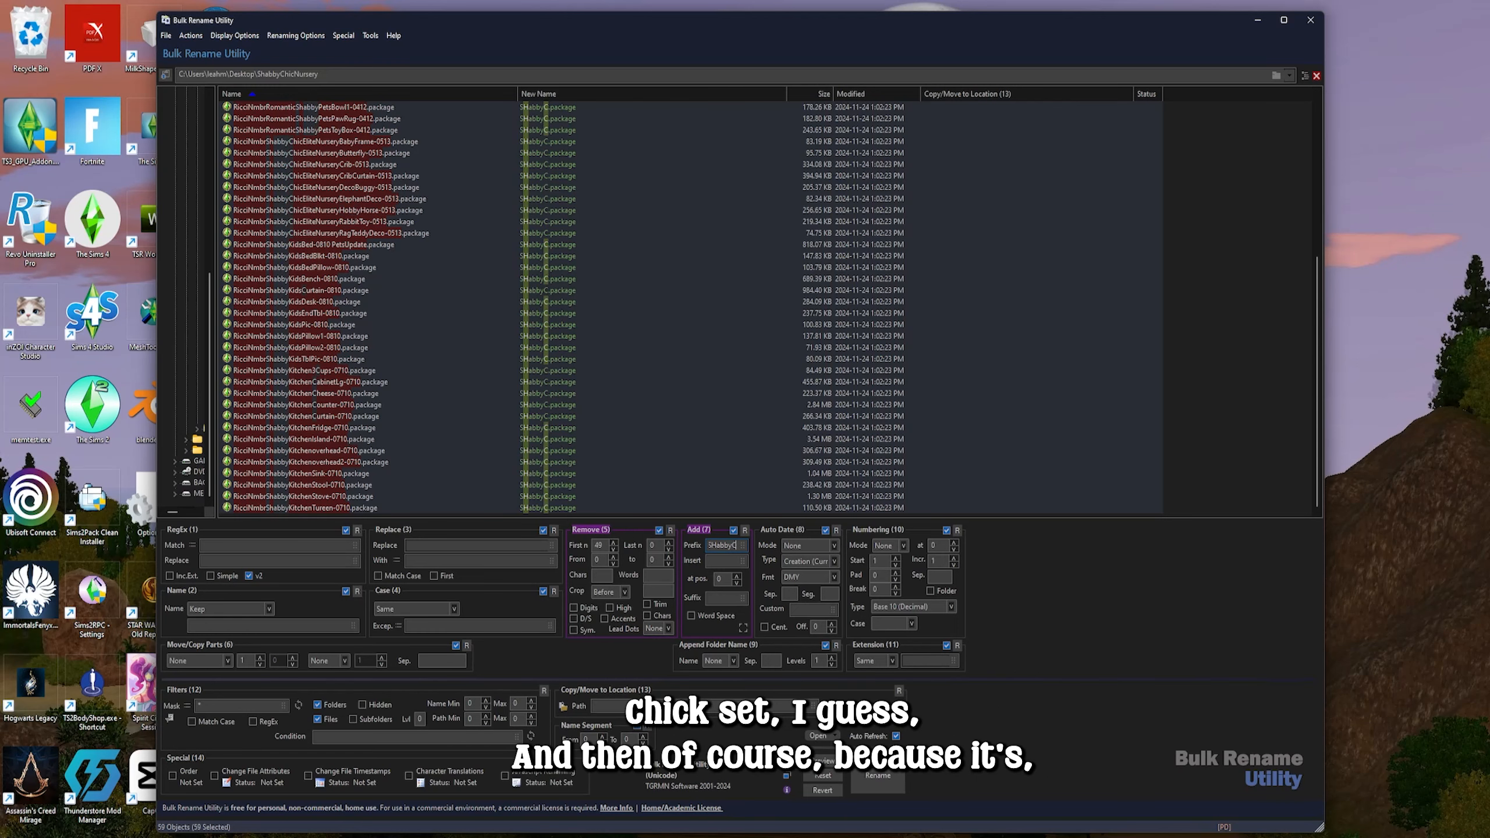
text(hicSet)
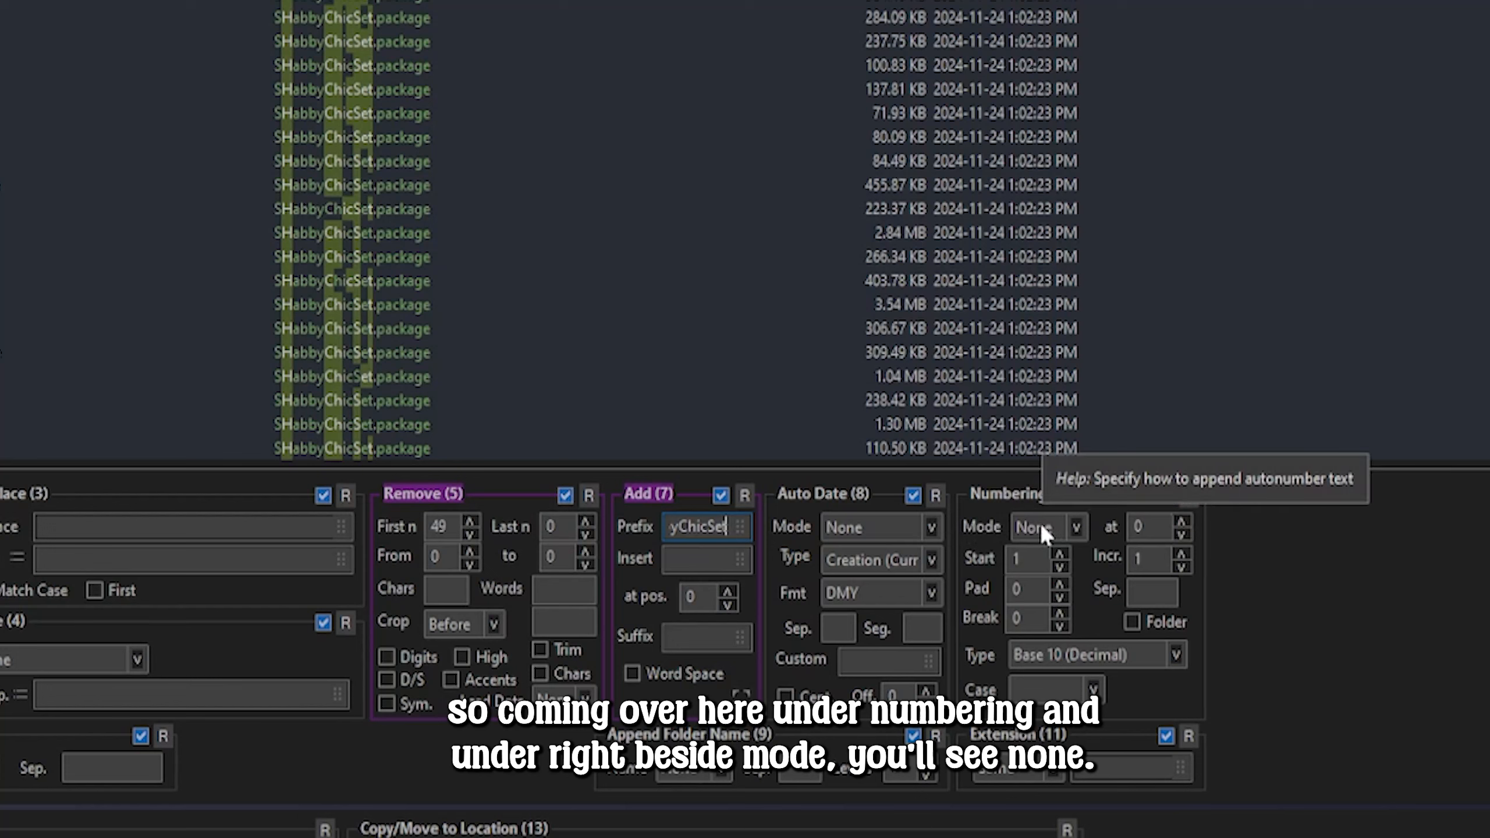
click(1076, 528)
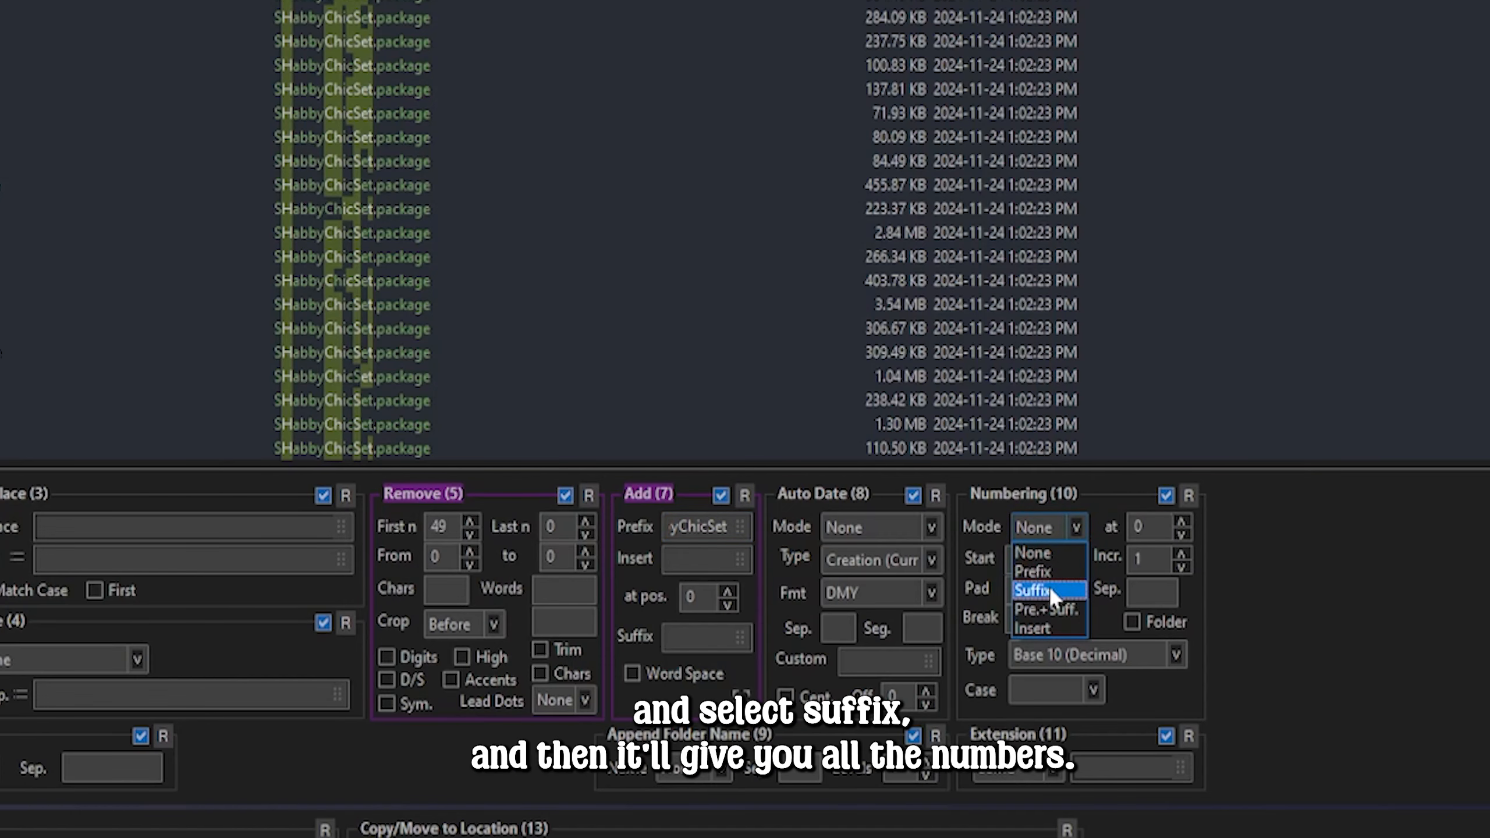
click(1048, 588)
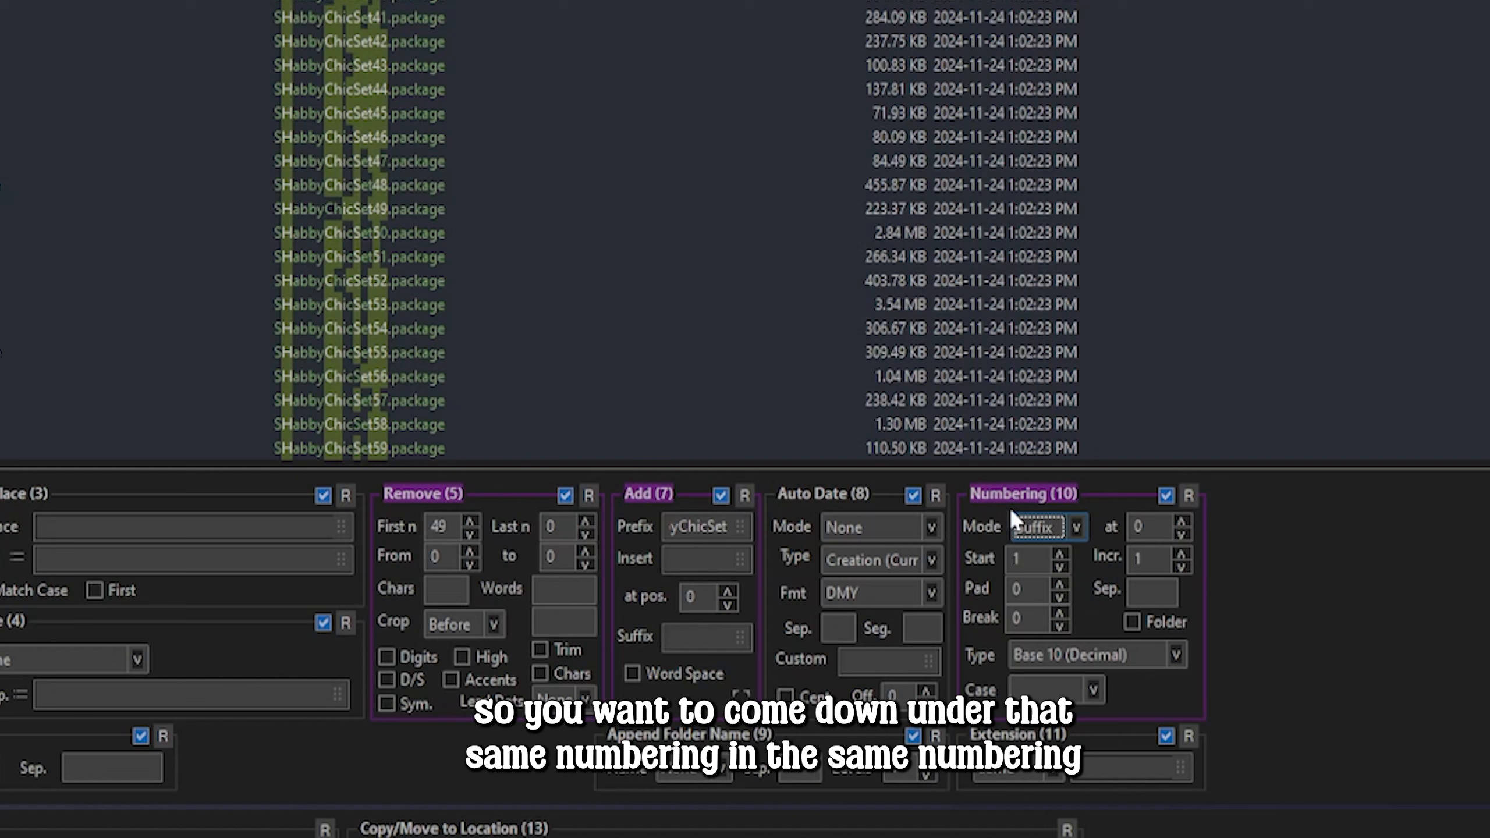
Set the numbering pad to 3 and review the numbered new names through the end of the list
click(1059, 585)
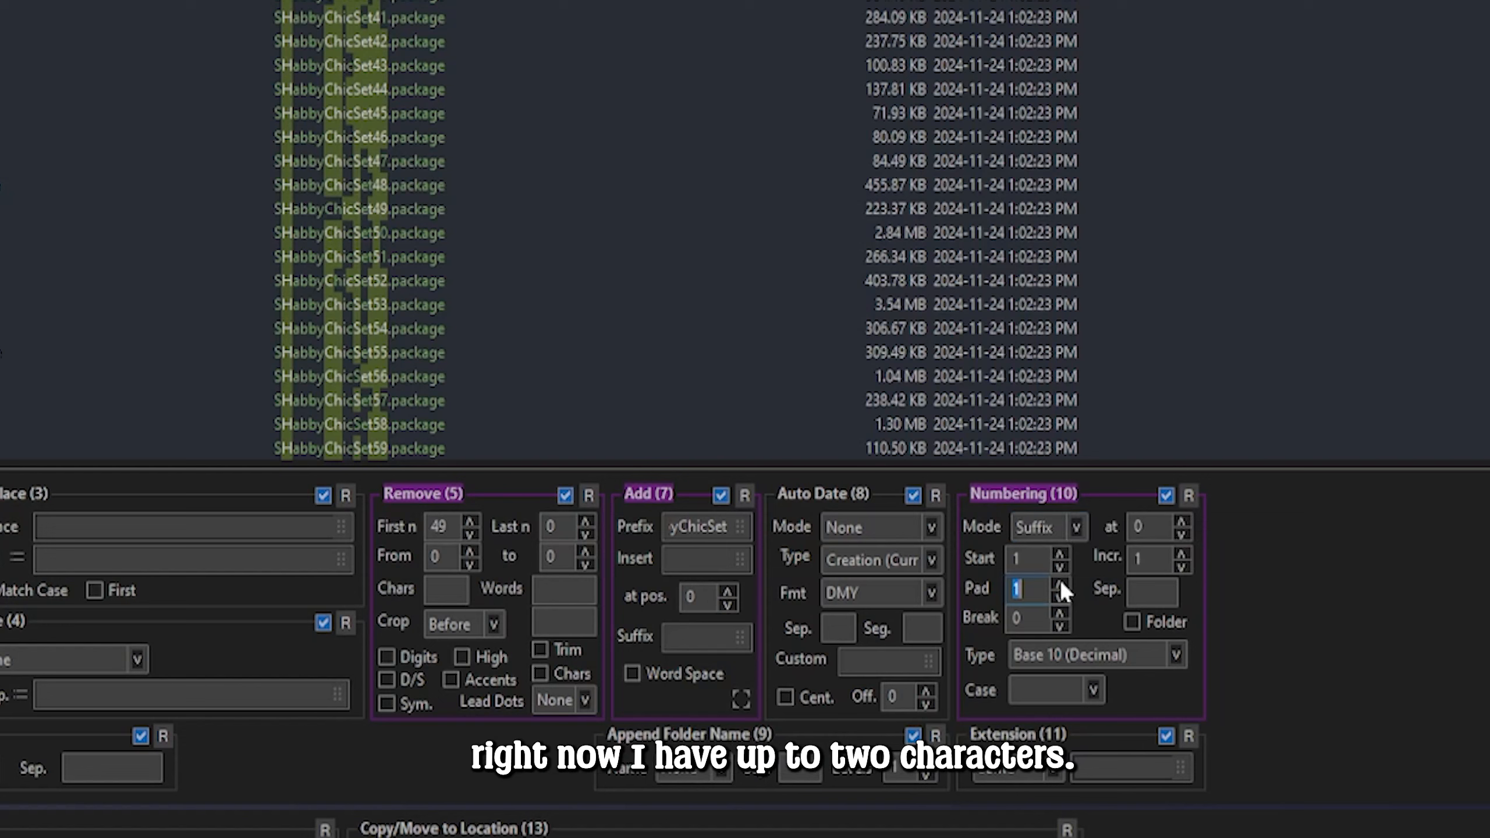
click(1059, 584)
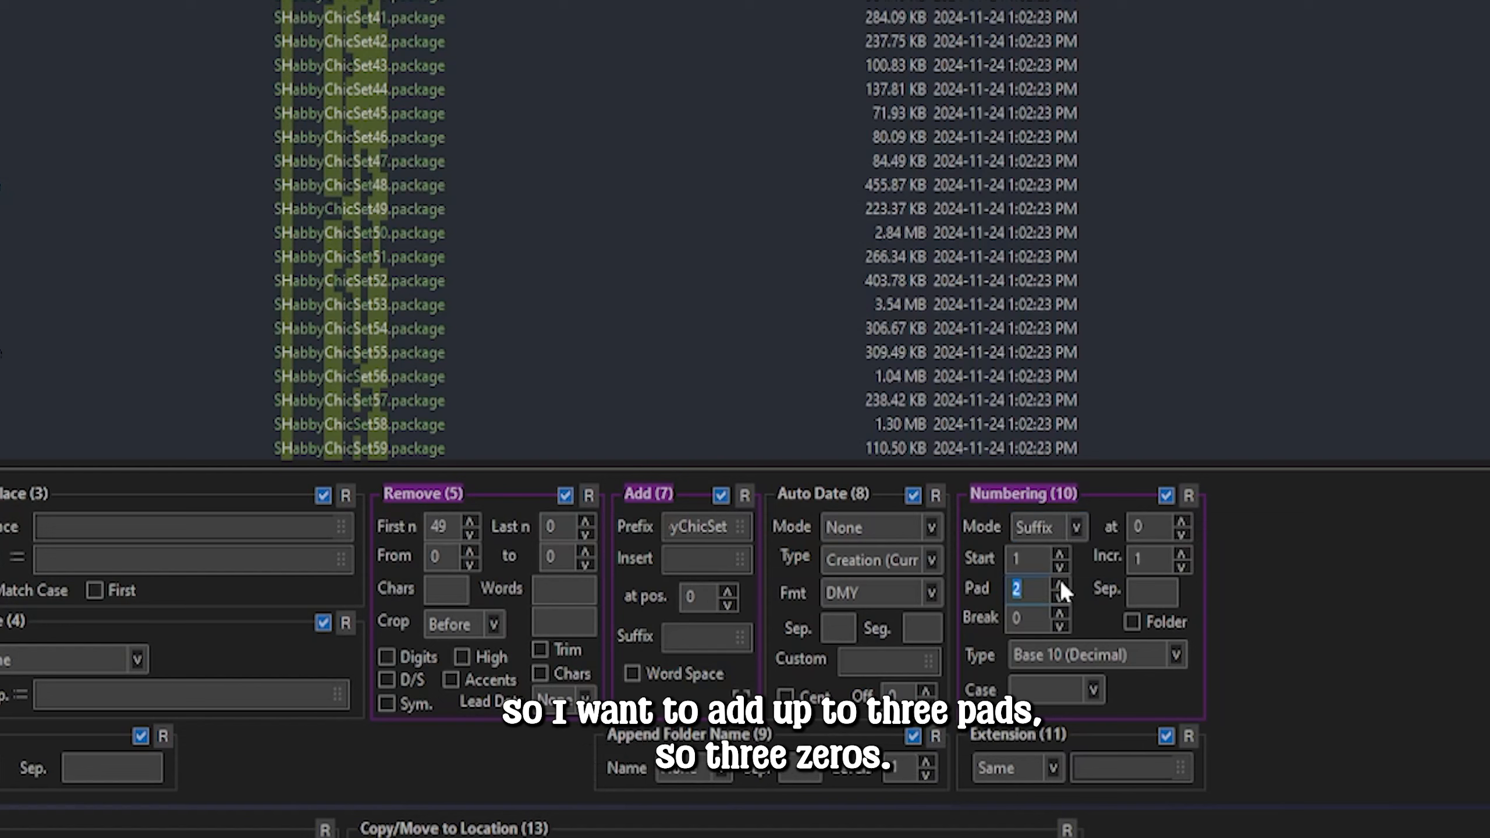
click(1059, 584)
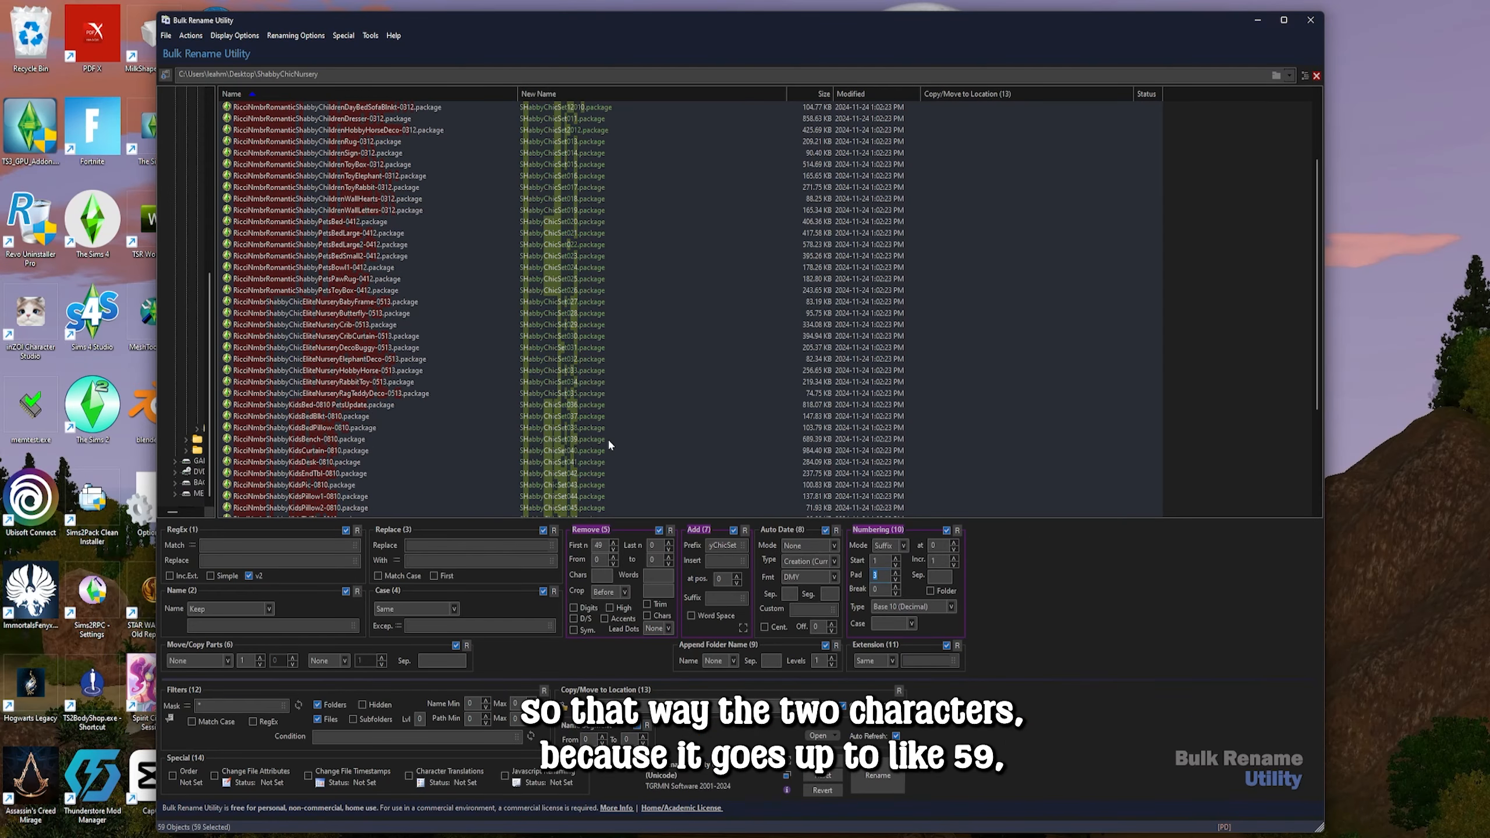
scroll(607, 437, down, 5)
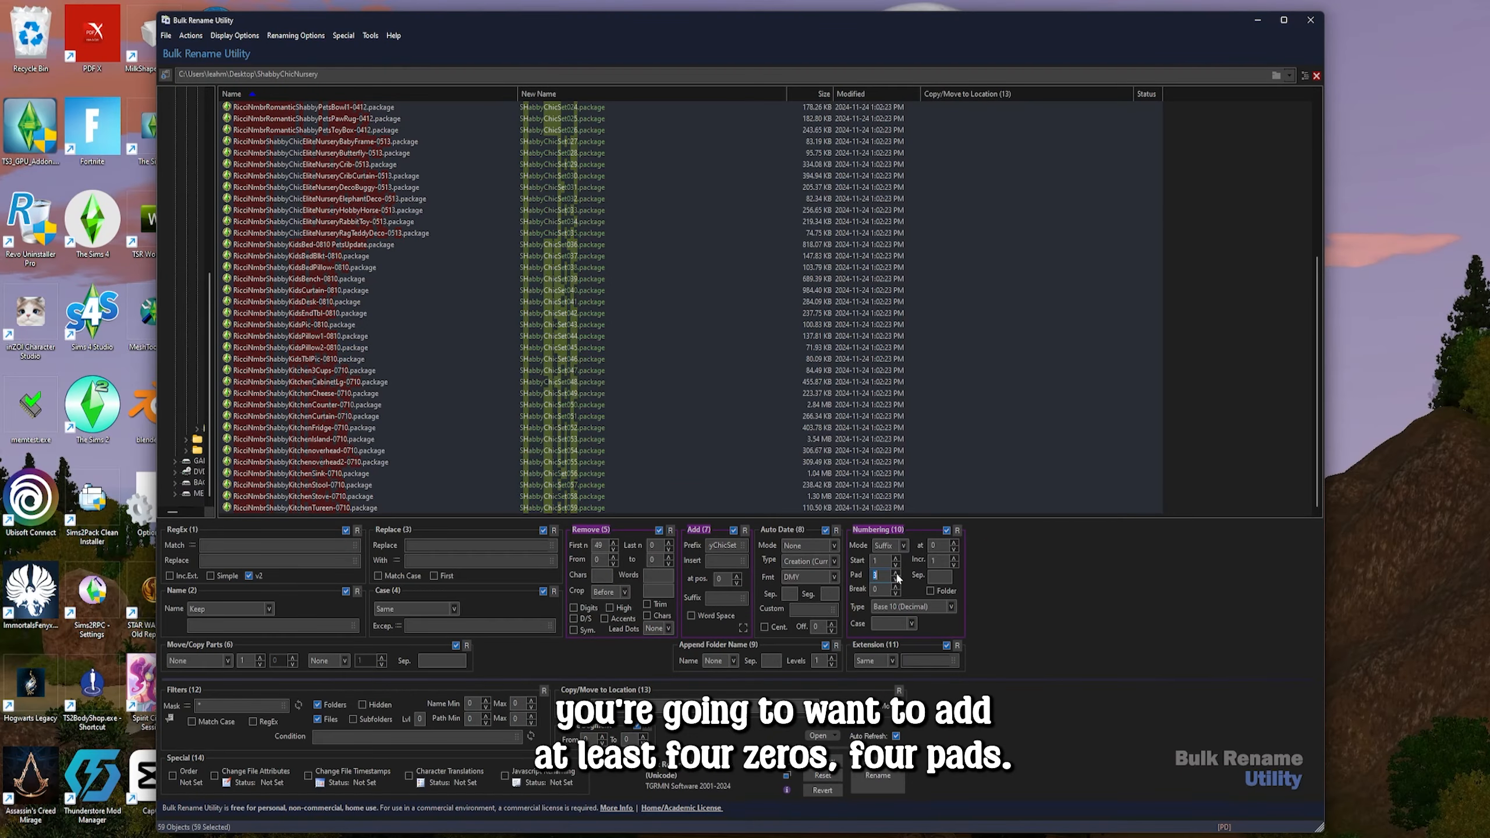
Set the numbering pad to 4 and carry out the rename on all the selected ShabbyChicNursery files
click(896, 574)
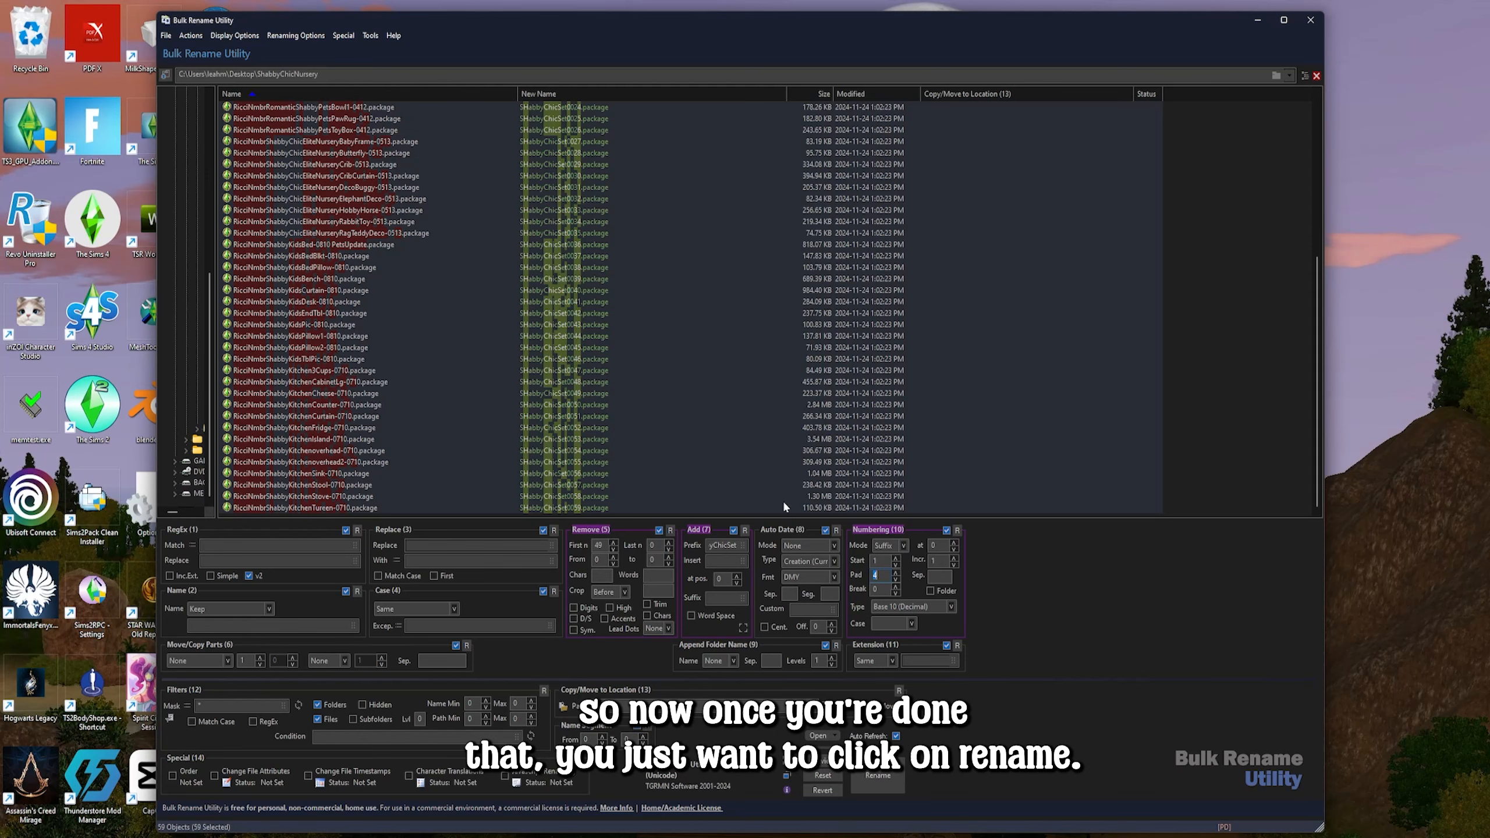
click(874, 778)
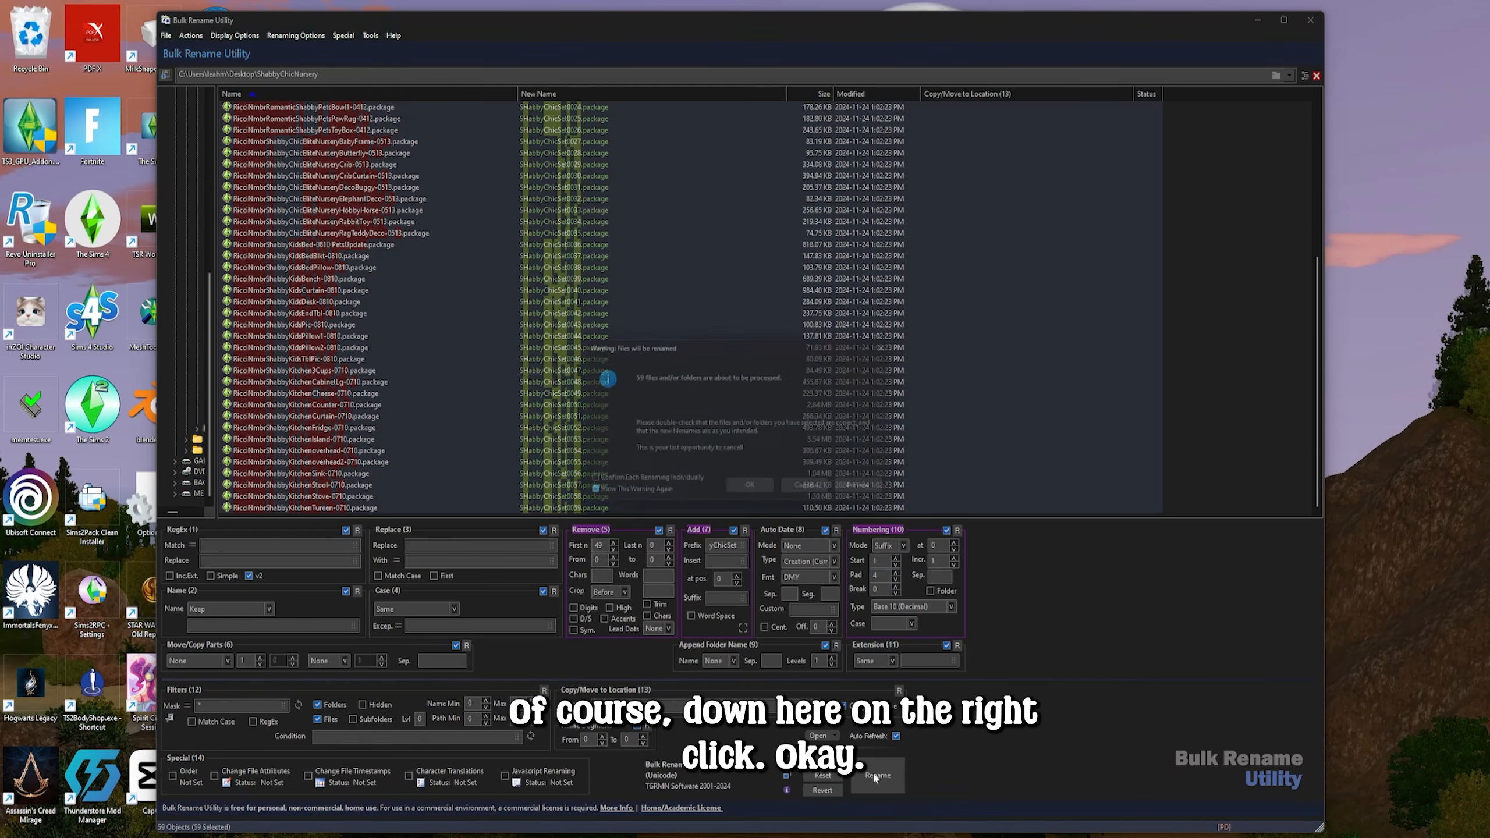
click(749, 484)
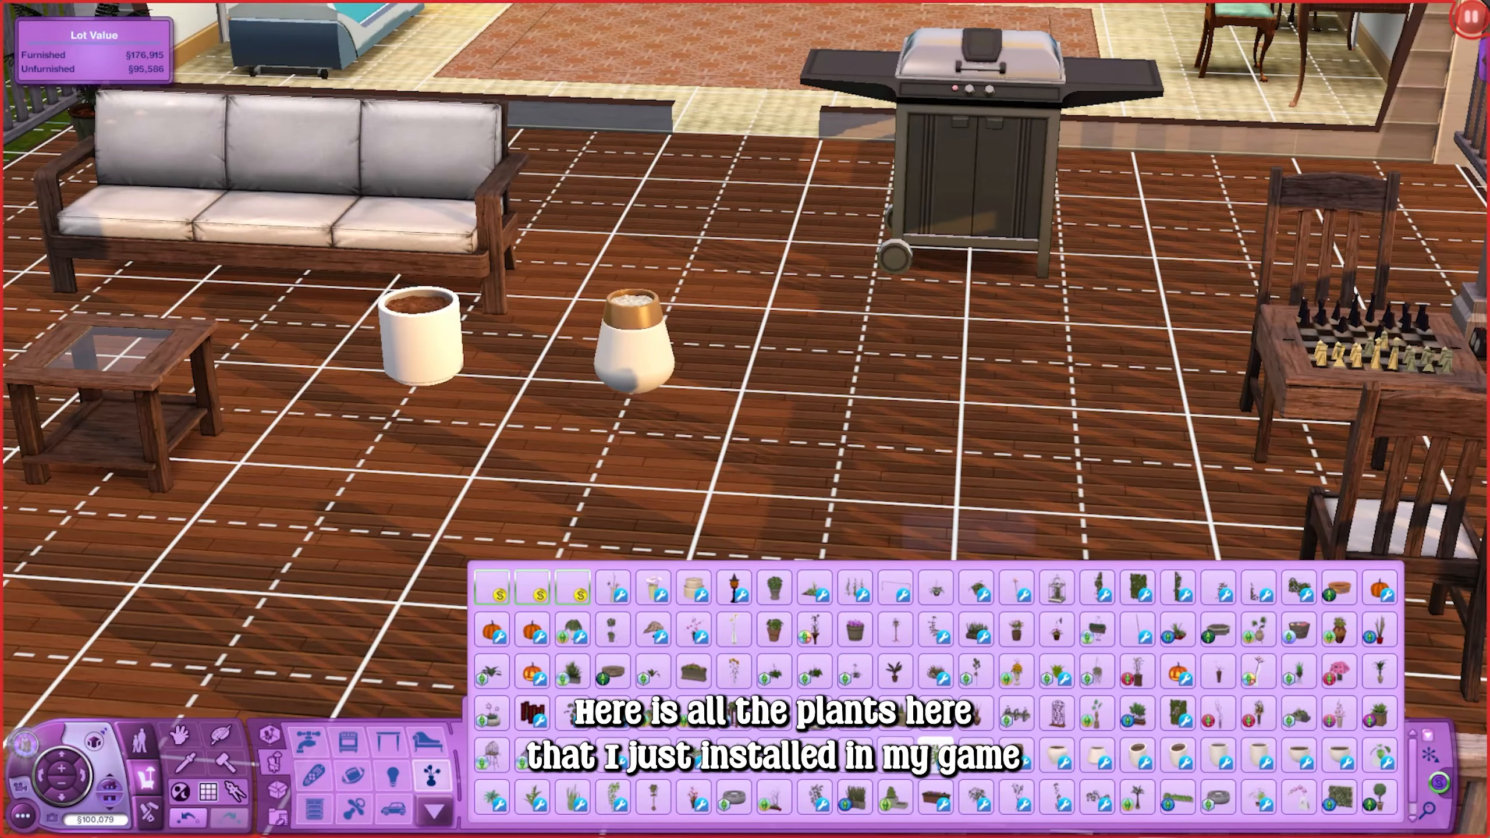
Switch to The Sims 3, put a broad-leaved plant in the white cylindrical pot and place a planted Erin Plants Flowerpot V5 - Small on the deck
click(895, 755)
click(424, 318)
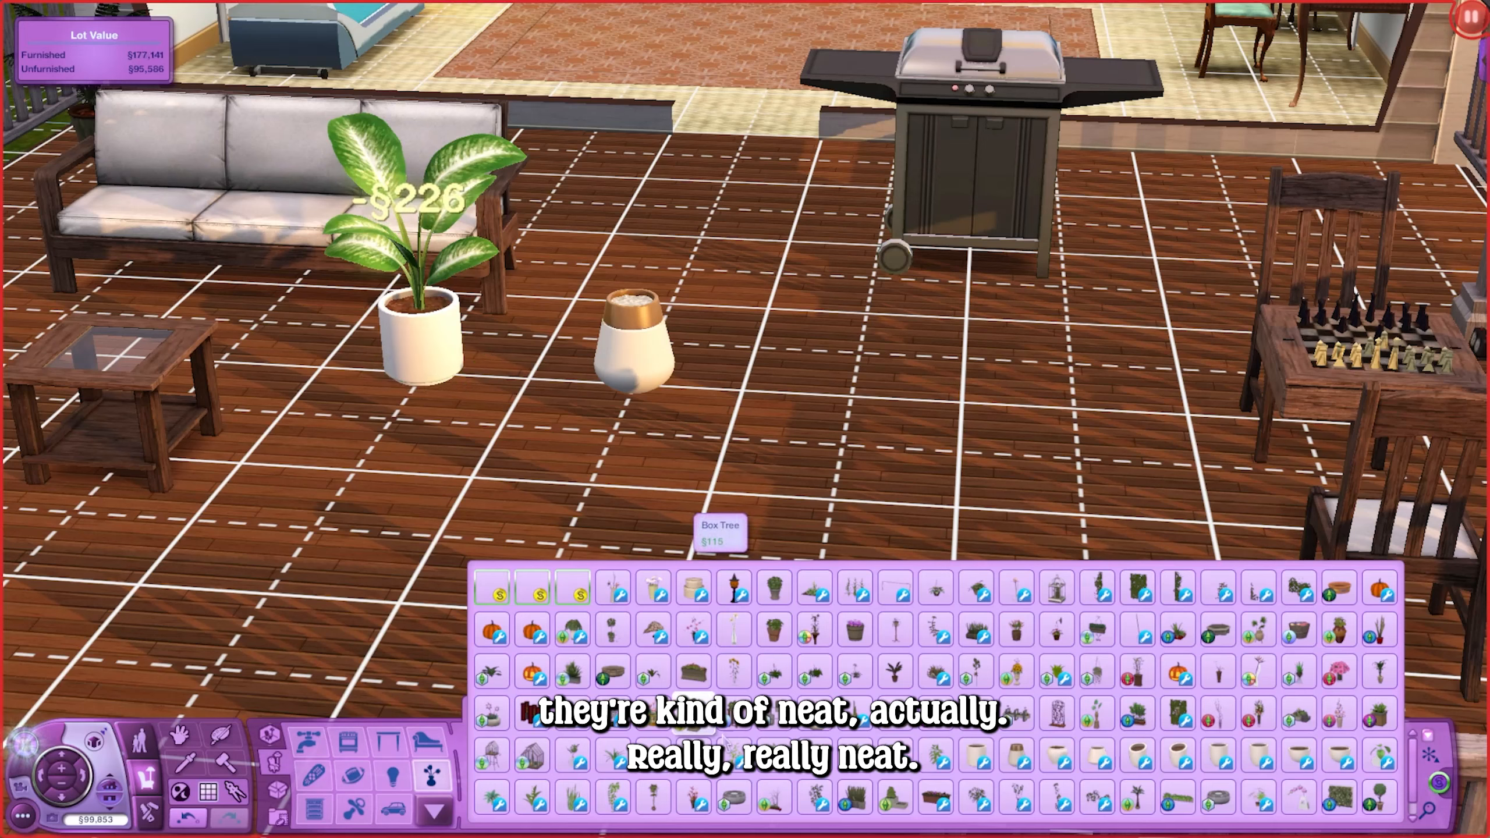
click(1181, 773)
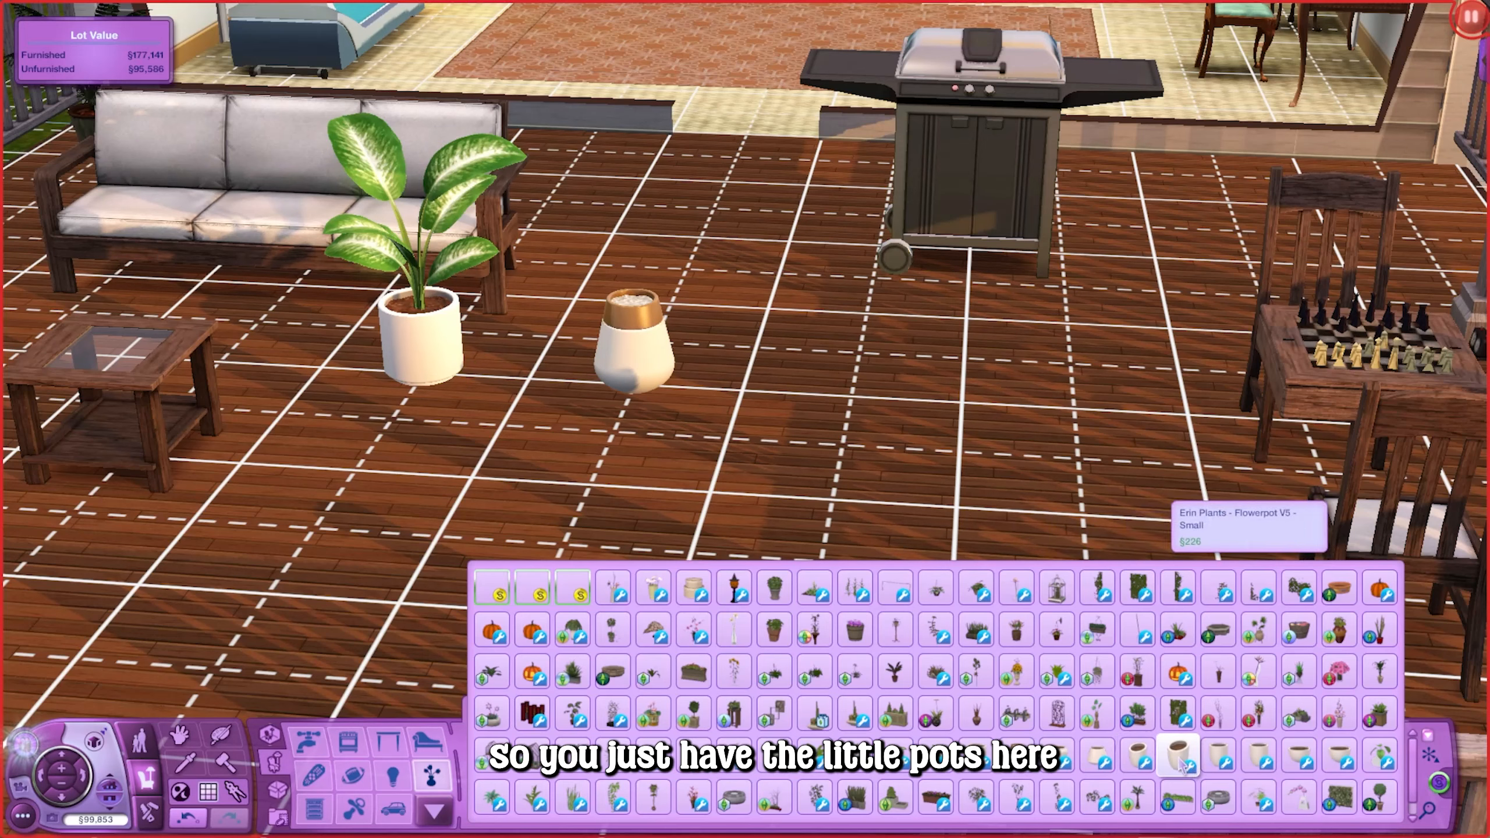
click(831, 418)
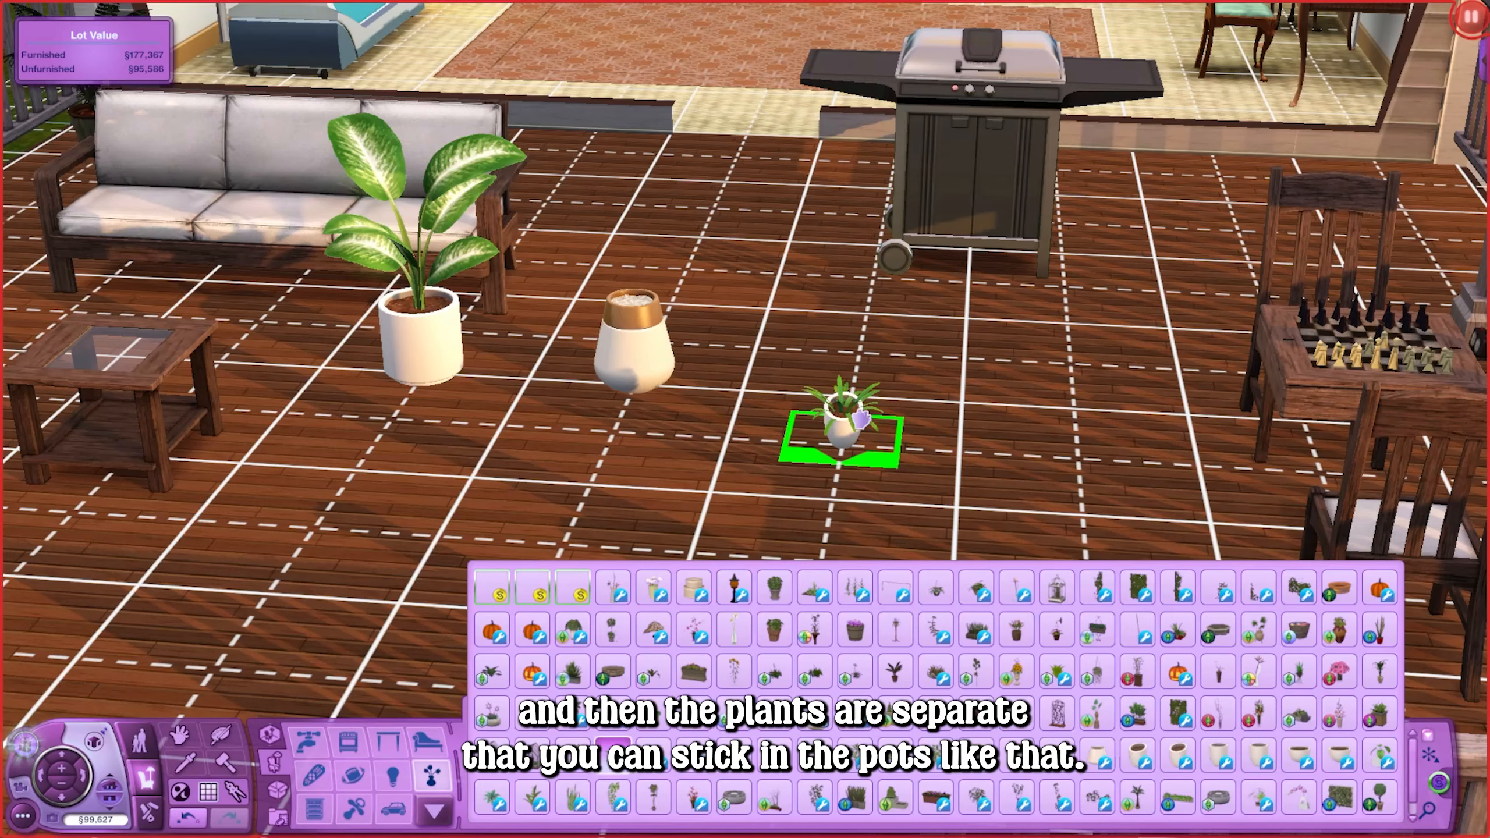
click(833, 421)
Place an Erin Plants Flowerpot V7 on the deck in front of the barbecue grill
scroll(832, 421, up, 2)
scroll(833, 421, down, 2)
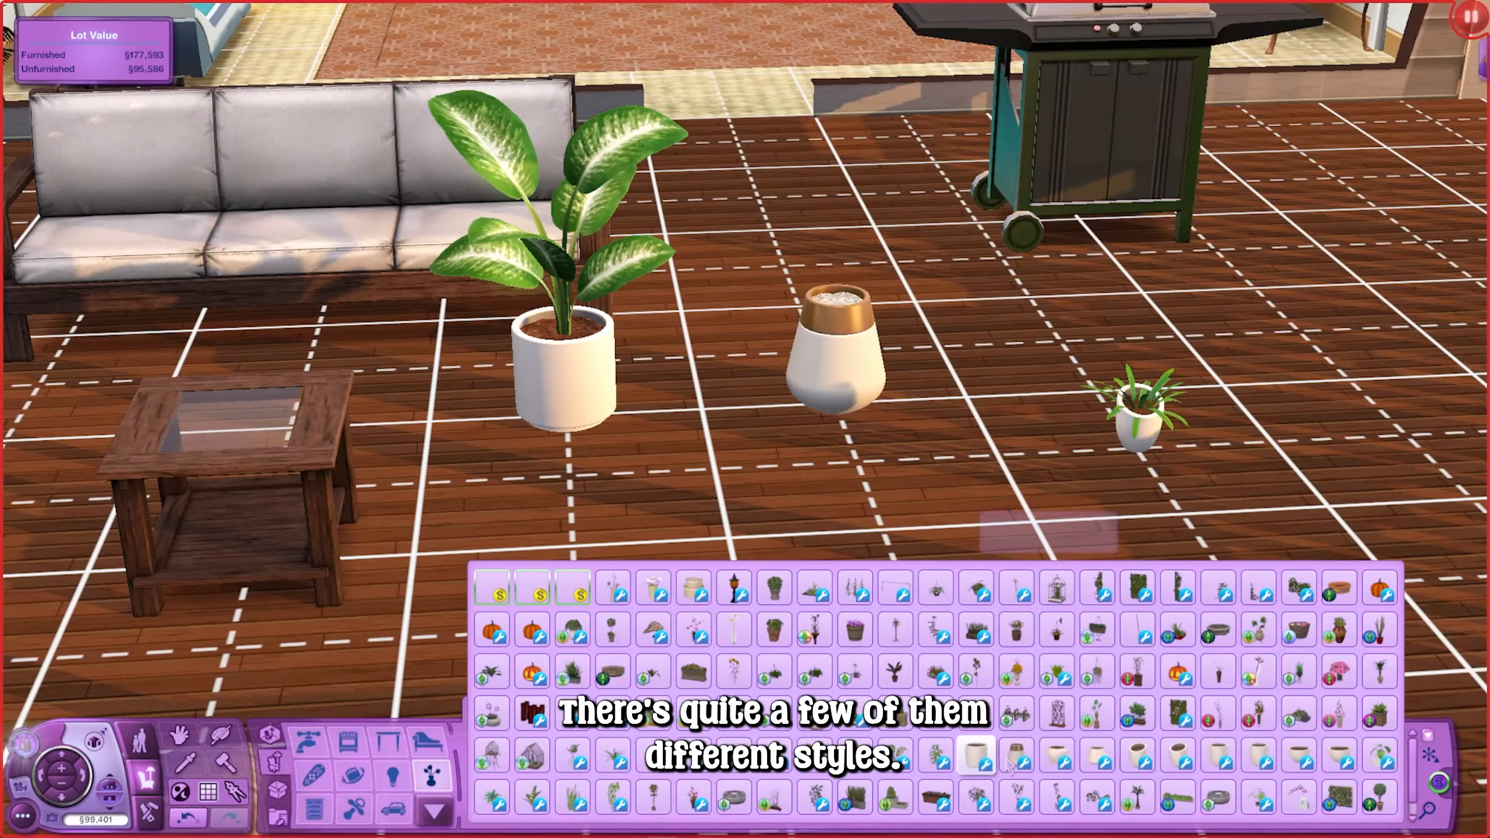
click(1299, 757)
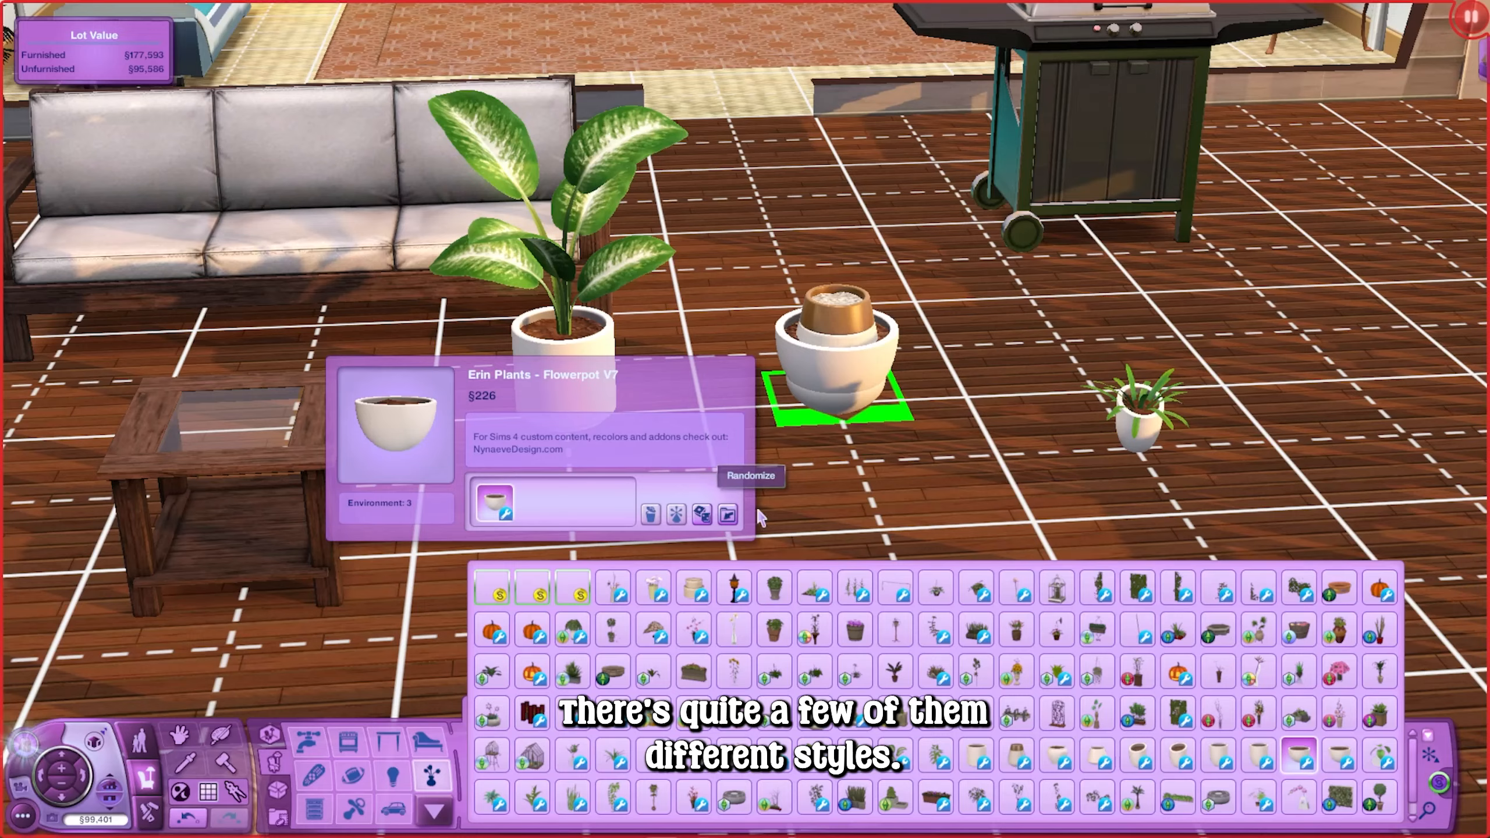
click(1062, 326)
scroll(974, 433, down, 2)
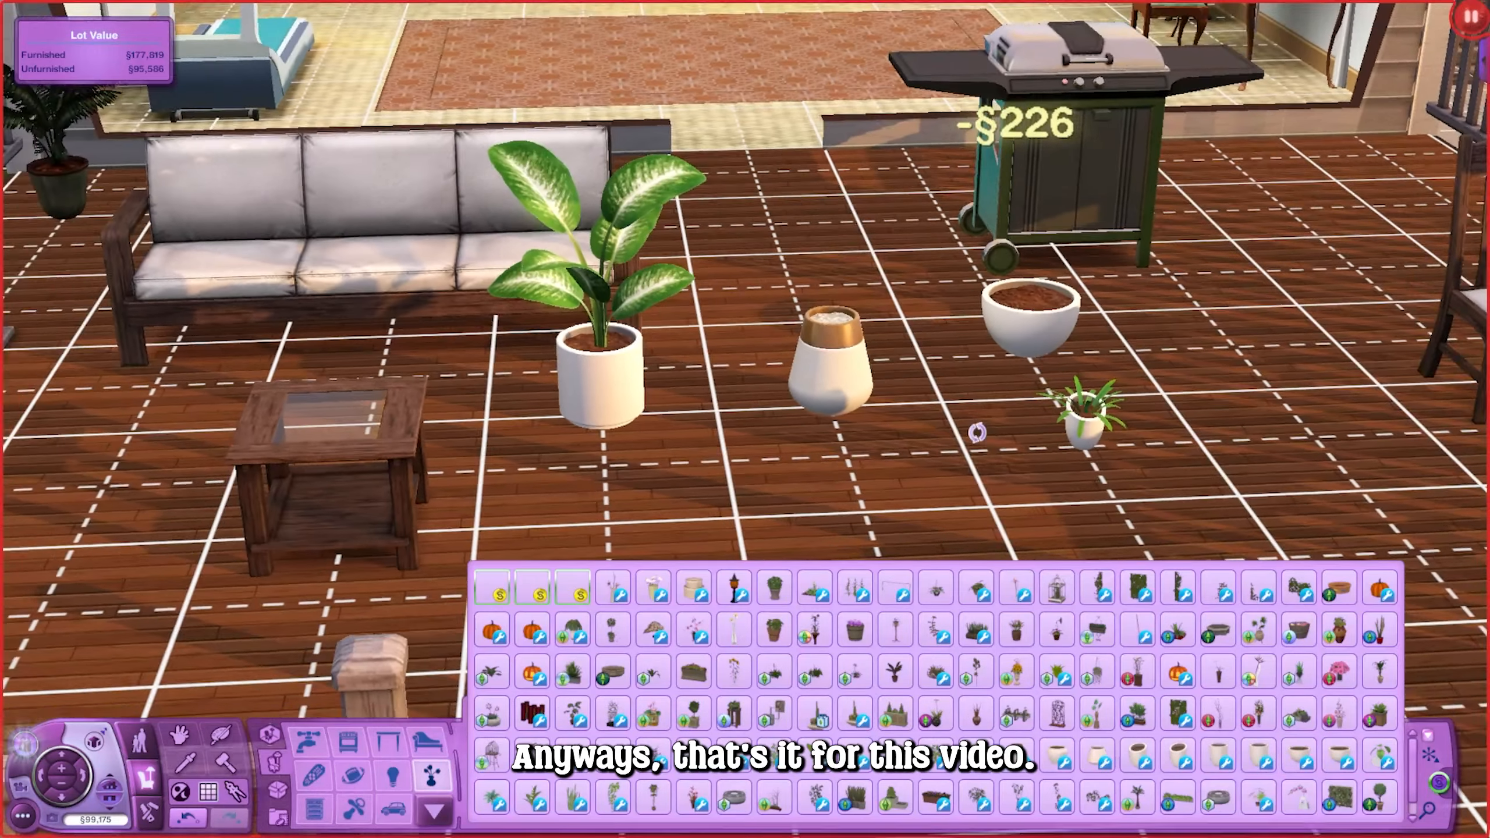
drag(974, 432, 1108, 462)
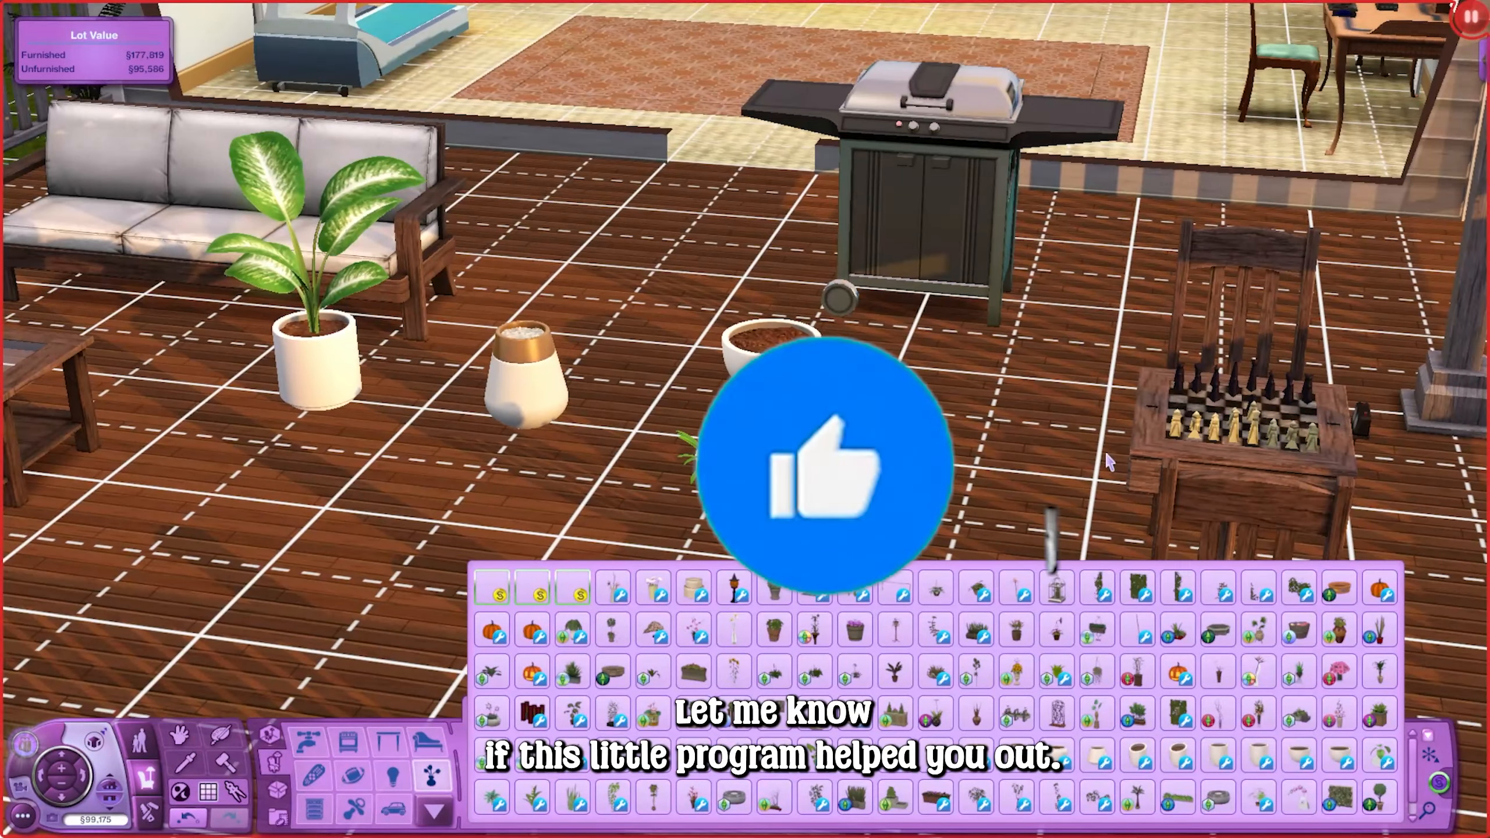